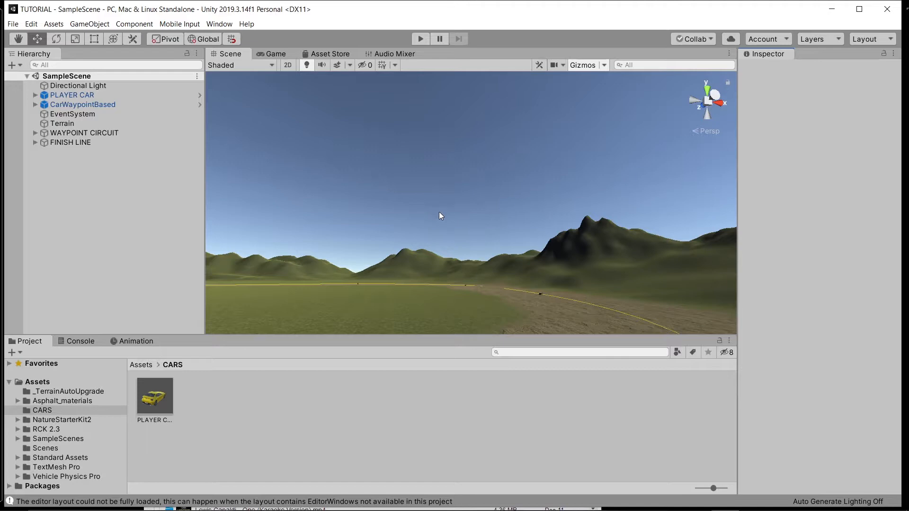
Examine the race track in the scene, including the finish line poles, the waypoint path and both cars
right_click_drag(339, 226, 46, 308)
right_click_drag(410, 183, 478, 197)
scroll(428, 208, "down", 5)
middle_click_drag(478, 197, 880, 35)
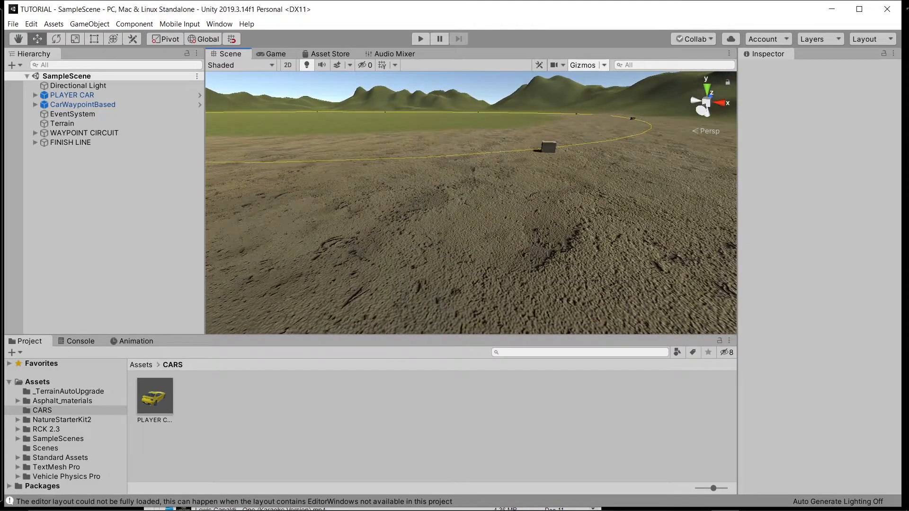
right_click_drag(529, 162, 408, 140)
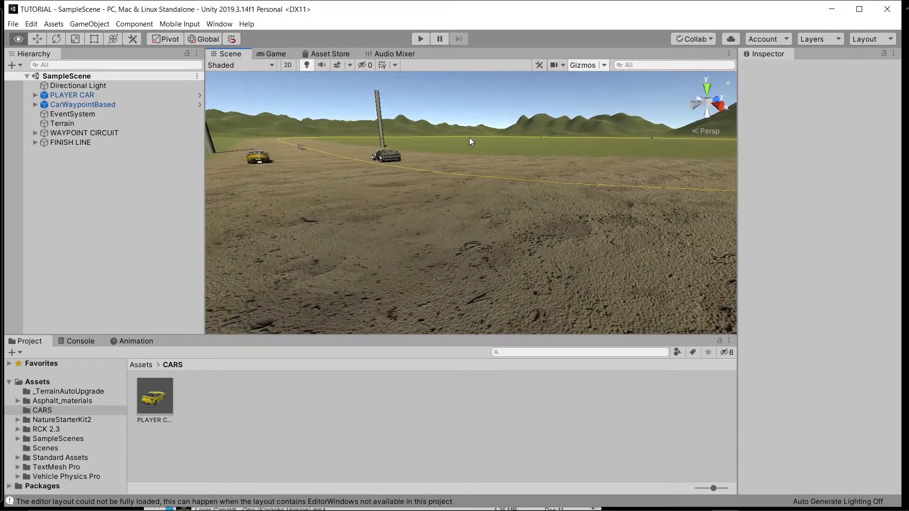
right_click_drag(469, 137, 372, 139)
middle_click_drag(421, 152, 449, 296)
scroll(469, 251, "up", 3)
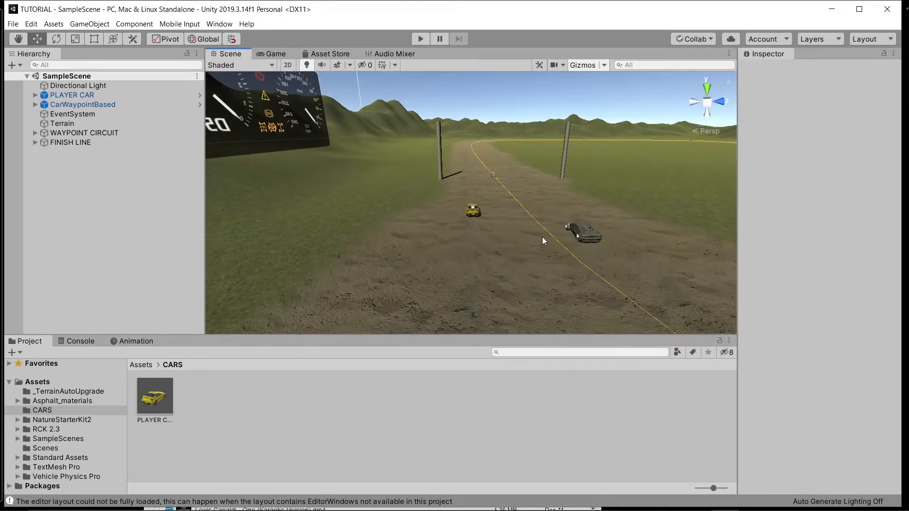
scroll(541, 237, "up", 2)
scroll(541, 237, "up", 4)
middle_click_drag(542, 237, 256, 222)
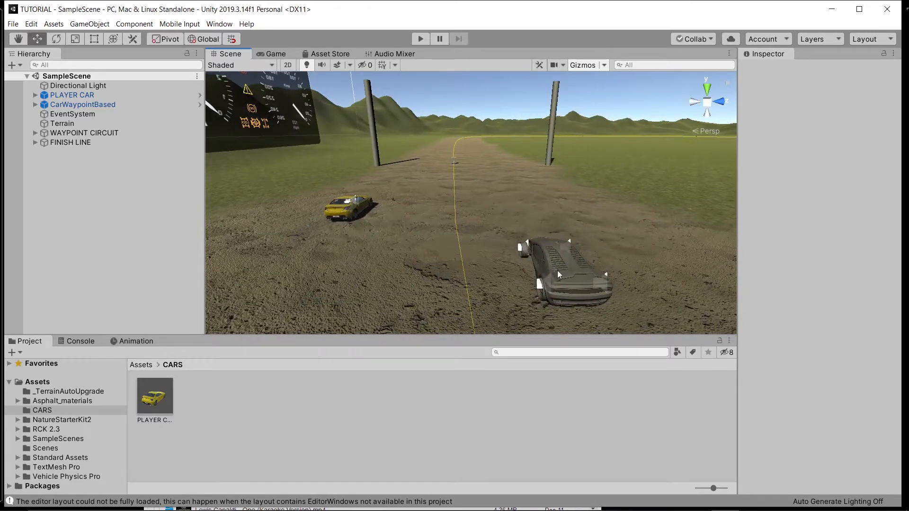
right_click_drag(410, 244, 492, 236)
middle_click_drag(421, 234, 656, 232)
right_click_drag(440, 186, 532, 174)
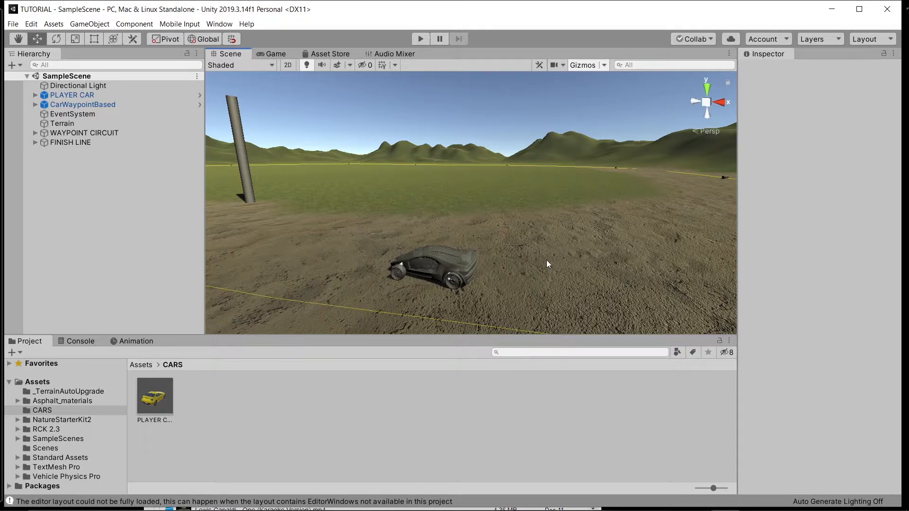
right_click_drag(548, 264, 346, 258)
right_click_drag(627, 287, 528, 236)
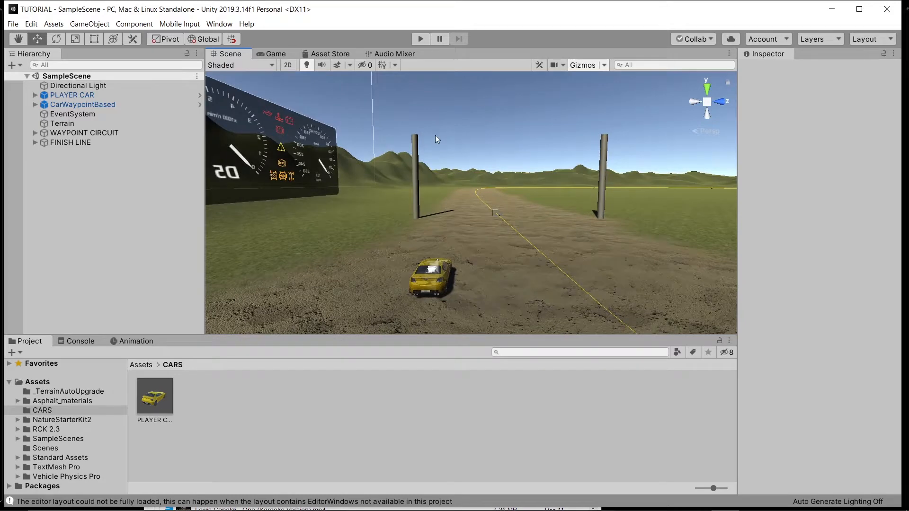
right_click_drag(533, 152, 681, 180)
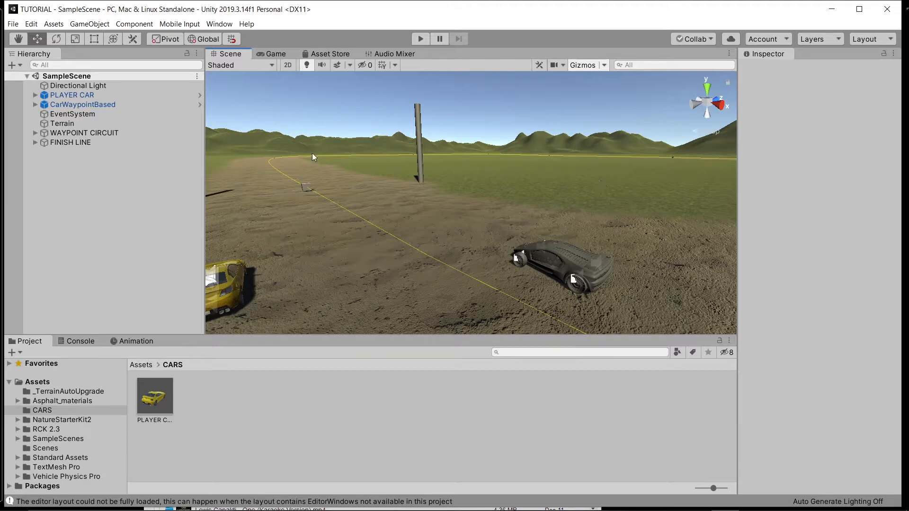
Search the editor's built-in Asset Store for "trees pack" and look through the results
left_click(320, 54)
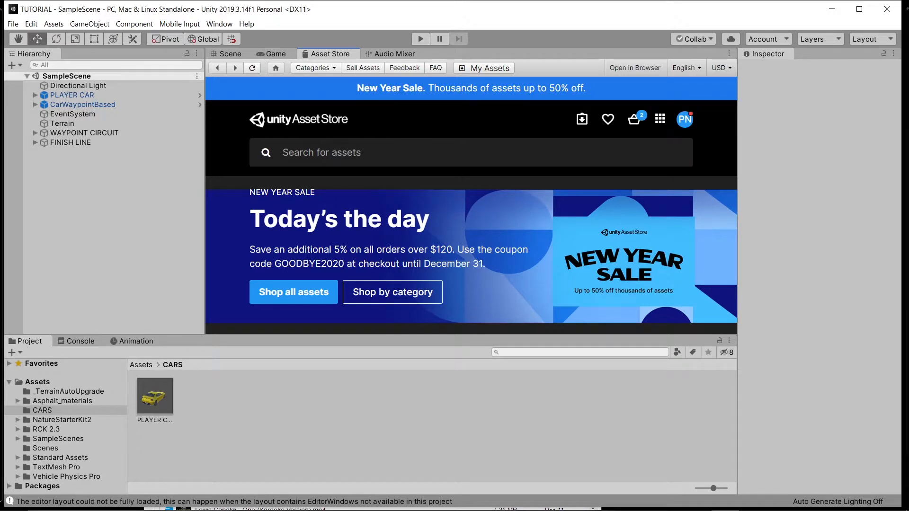
scroll(467, 220, "down", 5)
scroll(469, 223, "up", 4)
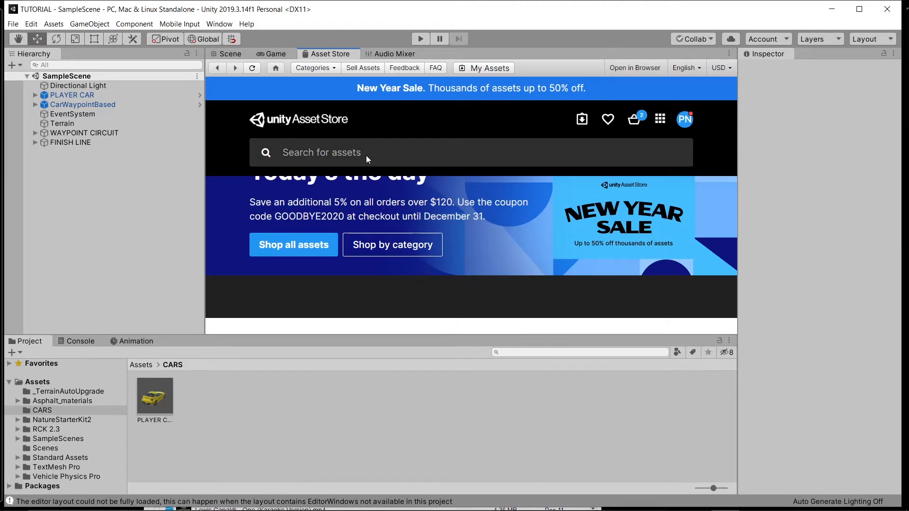
left_click(366, 156)
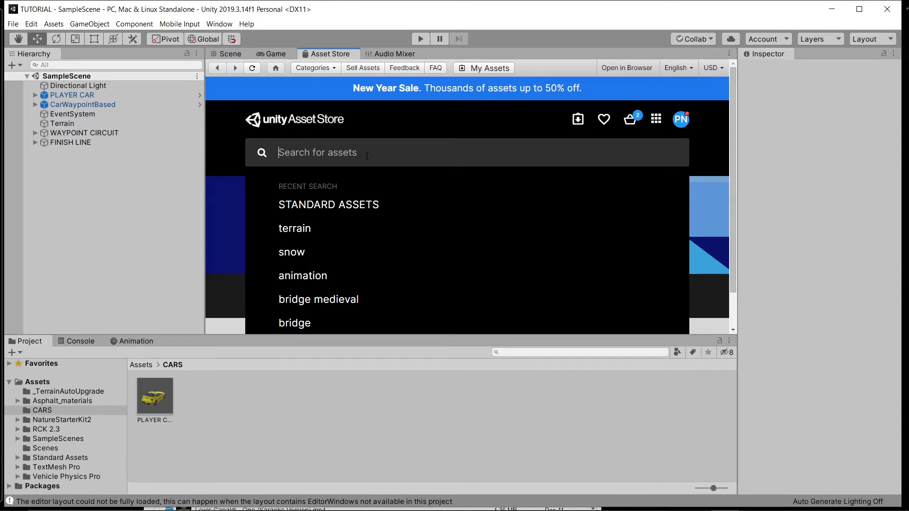
type("trees")
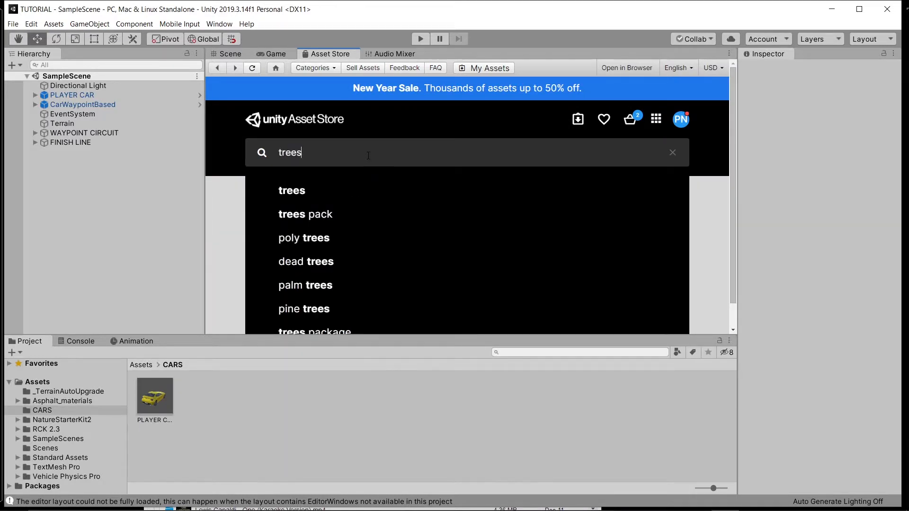
left_click(305, 221)
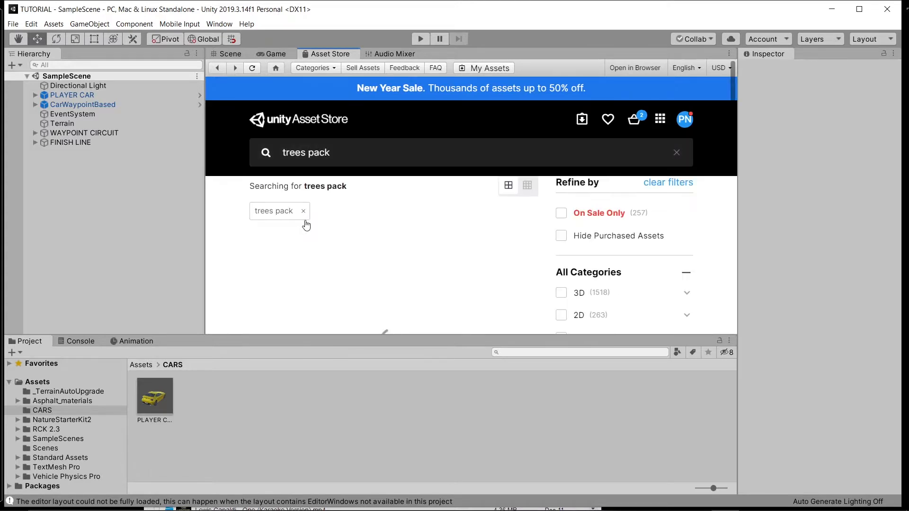
scroll(480, 216, "down", 6)
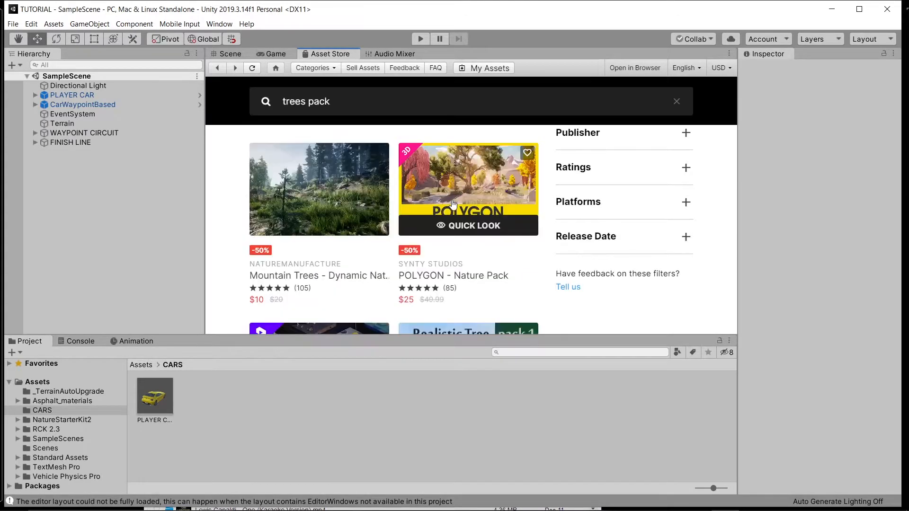
scroll(452, 201, "up", 5)
scroll(453, 205, "down", 2)
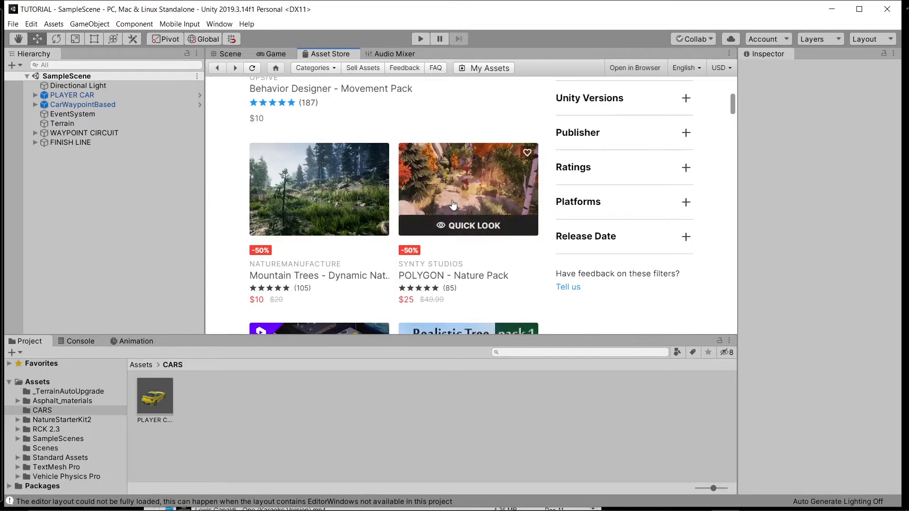
scroll(453, 201, "up", 3)
scroll(453, 200, "down", 10)
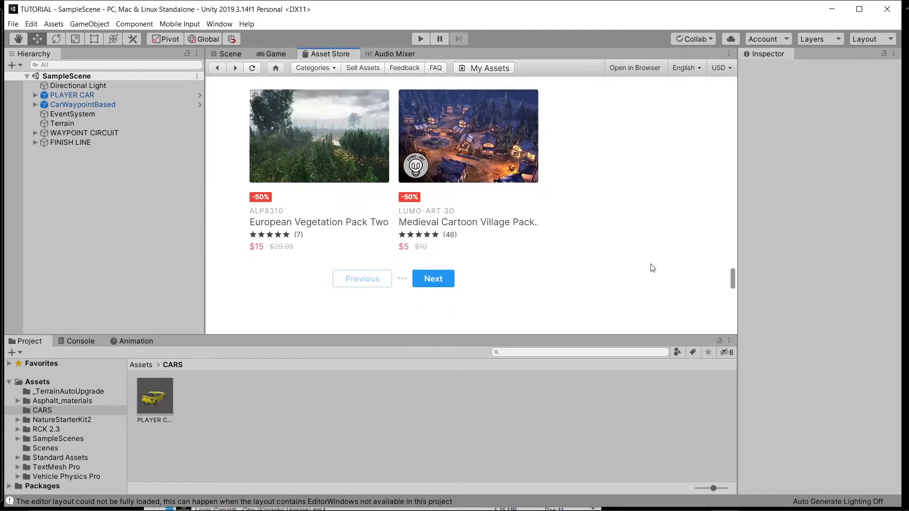
Switch to Chrome, search the Unity Asset Store site for "trees pack" and sort the results by Price (Low to High)
mouse_move(472, 500)
left_click(389, 500)
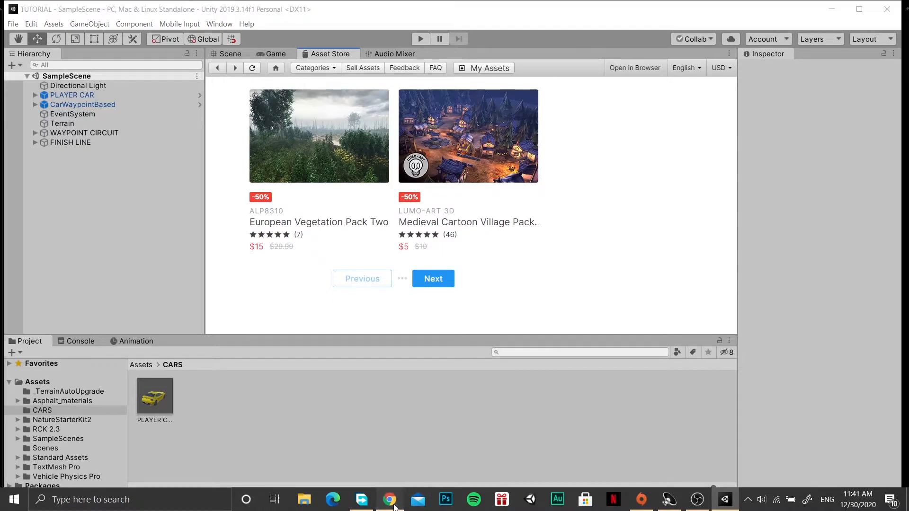
left_click(300, 10)
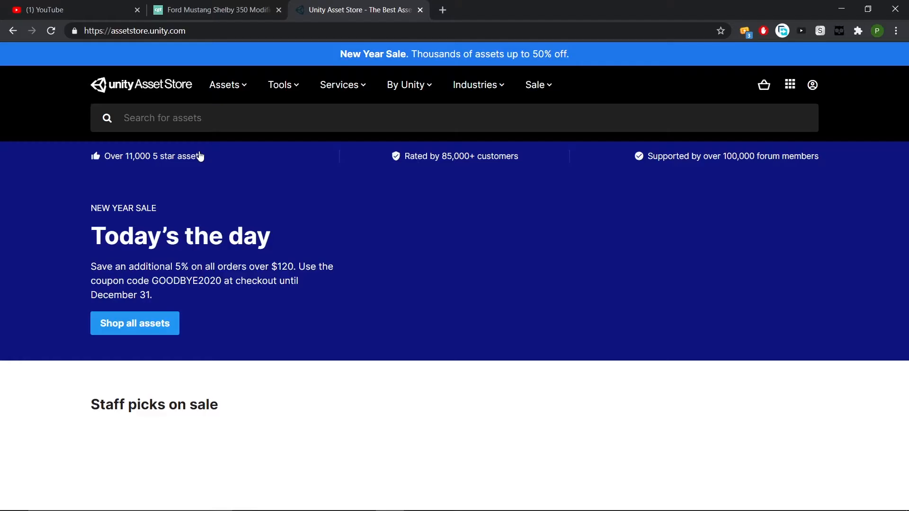
left_click(272, 121)
type("tre")
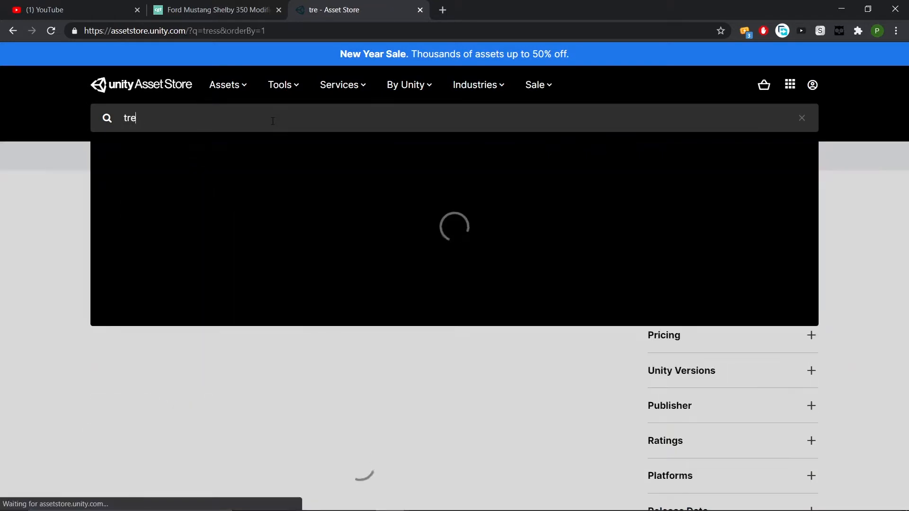
type("es")
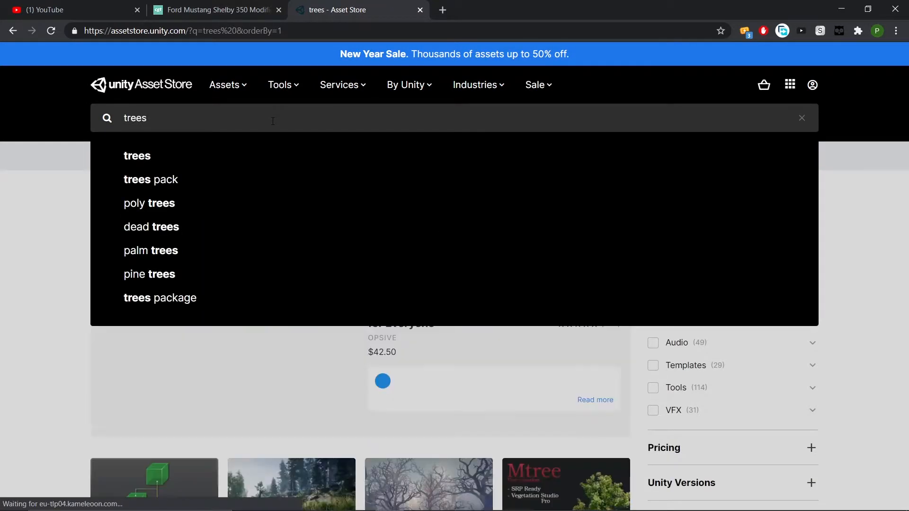
left_click(186, 190)
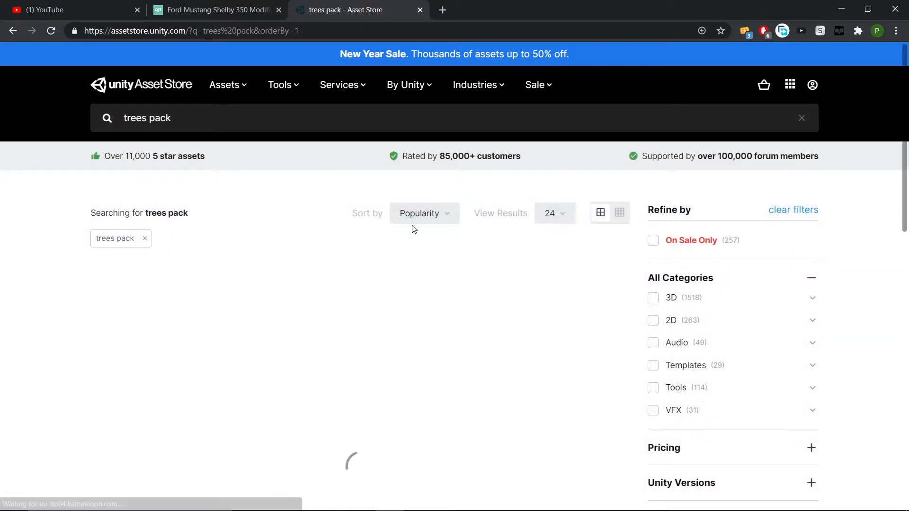
left_click(422, 214)
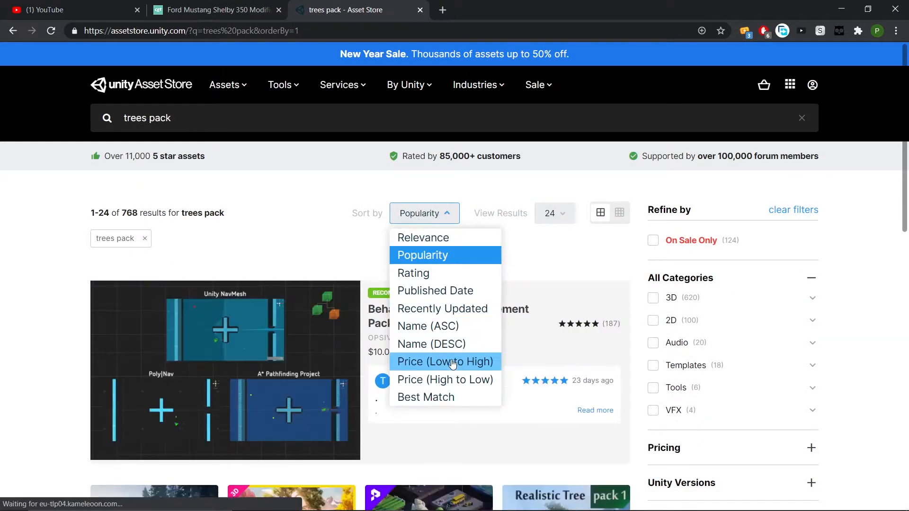
left_click(445, 361)
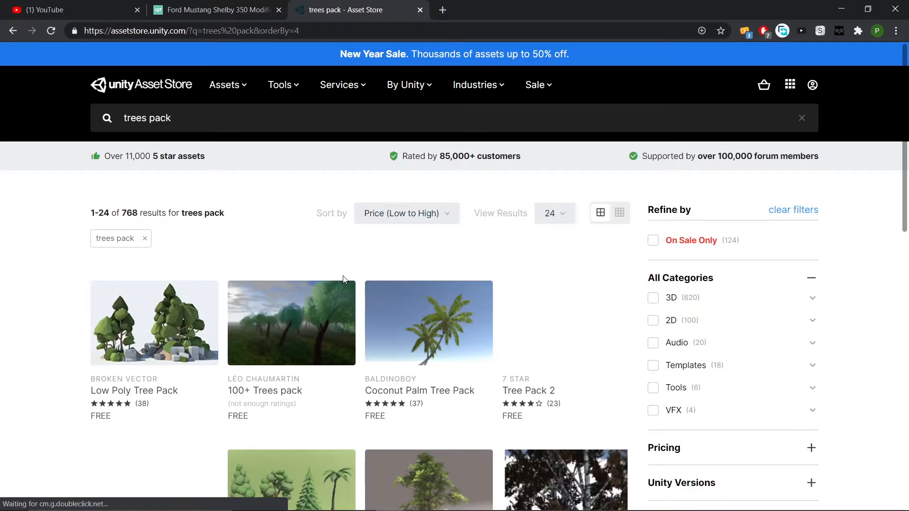
Look through the free tree packs in the sorted results for one that suits the race track scene
scroll(320, 268, "down", 1)
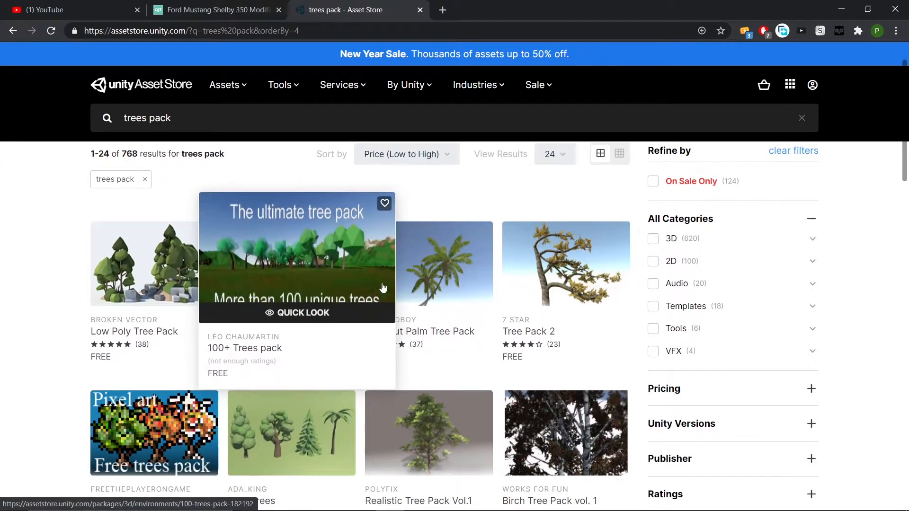
left_click(352, 261)
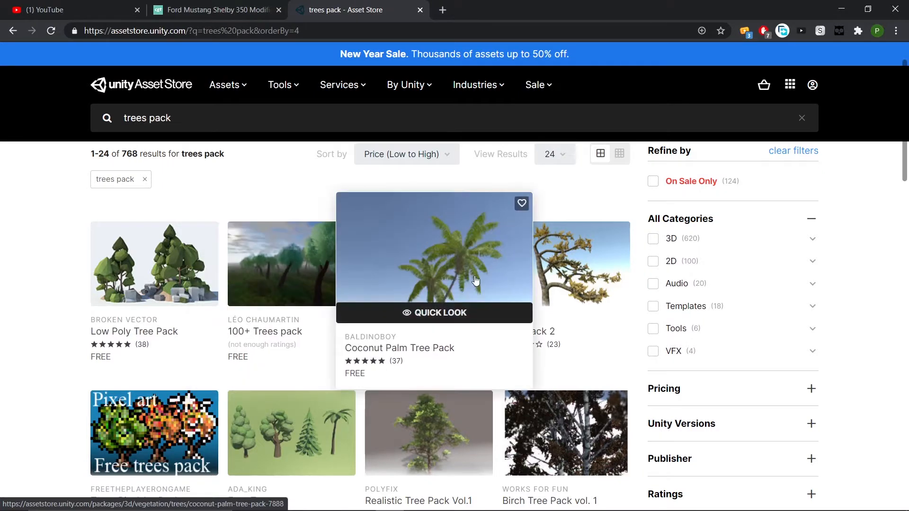
scroll(445, 303, "down", 1)
scroll(443, 301, "down", 1)
scroll(442, 295, "down", 1)
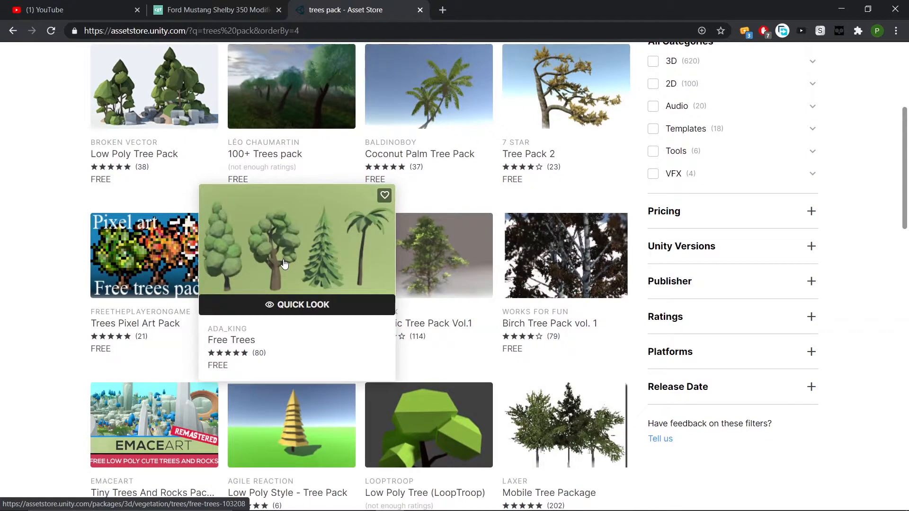
scroll(284, 264, "down", 2)
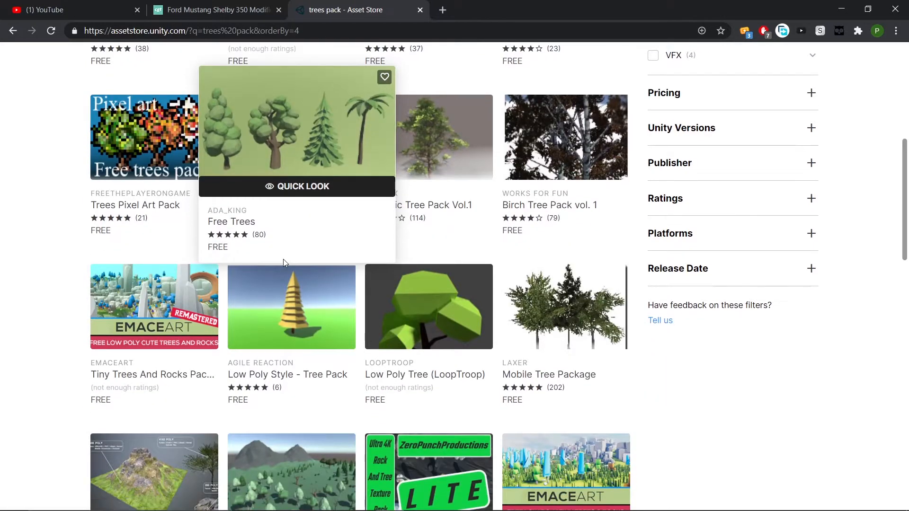
scroll(283, 259, "down", 3)
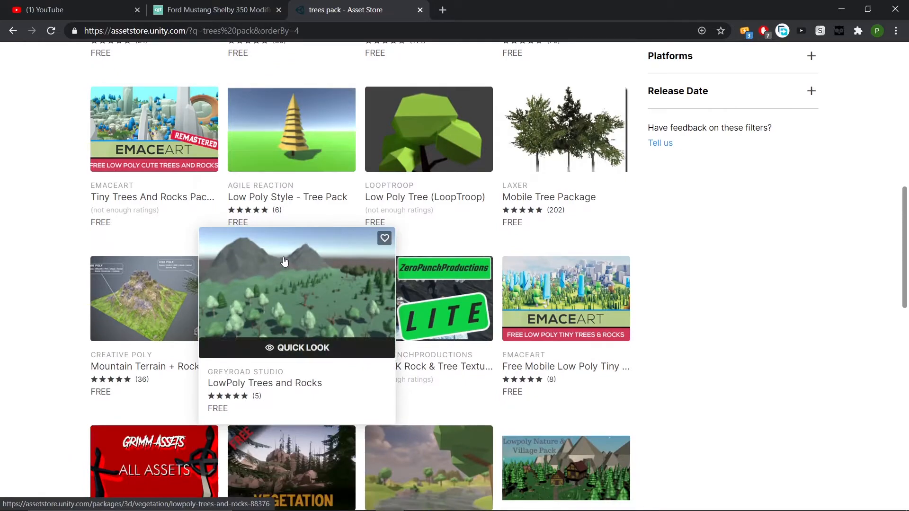
scroll(333, 234, "down", 3)
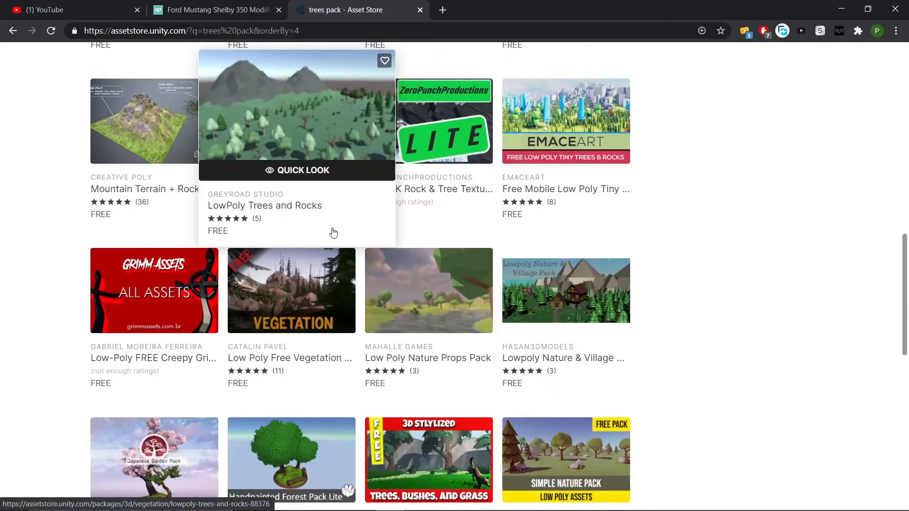
scroll(332, 232, "down", 2)
scroll(334, 232, "up", 3)
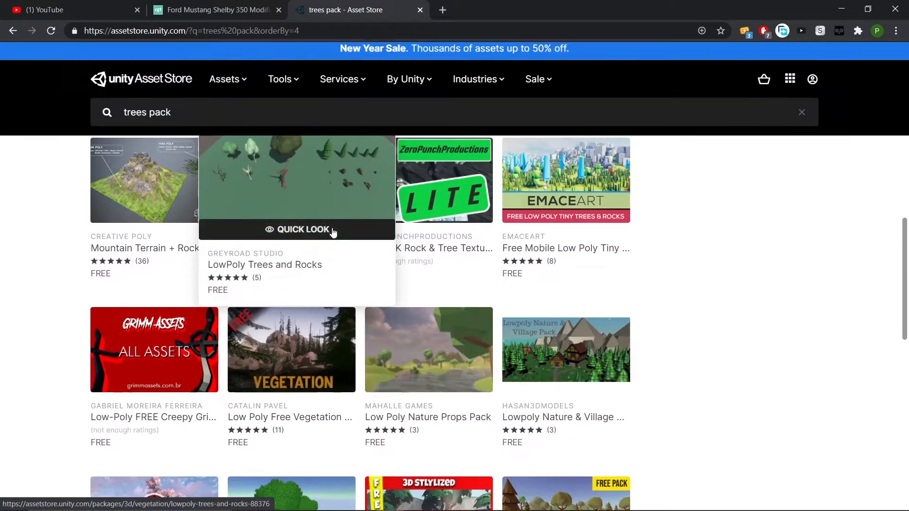
scroll(333, 232, "up", 4)
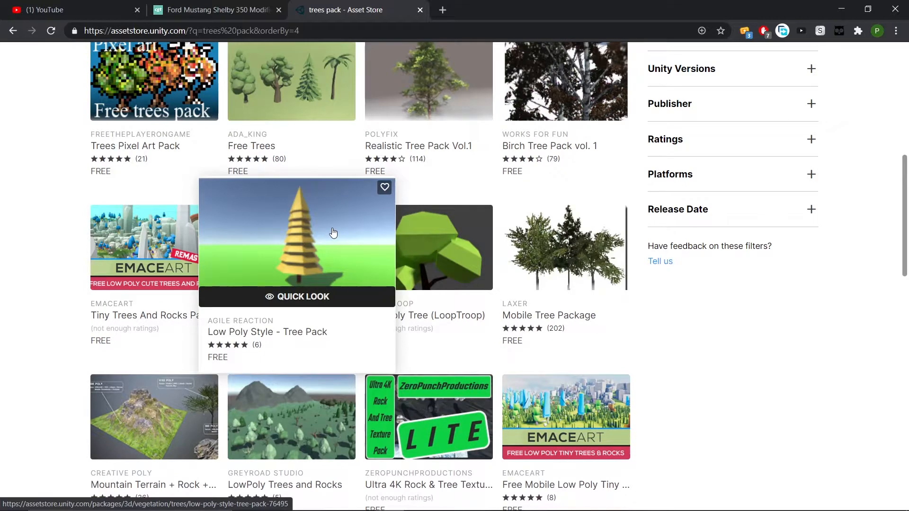
scroll(333, 233, "up", 2)
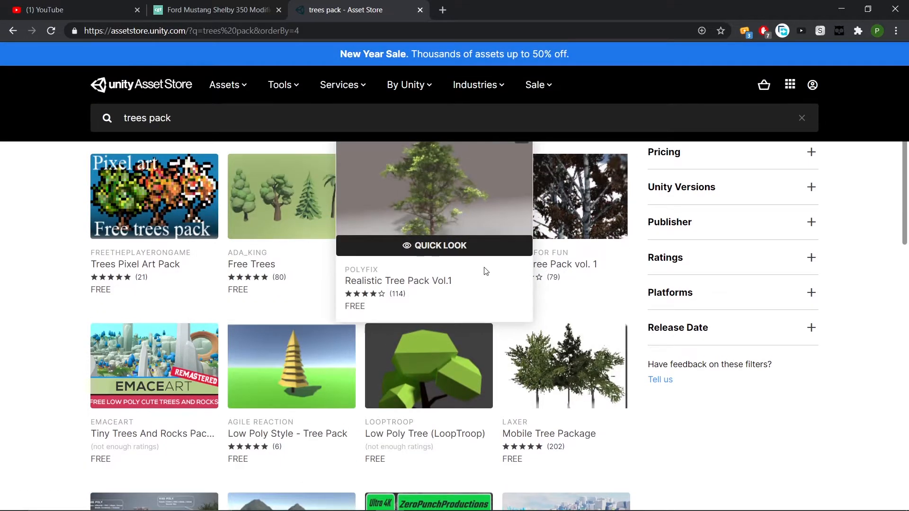
scroll(486, 271, "up", 1)
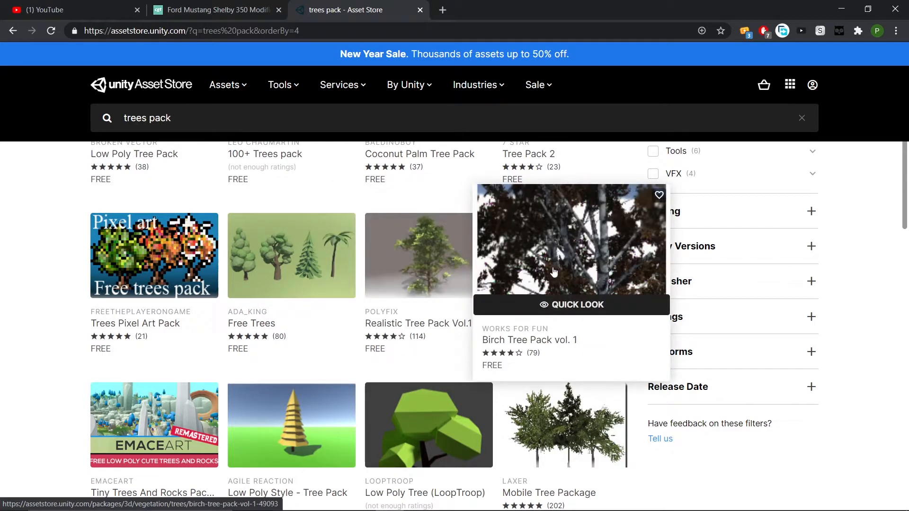
Open the free Birch Tree Pack vol. 1 and add it to My Assets
left_click(529, 348)
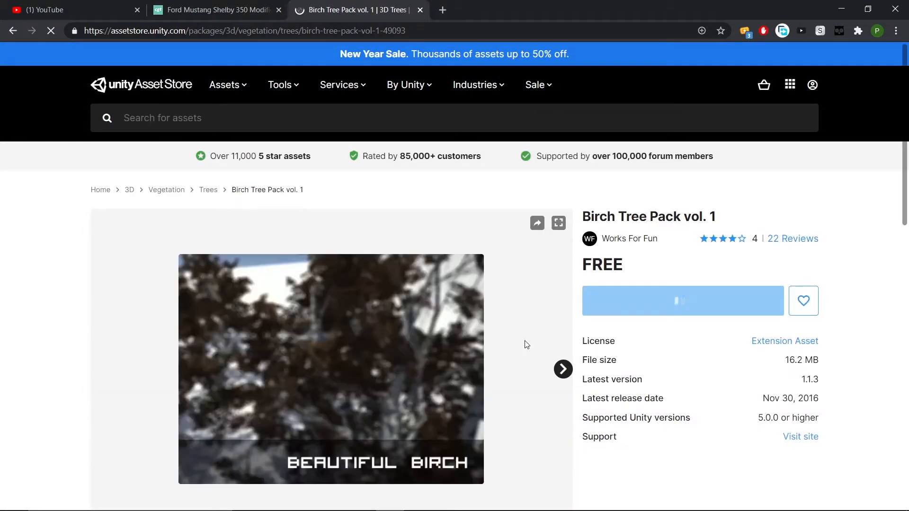
scroll(427, 347, "down", 3)
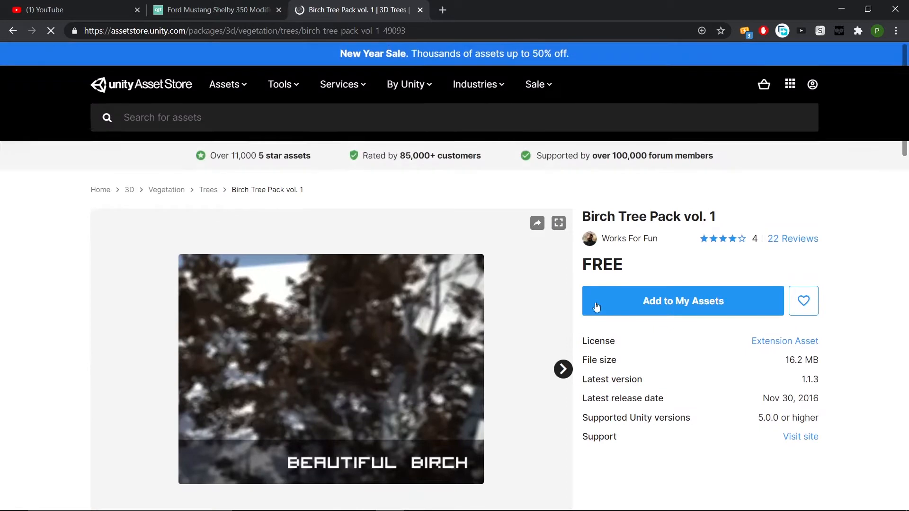
left_click(620, 307)
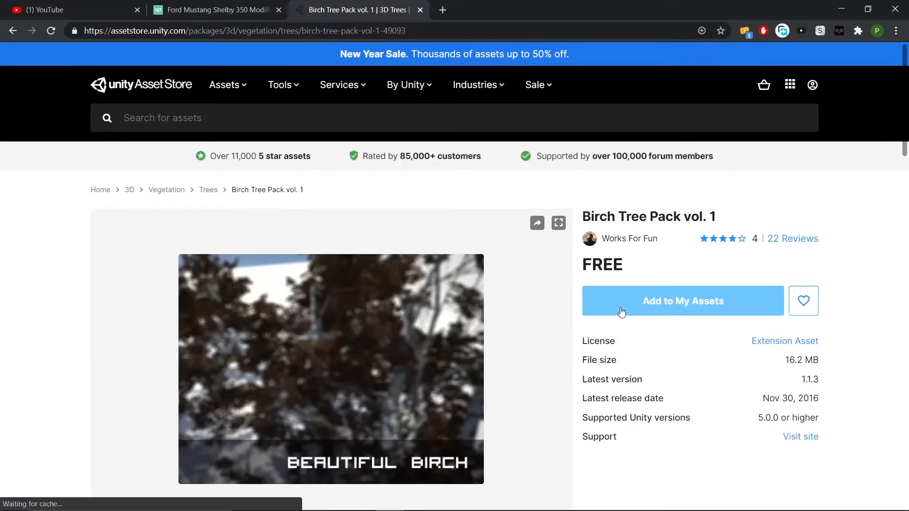
Finish adding Birch Tree Pack vol. 1 to My Assets and dismiss the notification
left_click(651, 303)
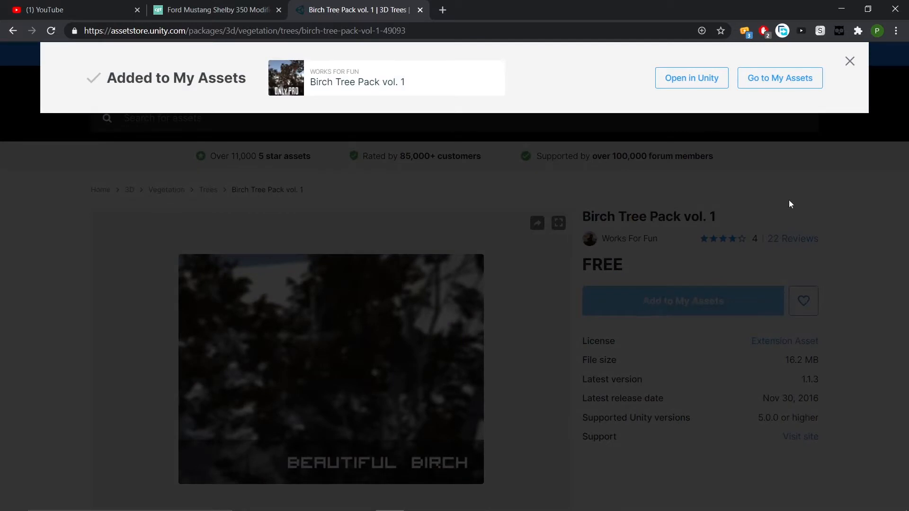
left_click(847, 63)
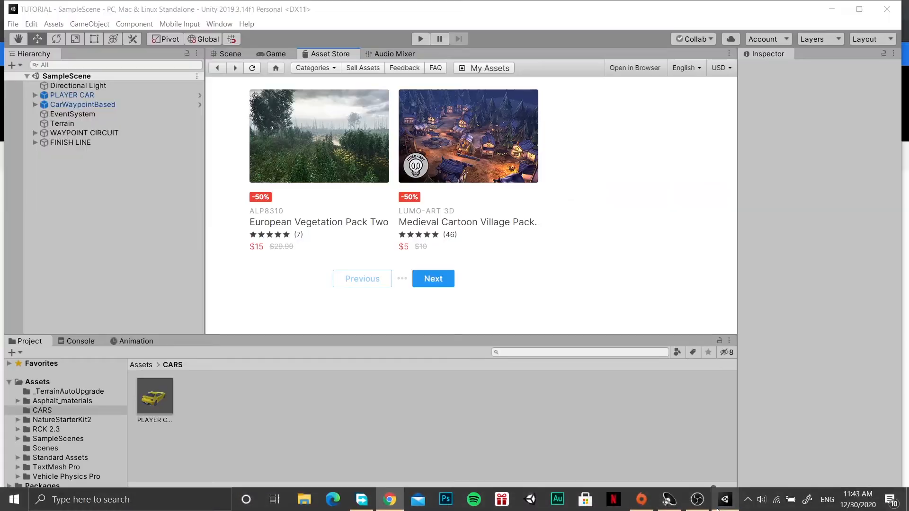
Switch back to Unity and open the My Assets list in the built-in Asset Store to find Birch Tree Pack vol. 1
left_click(724, 505)
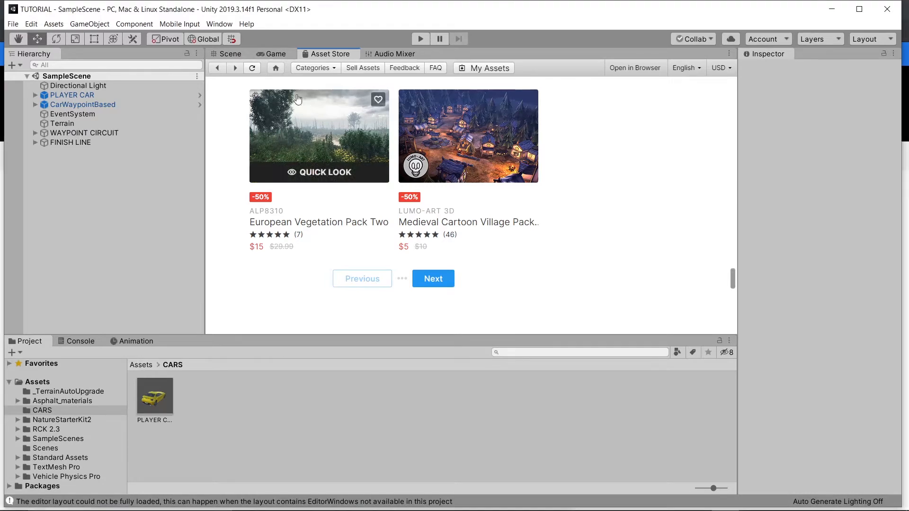
left_click(227, 53)
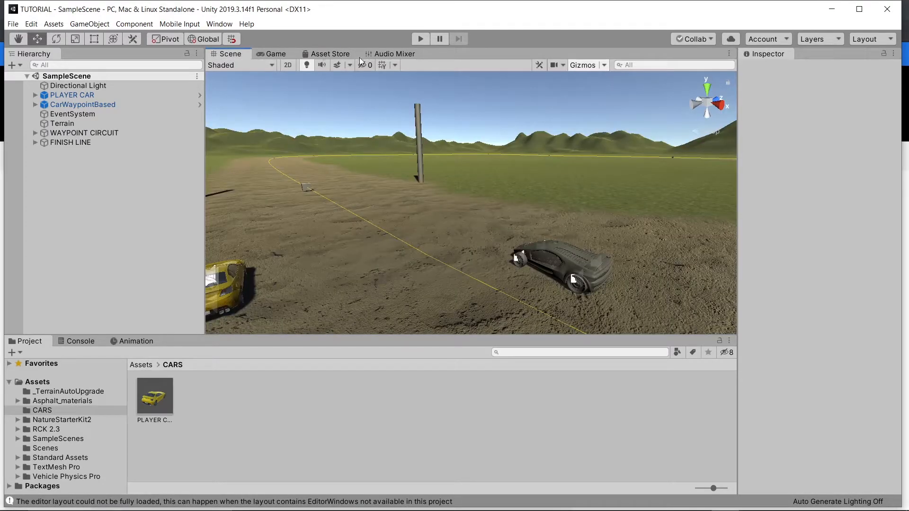
left_click(339, 53)
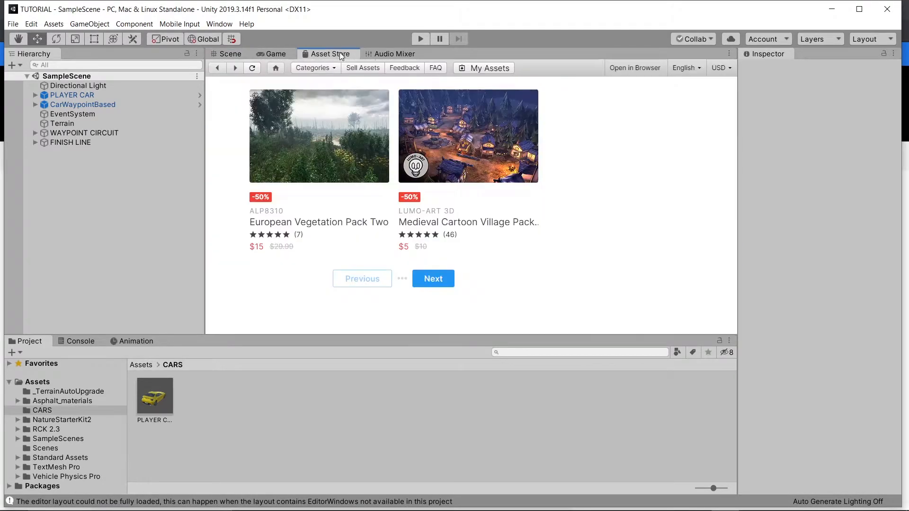
scroll(492, 93, "up", 2)
left_click(488, 67)
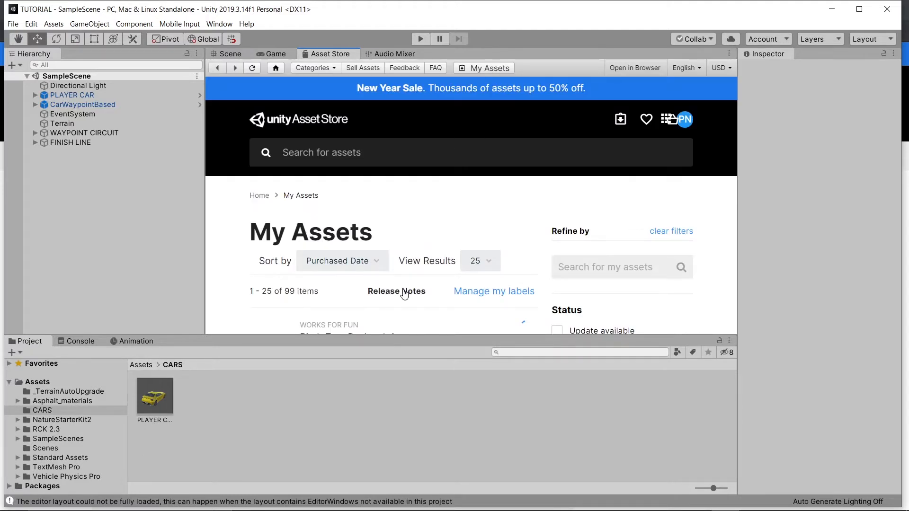
scroll(469, 265, "down", 7)
scroll(466, 264, "up", 7)
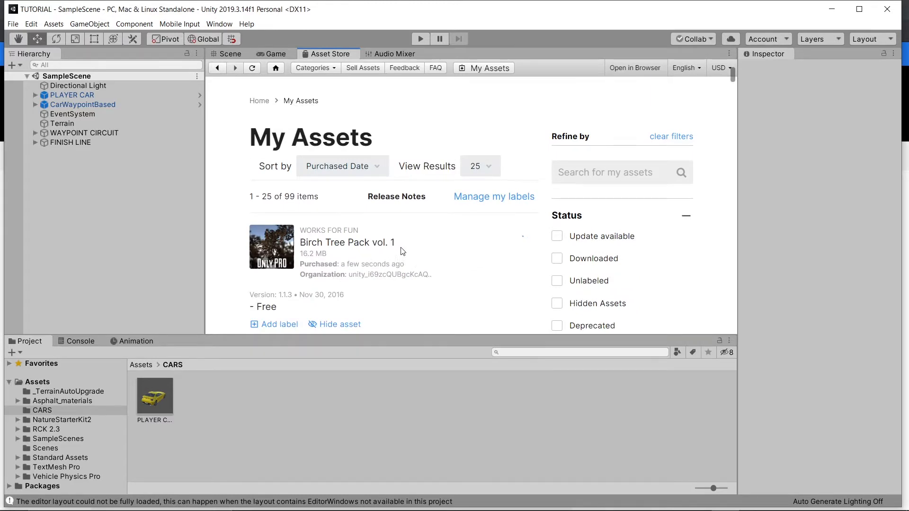
Download Birch Tree Pack vol. 1 and import all of its contents into the project
left_click(491, 236)
left_click(502, 240)
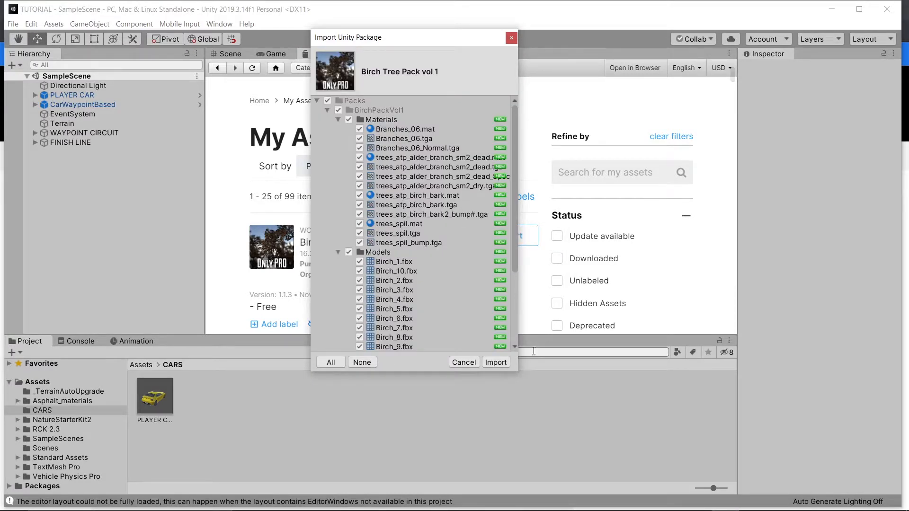
left_click(496, 363)
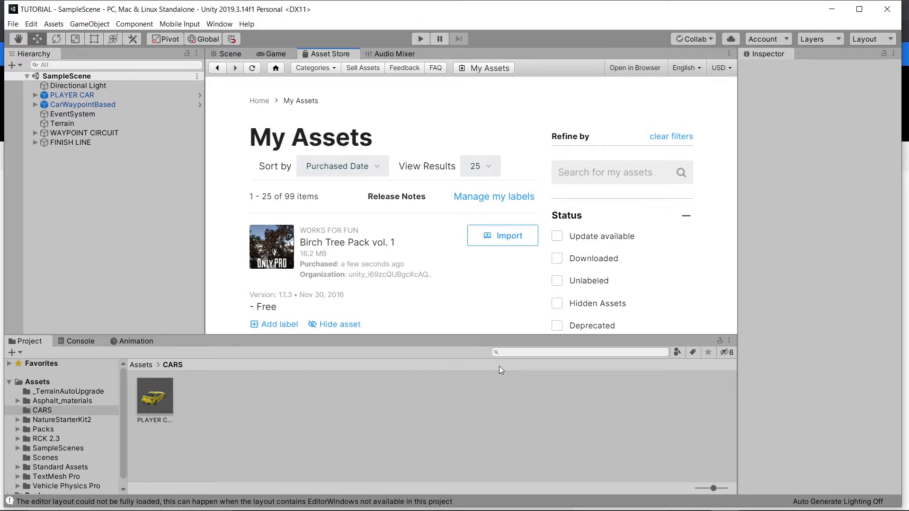
Return to the Scene view and open the Prefabs folder of BirchPackVol1 inside the project's Packs folder
left_click(144, 366)
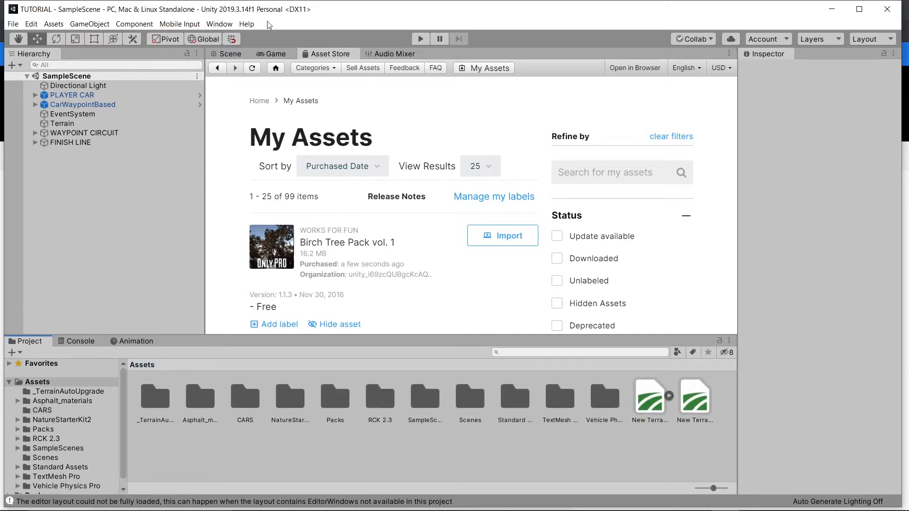
left_click(227, 53)
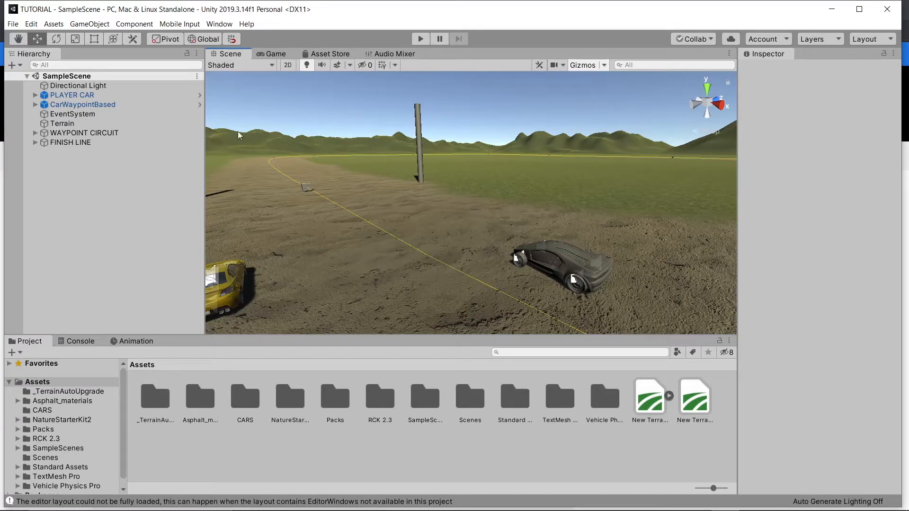
right_click_drag(237, 215, 96, 217)
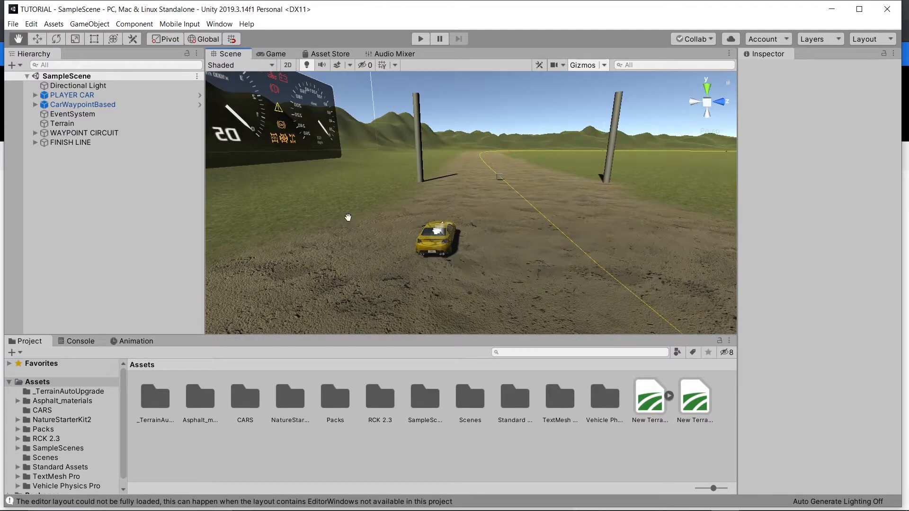
middle_click_drag(344, 217, 531, 220)
scroll(514, 219, "down", 5)
right_click_drag(512, 214, 374, 173)
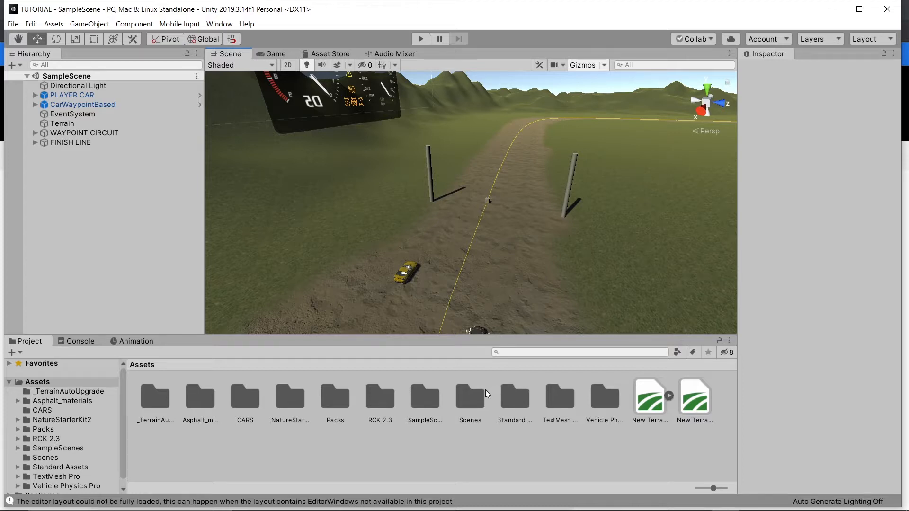
left_click(331, 400)
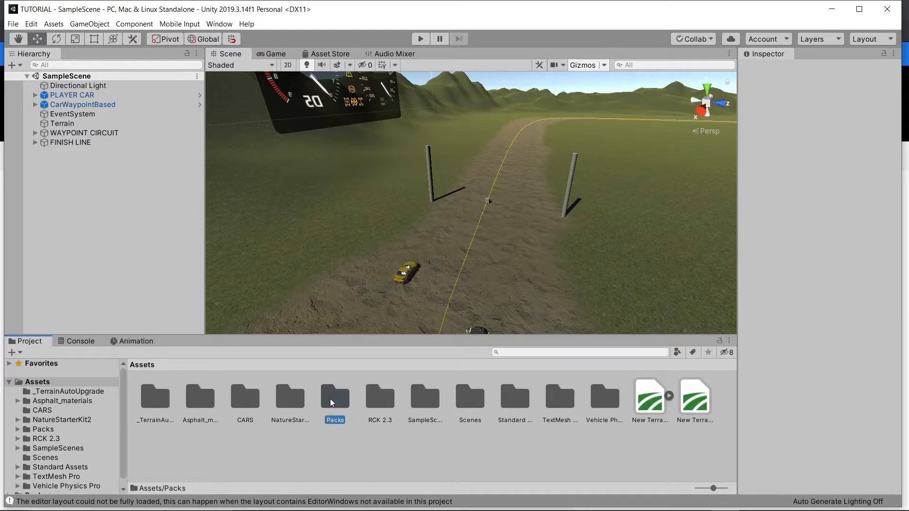
double_click(330, 399)
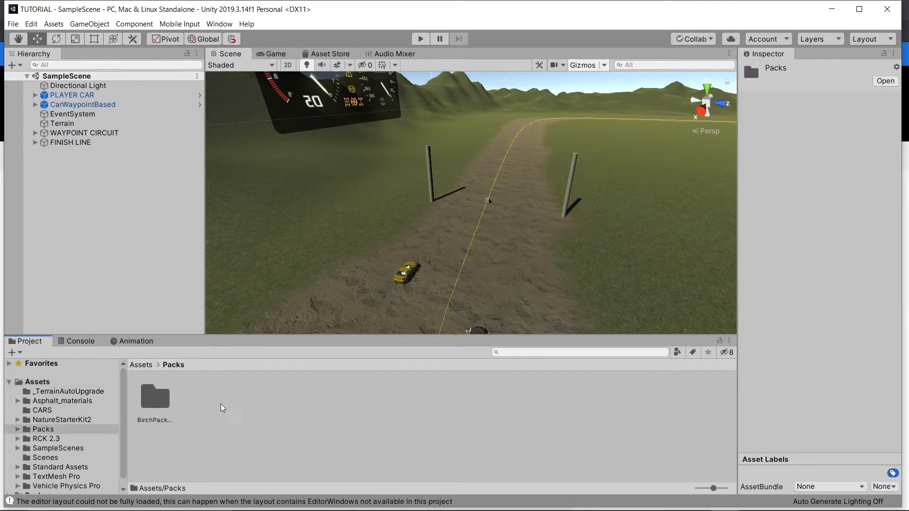
left_click(148, 405)
double_click(155, 399)
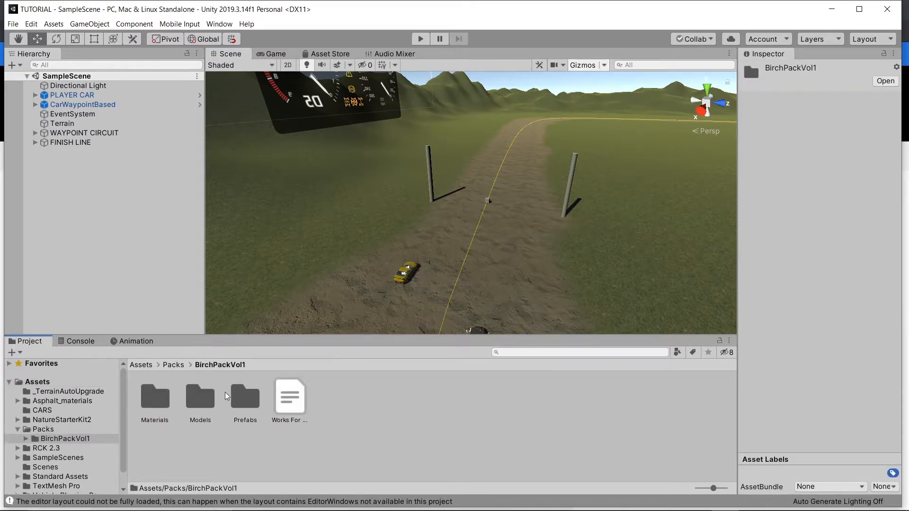
double_click(240, 400)
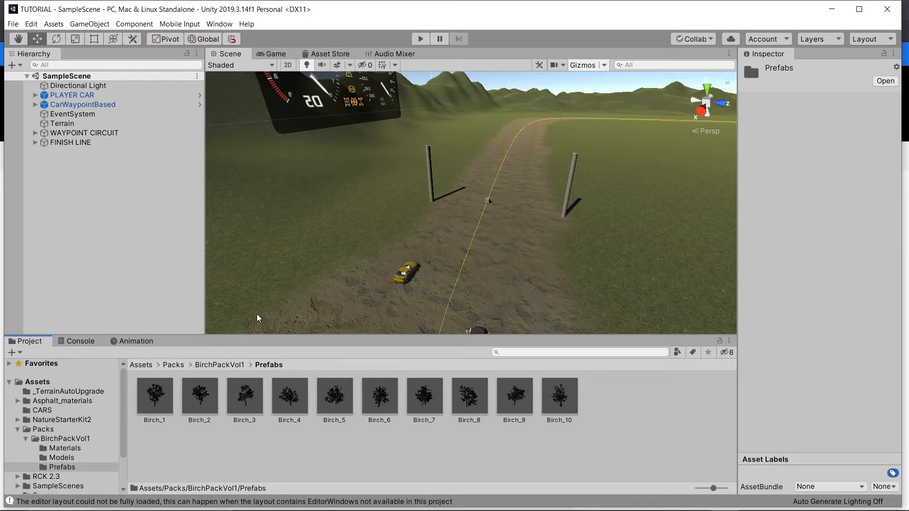
Select the terrain beside the track and activate its Paint Trees tool
left_click(236, 403)
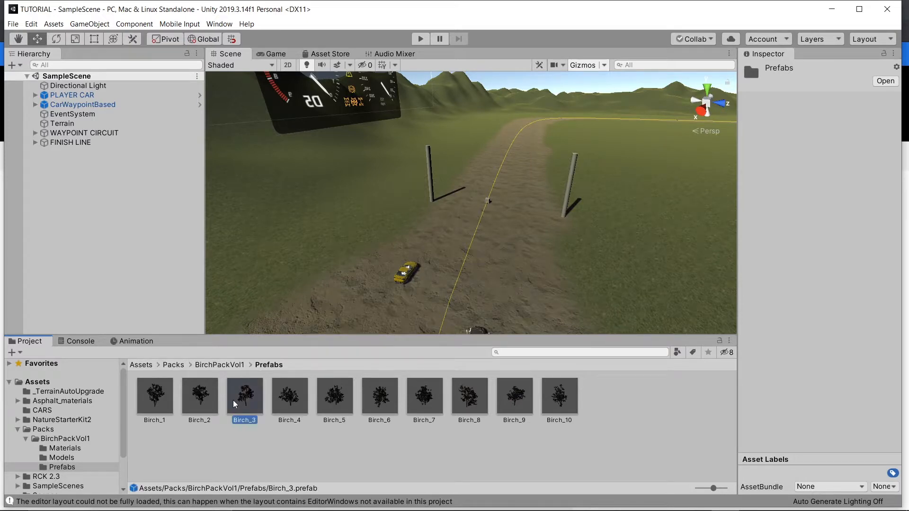
right_click_drag(311, 274, 486, 256)
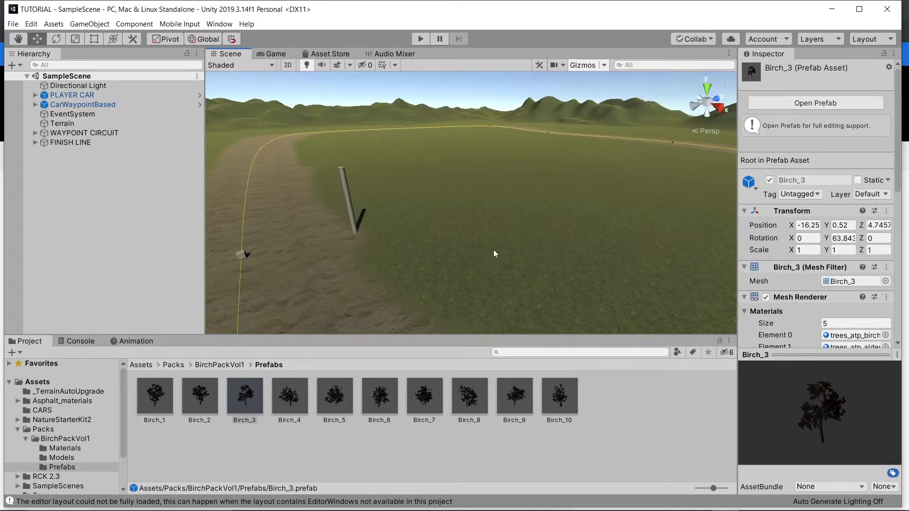
left_click(487, 245)
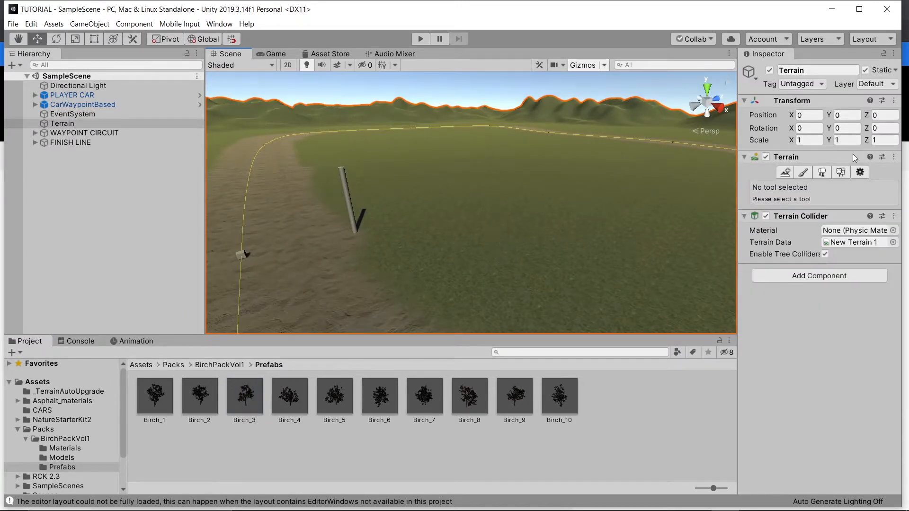
left_click(823, 173)
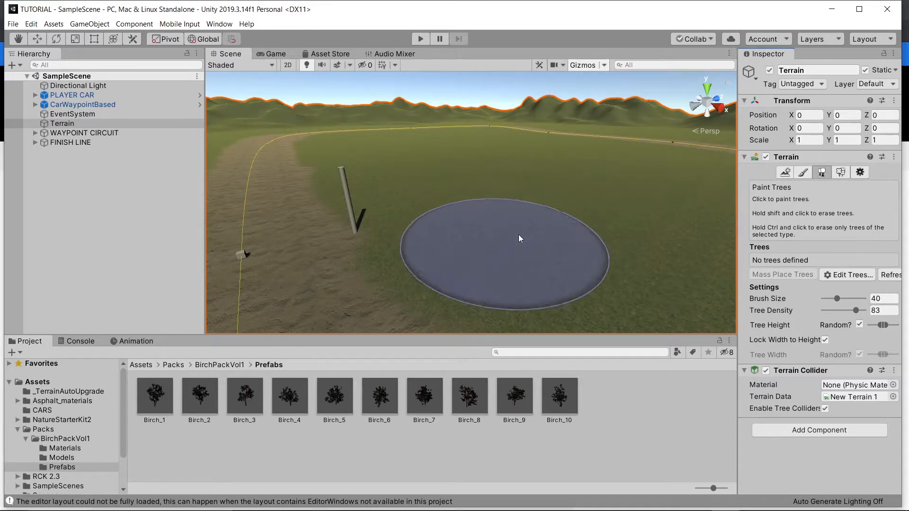
Add the Birch_3 prefab to the terrain's paintable trees, keeping the bend factor at 0
left_click(846, 275)
left_click(840, 278)
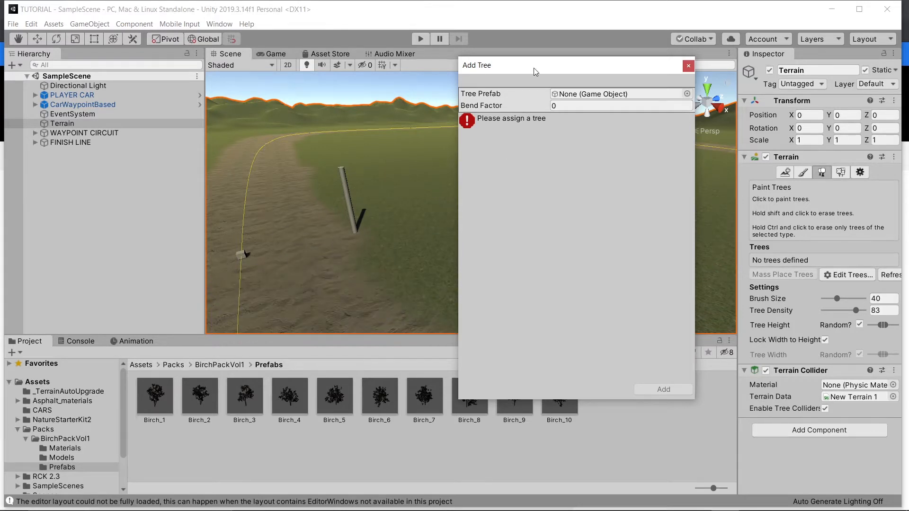
left_click_drag(533, 68, 689, 64)
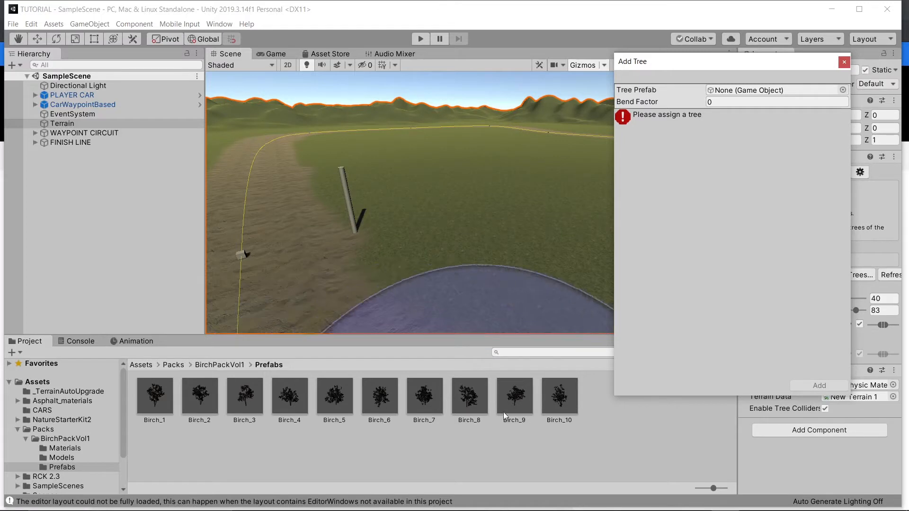
left_click_drag(248, 398, 758, 90)
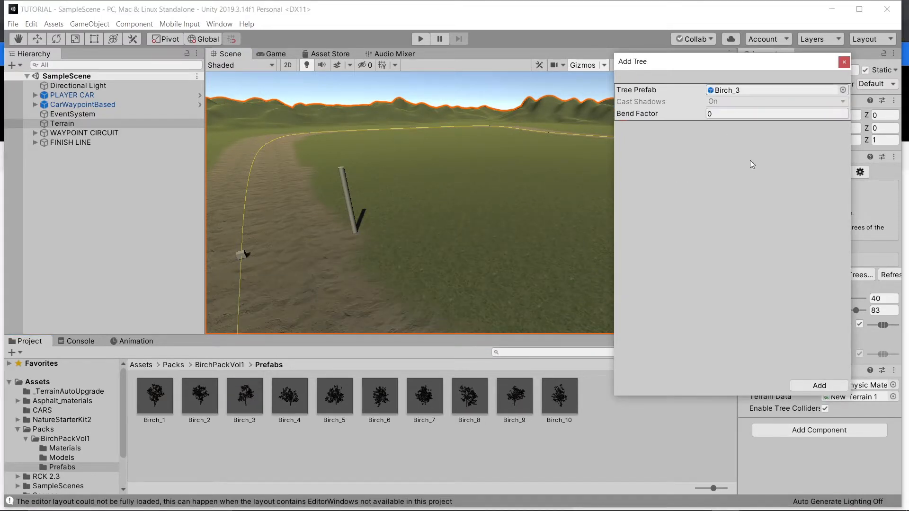
left_click(819, 386)
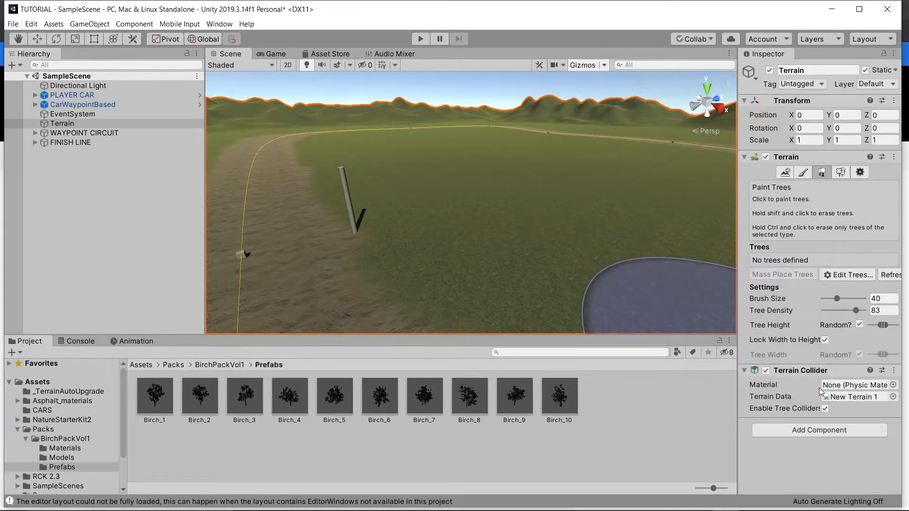
Add the Birch_10 prefab as another paintable tree on the terrain
left_click(833, 299)
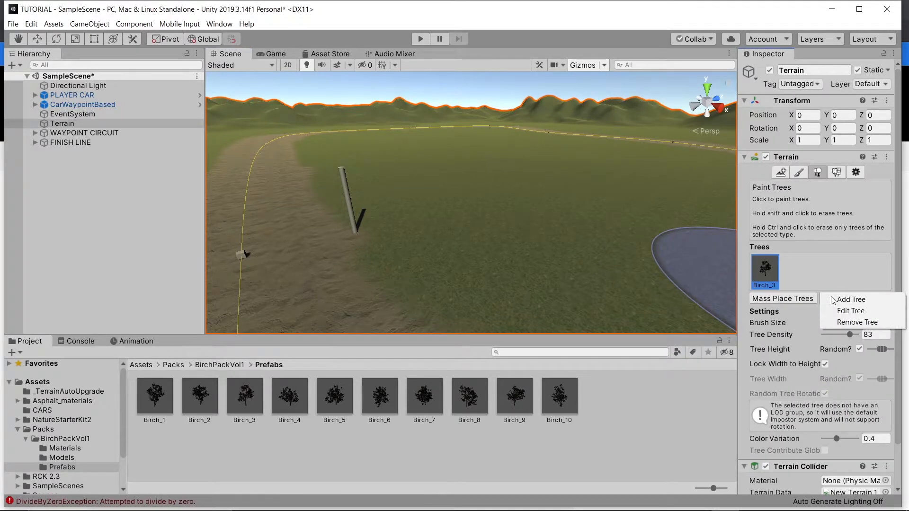
left_click(850, 300)
left_click_drag(559, 397, 769, 94)
left_click(821, 384)
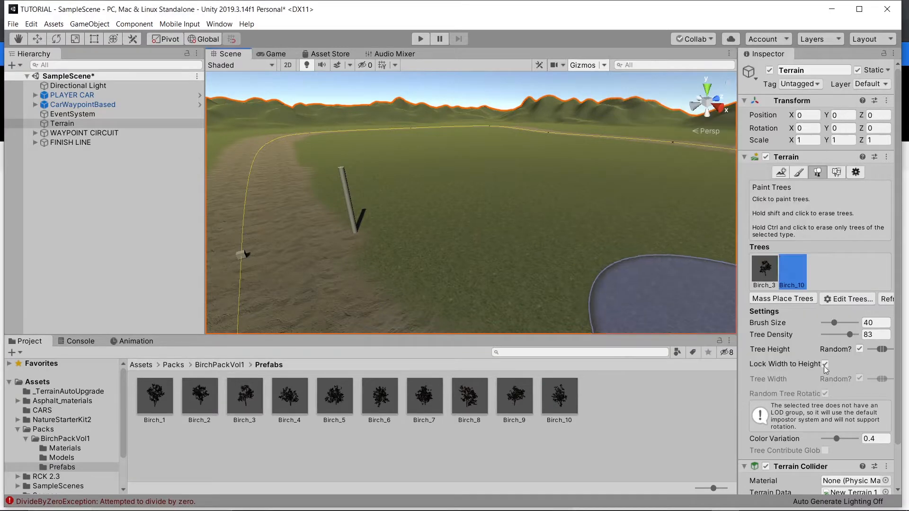
Add the Birch_8 prefab to the terrain's tree list
left_click(847, 299)
left_click(843, 298)
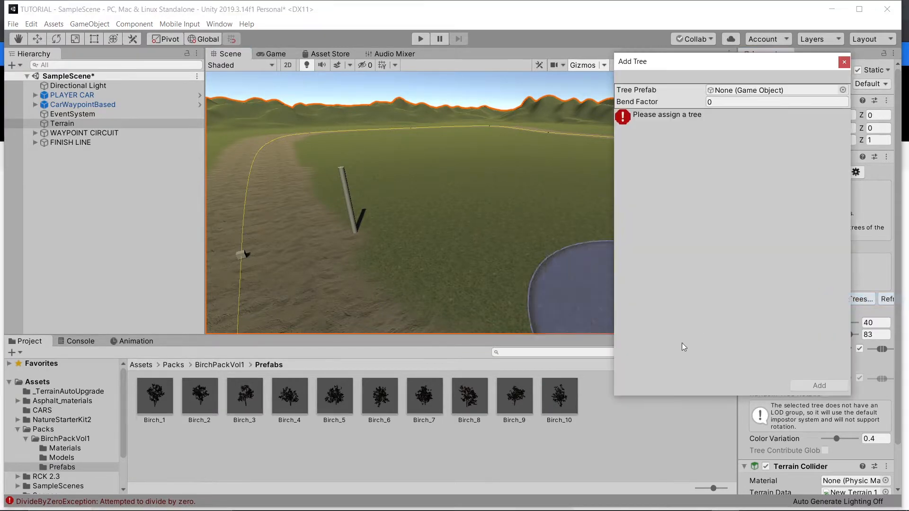
left_click_drag(468, 397, 770, 96)
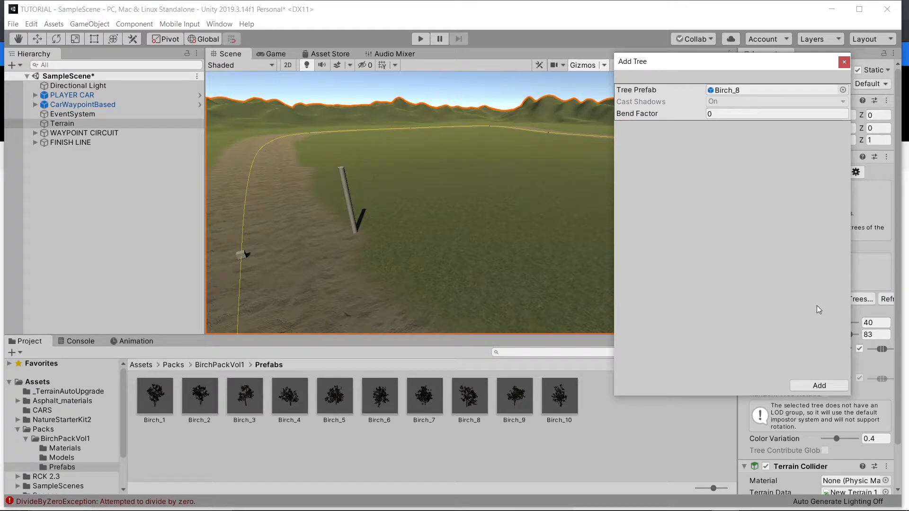
left_click(819, 385)
Add the Birch_1 prefab as the fourth tree type for painting on the terrain
left_click(848, 298)
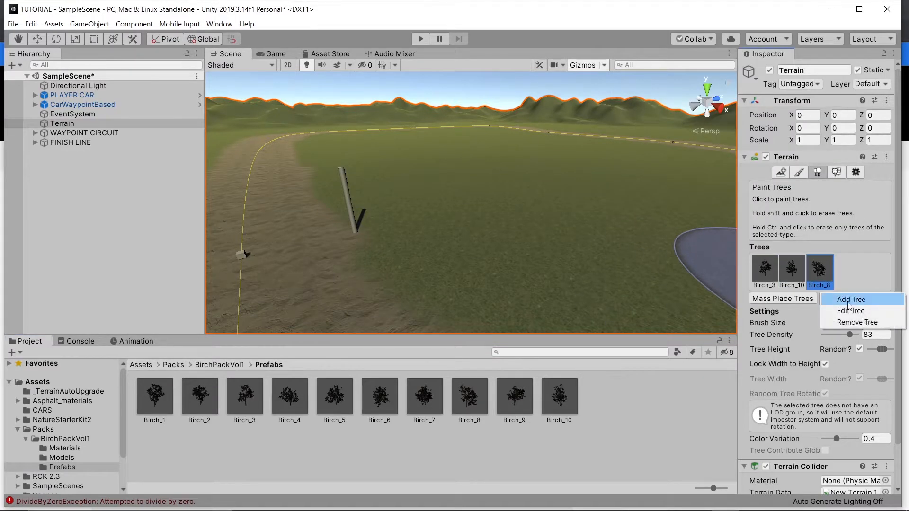
left_click(849, 302)
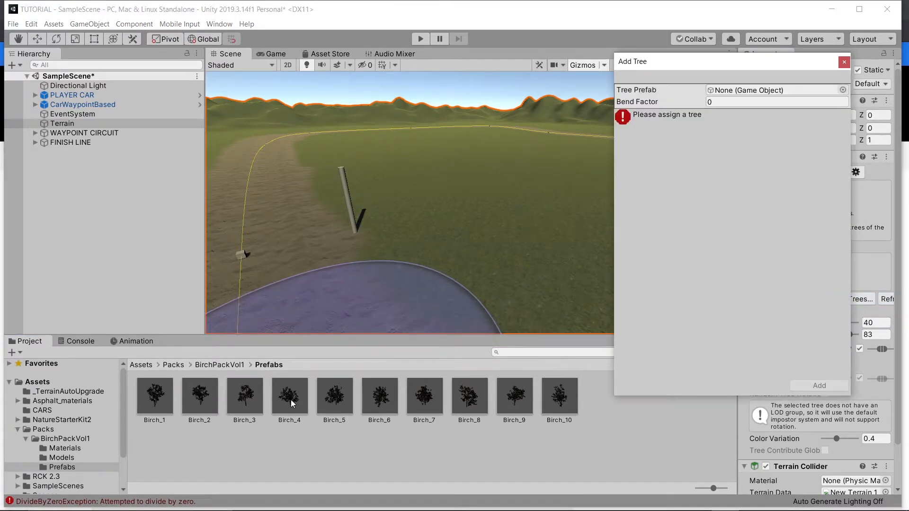
mouse_move(246, 397)
left_mouse_down()
mouse_move(740, 134)
mouse_move(767, 107)
left_mouse_up()
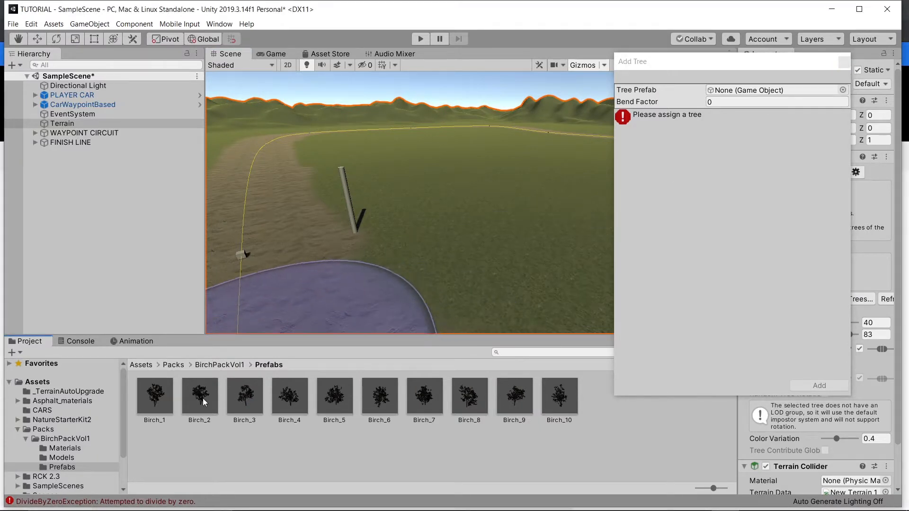
mouse_move(145, 391)
left_mouse_down()
mouse_move(647, 175)
mouse_move(736, 100)
mouse_move(767, 90)
left_mouse_up()
left_click(821, 386)
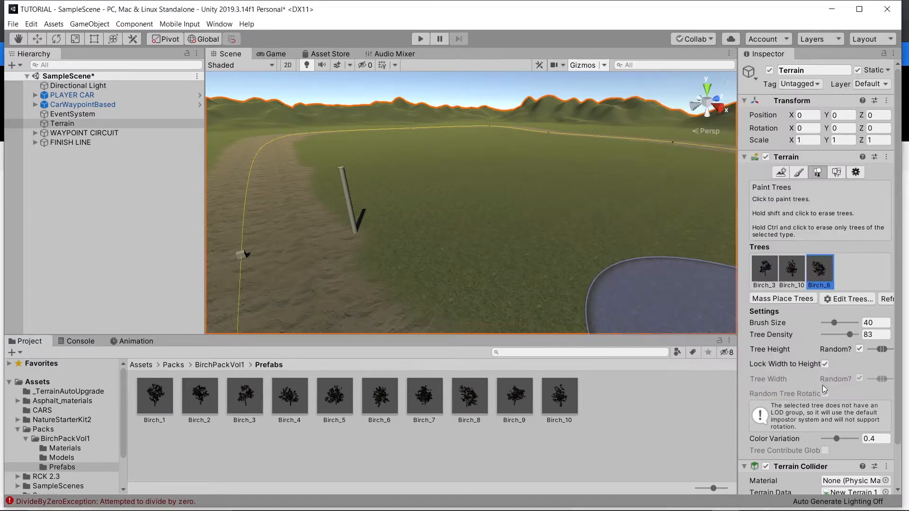
Paint a dense strip of Birch_1 trees on the grass beside the track with brush size 40 and tree density 83
right_click_drag(495, 230, 513, 201)
middle_click_drag(514, 203, 737, 195)
mouse_move(633, 195)
right_mouse_down()
mouse_move(355, 198)
mouse_move(395, 239)
mouse_move(605, 255)
right_mouse_up()
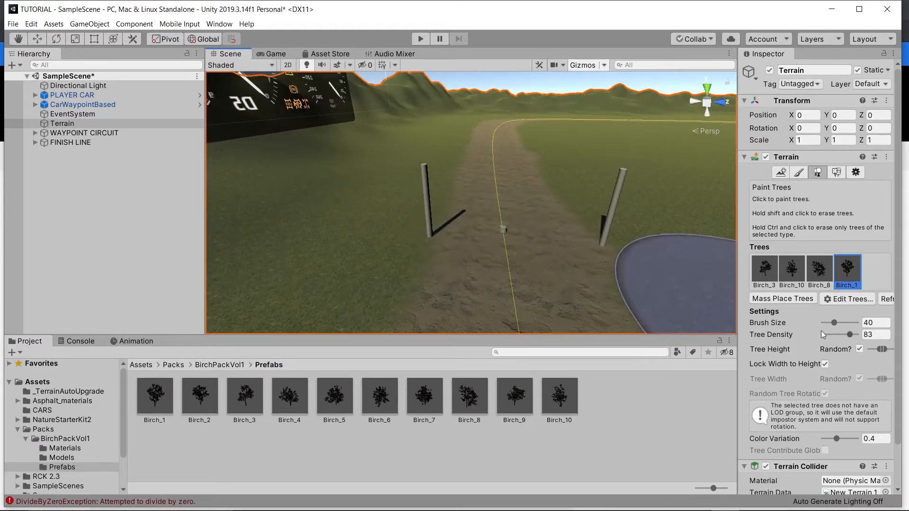
right_click_drag(361, 226, 177, 251)
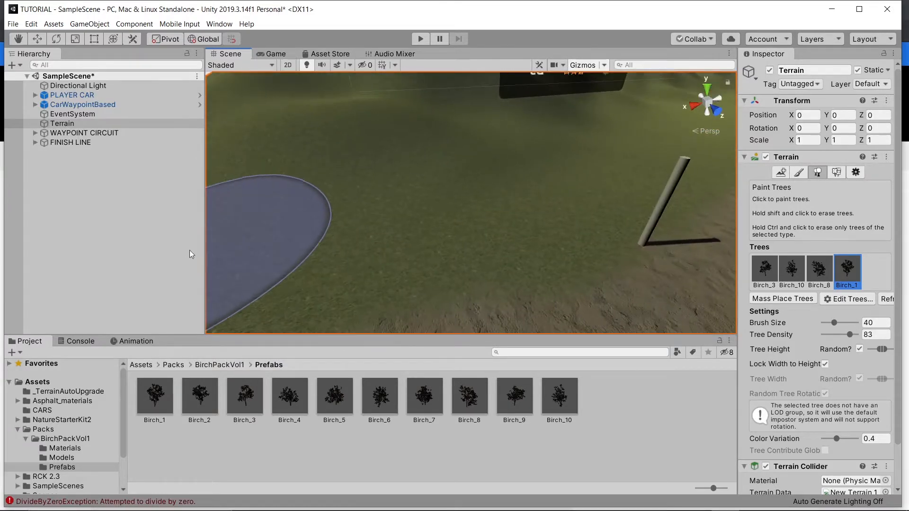
left_click_drag(271, 220, 617, 153)
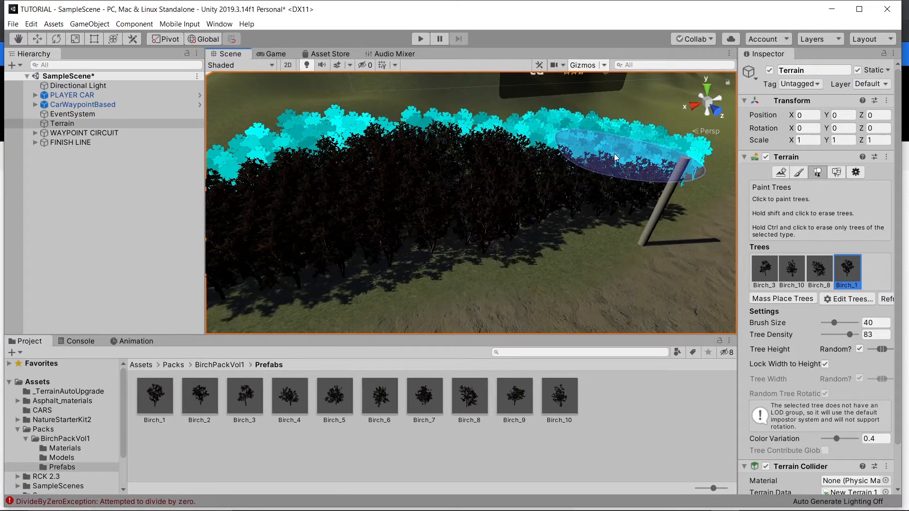
mouse_move(416, 207)
middle_mouse_down()
mouse_move(576, 166)
mouse_move(581, 32)
mouse_move(554, 460)
mouse_move(595, 136)
middle_mouse_up()
scroll(547, 169, "up", 5)
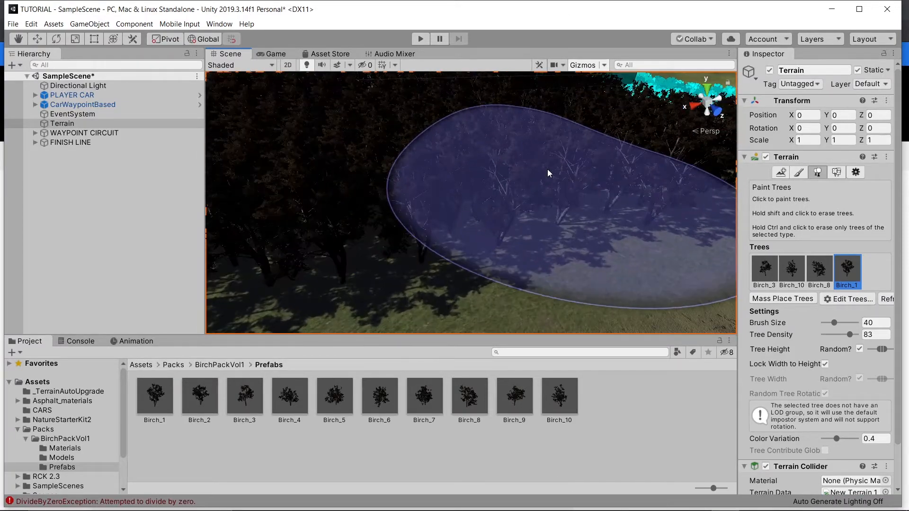
Erase the whole strip of birch trees just painted beside the track
scroll(547, 169, "down", 5)
scroll(538, 201, "down", 6)
scroll(530, 198, "up", 4)
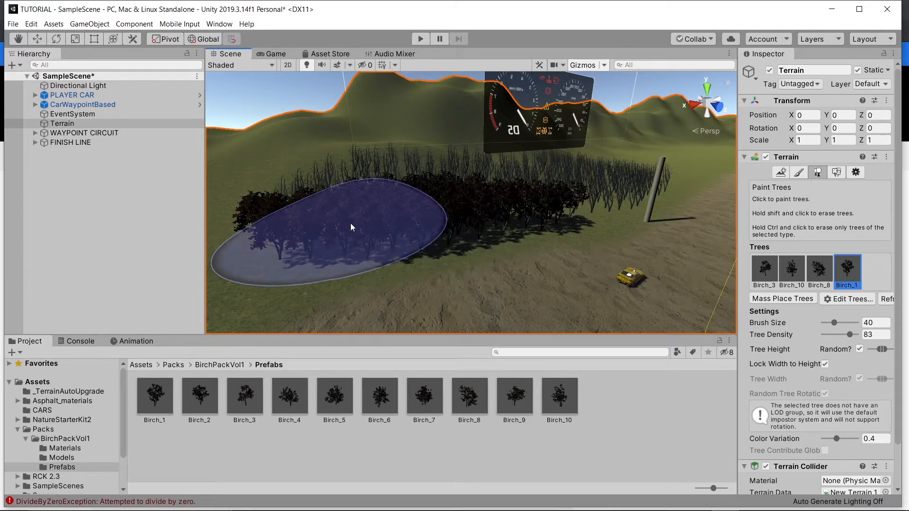
mouse_move(350, 222)
left_mouse_down("shift")
mouse_move(444, 228)
mouse_move(600, 167)
mouse_move(521, 212)
mouse_move(370, 157)
mouse_move(315, 206)
mouse_move(283, 209)
left_mouse_up("shift")
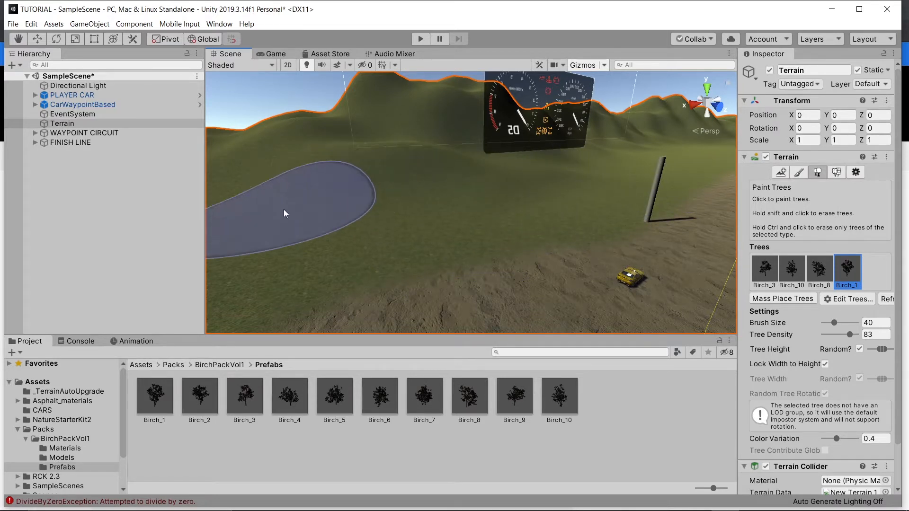
Set the brush size to 1 and the tree density to 100, and widen the random tree height range
left_click_drag(835, 323, 804, 333)
left_click(851, 335)
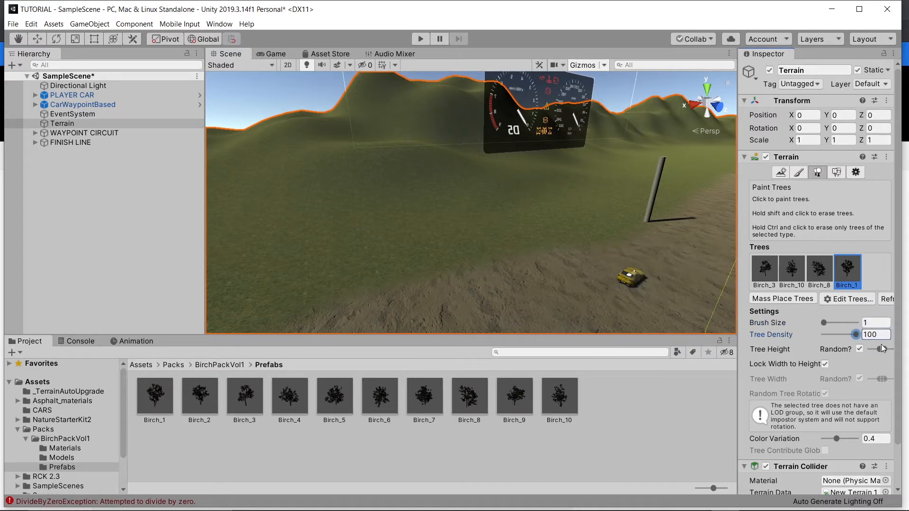
left_click_drag(738, 283, 584, 289)
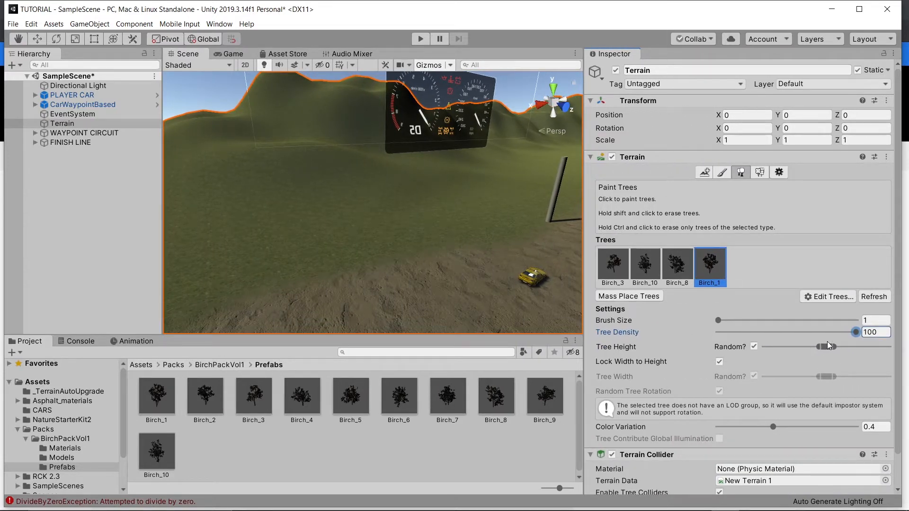
mouse_move(834, 346)
left_mouse_down()
mouse_move(879, 347)
mouse_move(836, 349)
left_mouse_up()
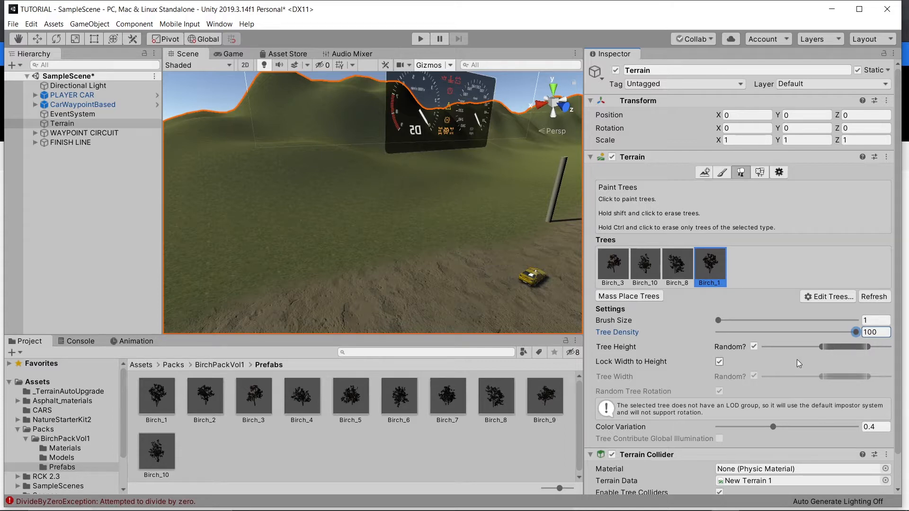
Set the colour variation of the painted trees to 0.5
left_click_drag(774, 427, 786, 424)
left_click(875, 428)
type(".5")
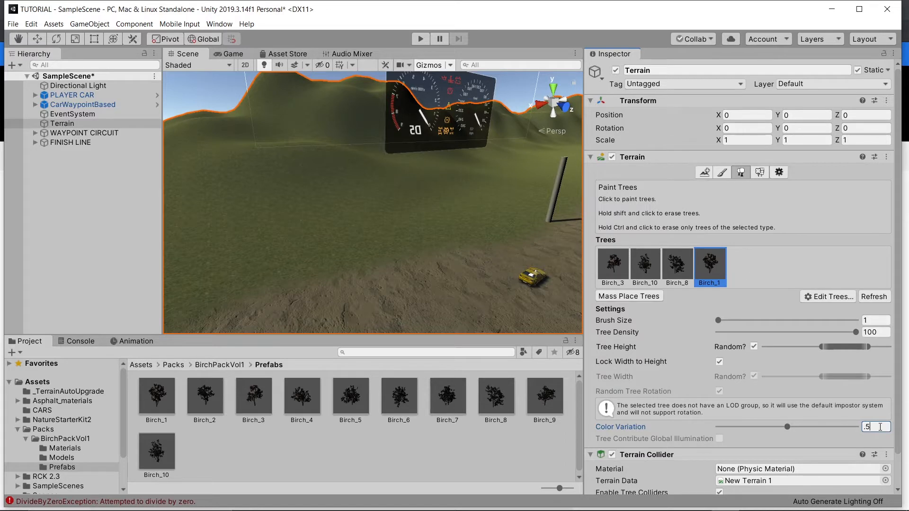
left_click(875, 333)
Place scattered single Birch_1 trees on the grass beside the dirt track
right_click_drag(393, 271, 541, 291)
right_click_drag(454, 235, 406, 261)
left_click(382, 248)
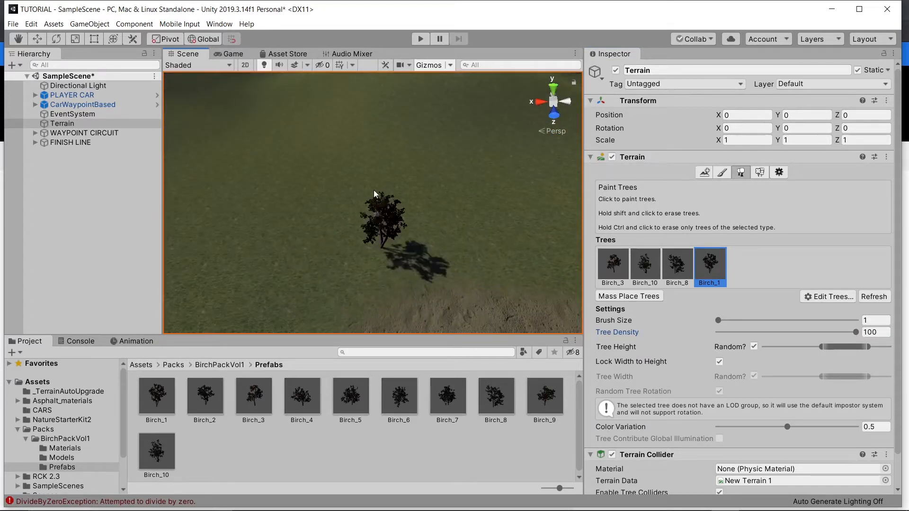
left_click(374, 155)
left_click(559, 211)
left_click(463, 221)
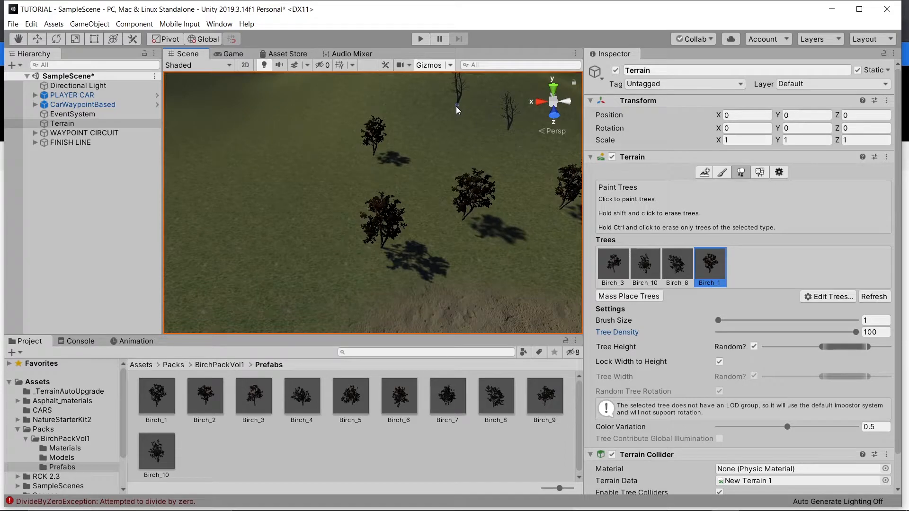
right_click_drag(456, 106, 531, 118)
left_click(513, 215)
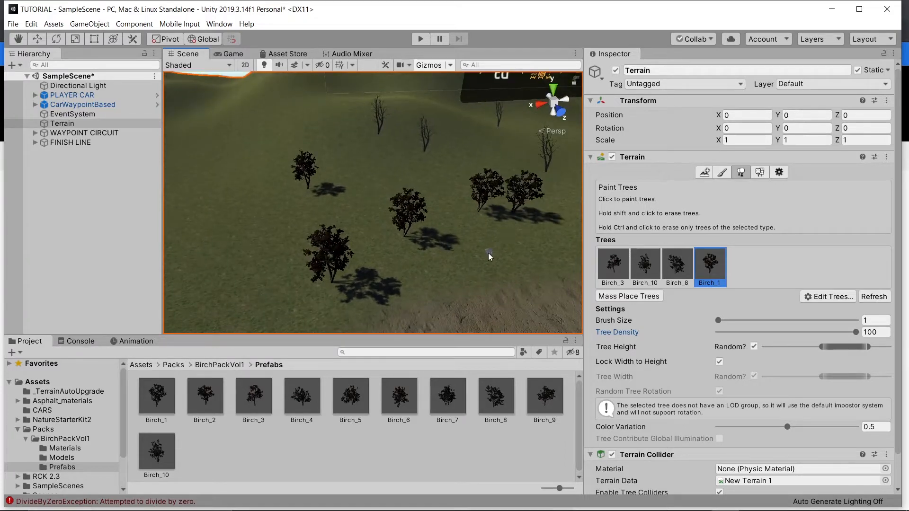
left_click(488, 253)
left_click(238, 252)
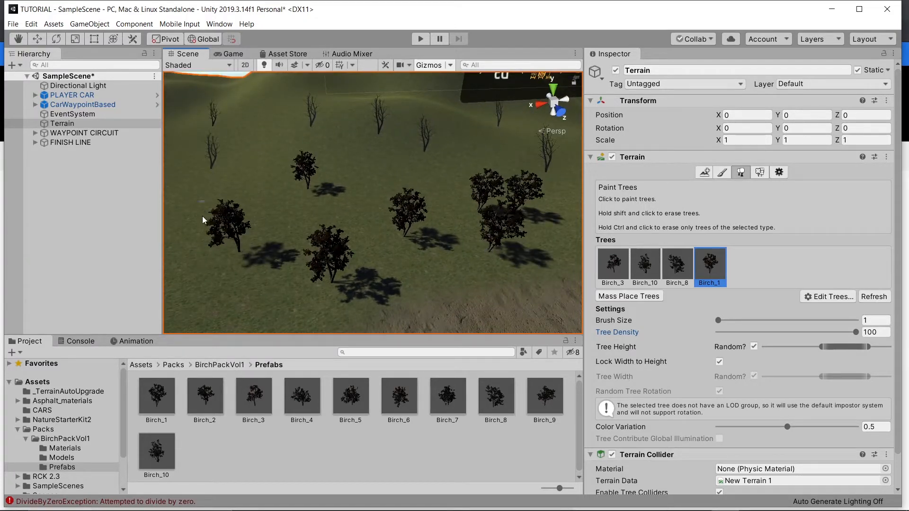
Examine how the placed Birch_1 trees look from close up and from farther away
scroll(769, 359, "down", 2)
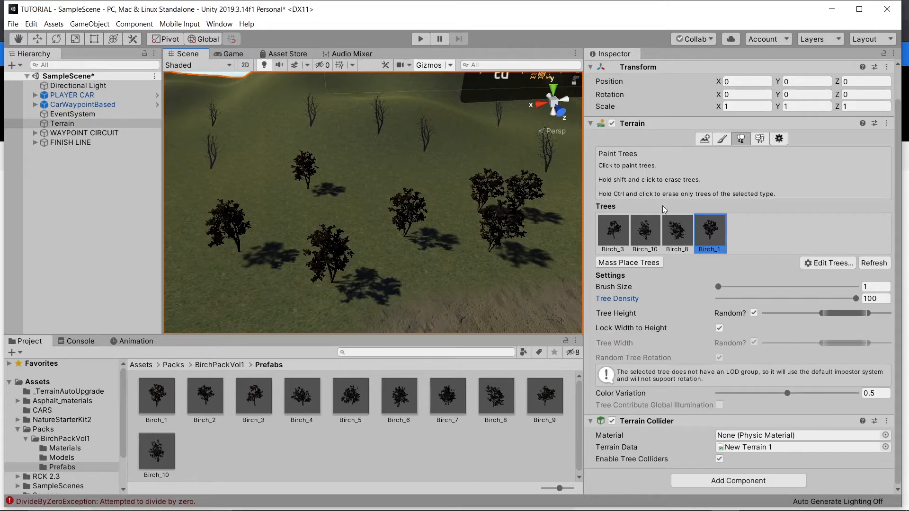
scroll(450, 124, "up", 6)
right_click_drag(434, 102, 361, 113)
scroll(361, 116, "up", 10)
middle_click_drag(360, 117, 428, 251)
right_click_drag(428, 251, 388, 146)
scroll(388, 147, "down", 12)
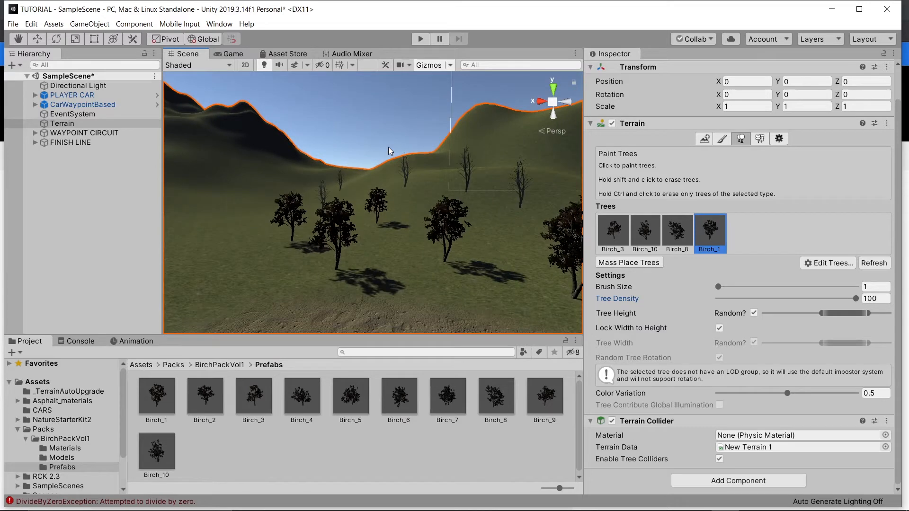
scroll(388, 146, "up", 15)
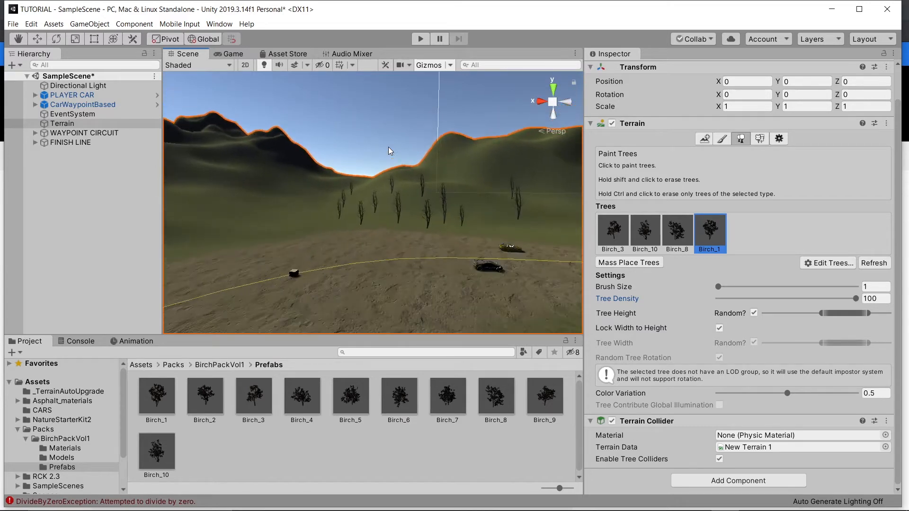
Add more single Birch_1 trees around the existing ones to extend the grove along the grass
right_click_drag(390, 150, 404, 231)
scroll(402, 229, "down", 3)
left_click(411, 199)
left_click(514, 137)
left_click(335, 91)
right_click_drag(303, 82, 317, 143)
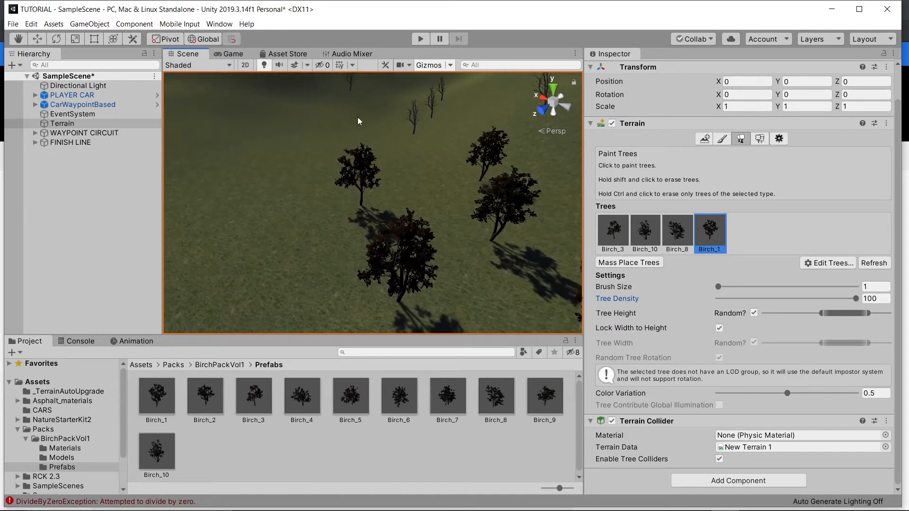
right_click_drag(368, 105, 290, 106)
left_click(320, 230)
right_click_drag(365, 171, 286, 166)
left_click(298, 141)
left_click(352, 224)
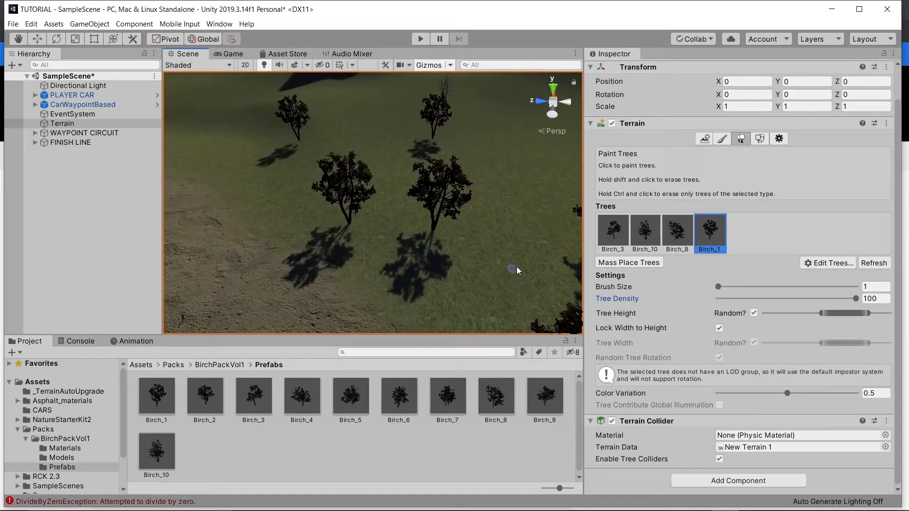
left_click(552, 157)
Place two more Birch_1 trees near the track edge, on the side towards the finish line post
right_click_drag(396, 93, 582, 99)
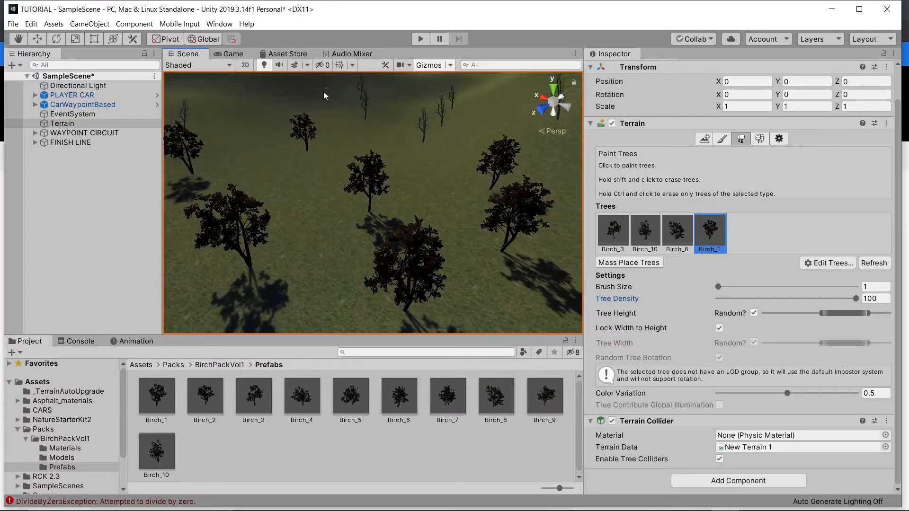
right_click_drag(244, 79, 512, 176)
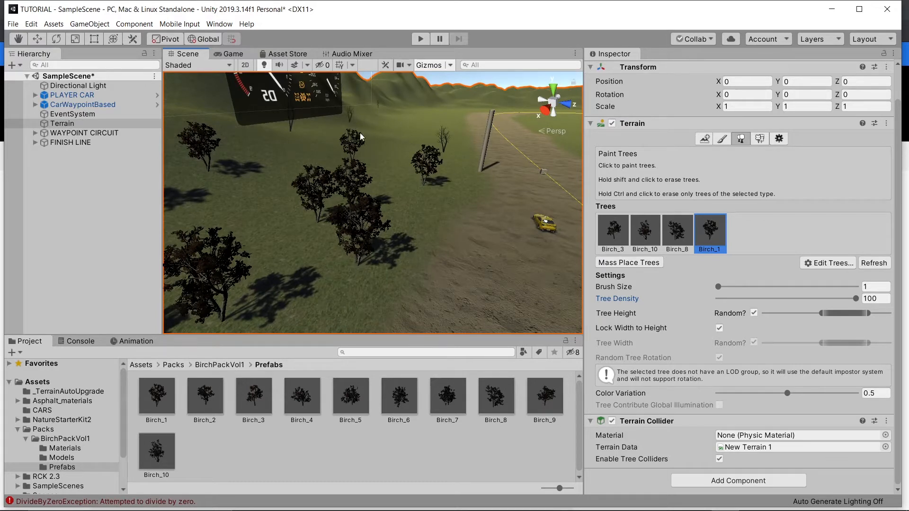
left_click(374, 179)
left_click(416, 195)
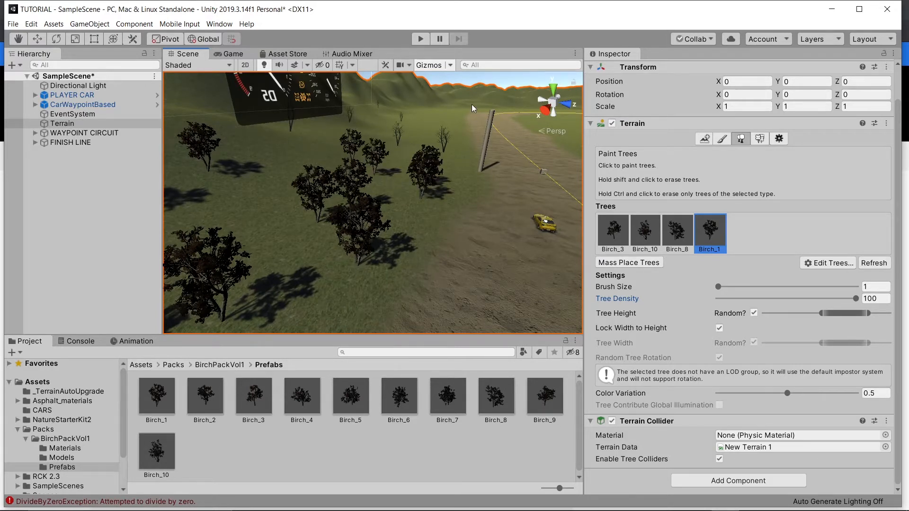
Switch to the Birch_8 tree and place single trees in the gaps between the Birch_1 trees
left_click(672, 236)
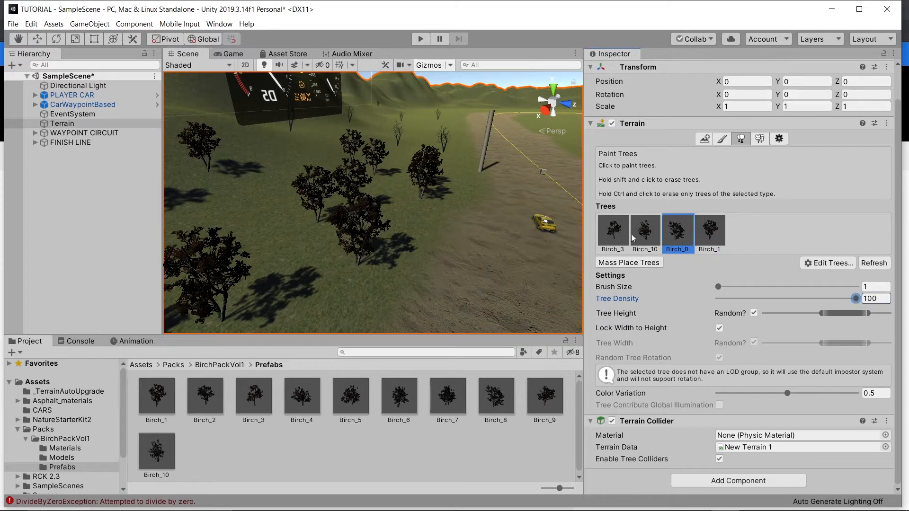
left_click(240, 209)
left_click(293, 158)
left_click(290, 235)
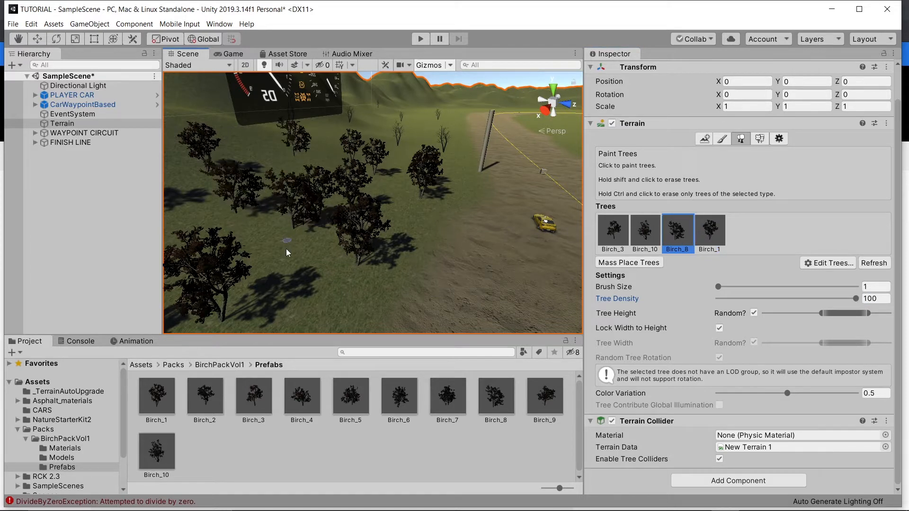
left_click(287, 269)
left_click(401, 187)
left_click(407, 212)
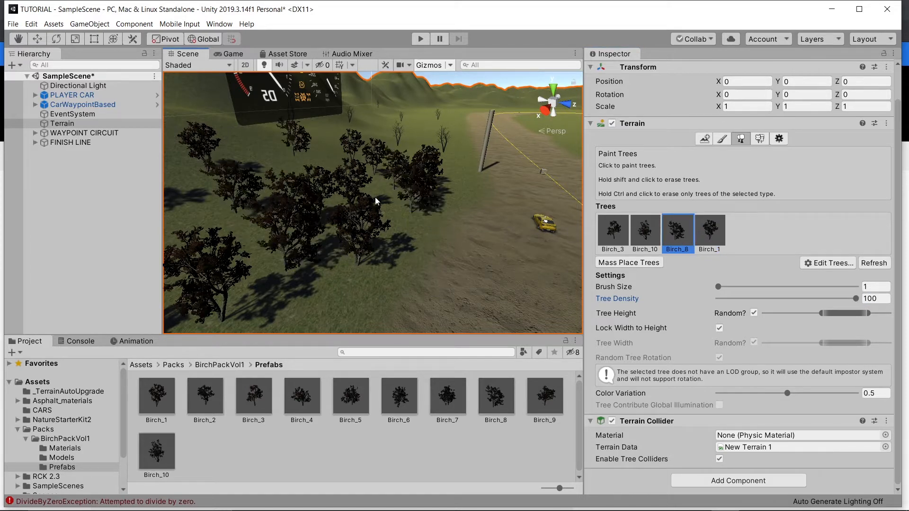
left_click(301, 166)
left_click(273, 160)
left_click(247, 146)
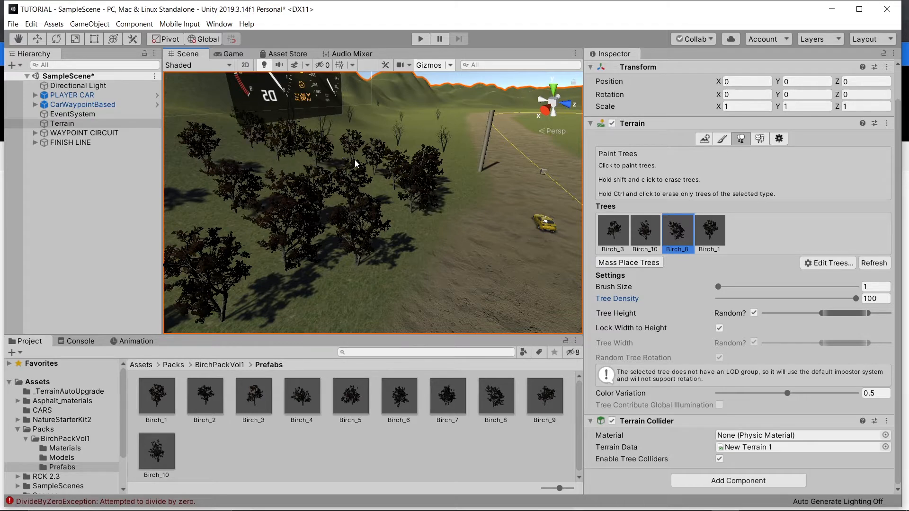
Extend the grove farther along the trackside slope with more single trees, including Birch_3 and Birch_10
right_click_drag(343, 160, 300, 163)
left_click(329, 136)
left_click(310, 163)
left_click(246, 156)
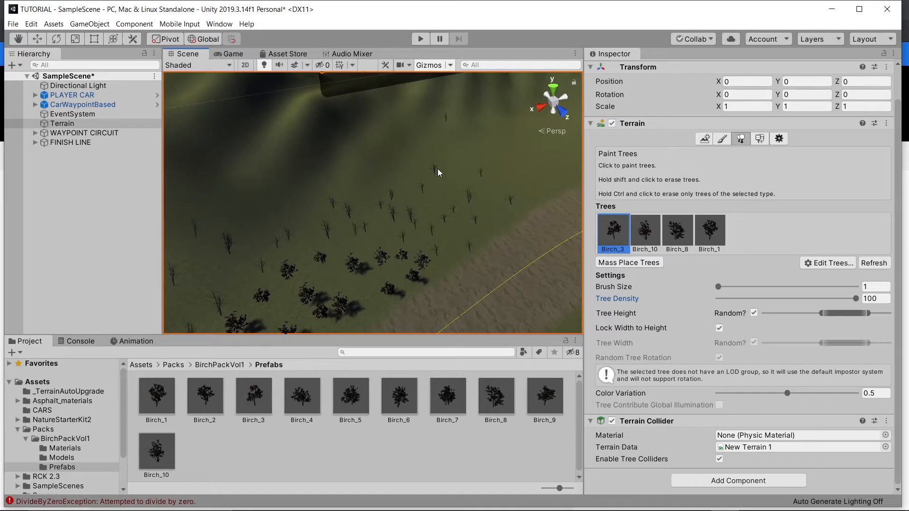
left_click(535, 171)
left_click(647, 223)
left_click(526, 171)
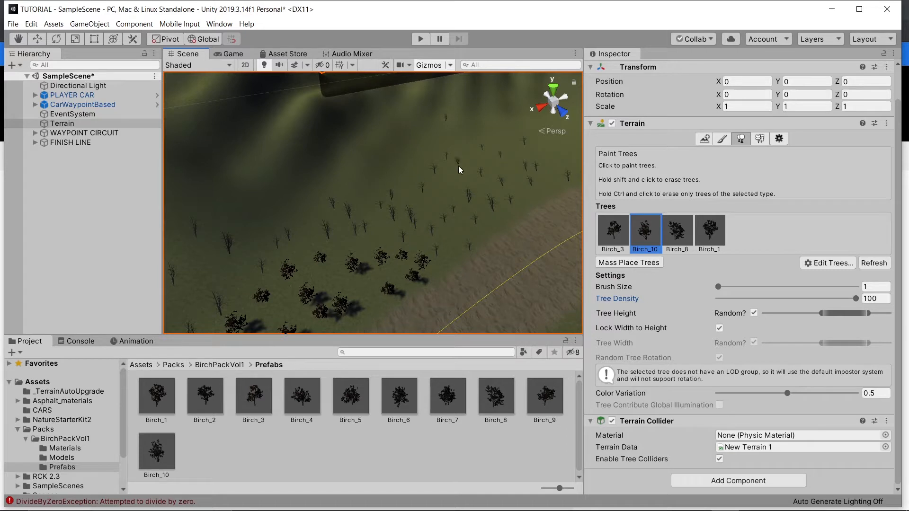
Inspect the planted tree line along the track from around the waypoint car
right_click_drag(462, 180, 529, 167)
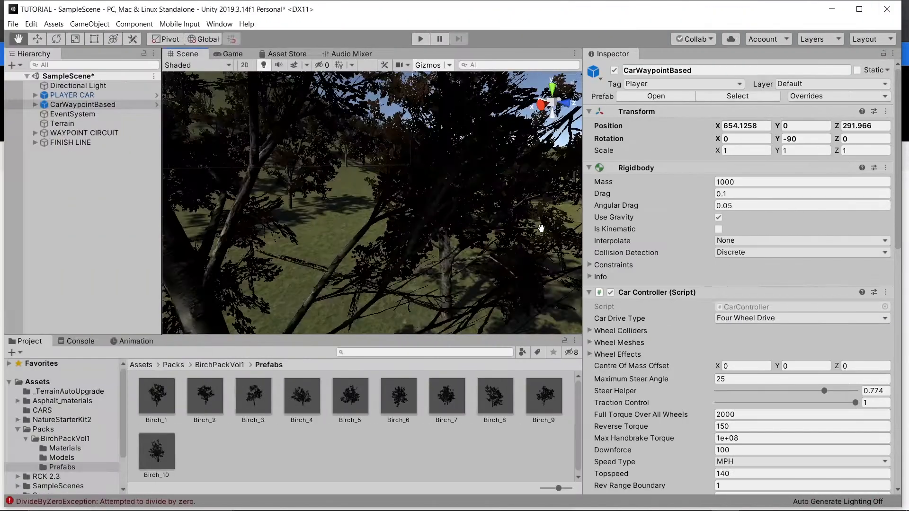
scroll(512, 227, "down", 3)
middle_click_drag(541, 228, 419, 225)
scroll(419, 224, "up", 1)
right_click_drag(419, 225, 481, 217)
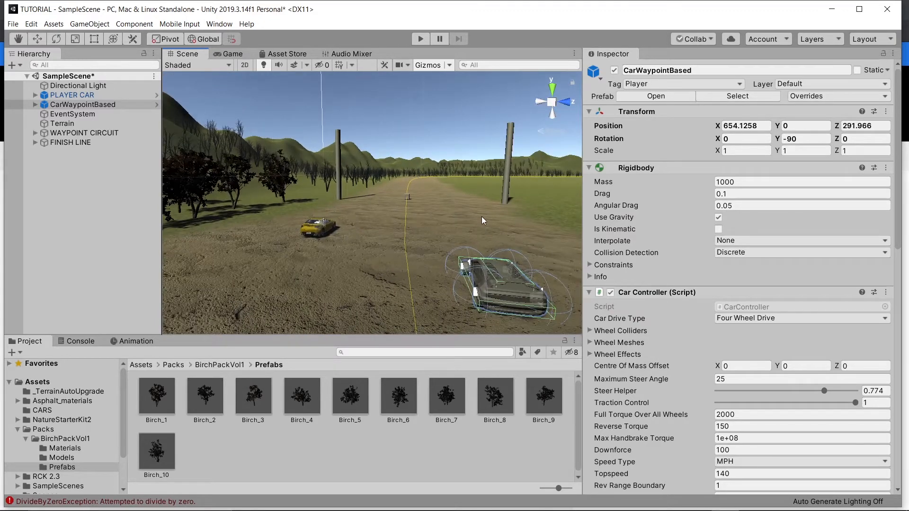
right_click_drag(480, 217, 244, 202)
right_click_drag(320, 163, 313, 179)
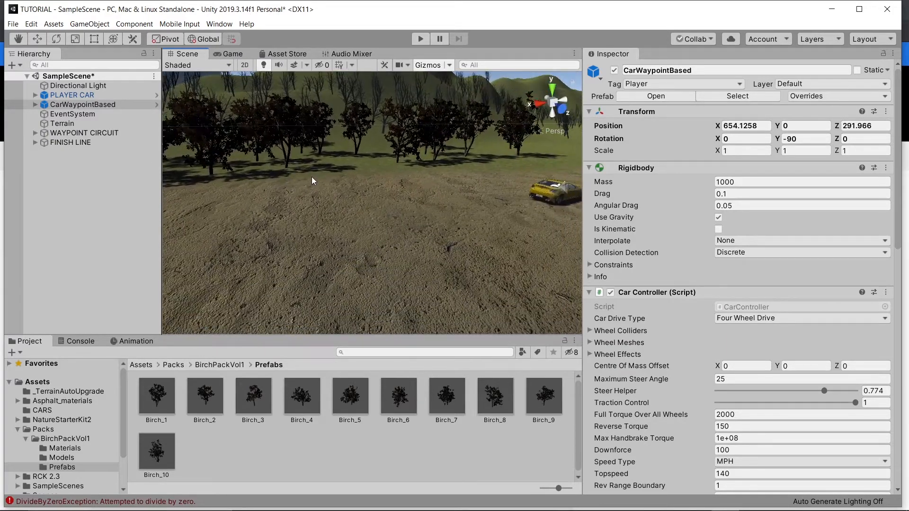
Select the terrain, open its terrain settings and set the tree Fade Length to 0, checking the trees from near and far
left_click(453, 217)
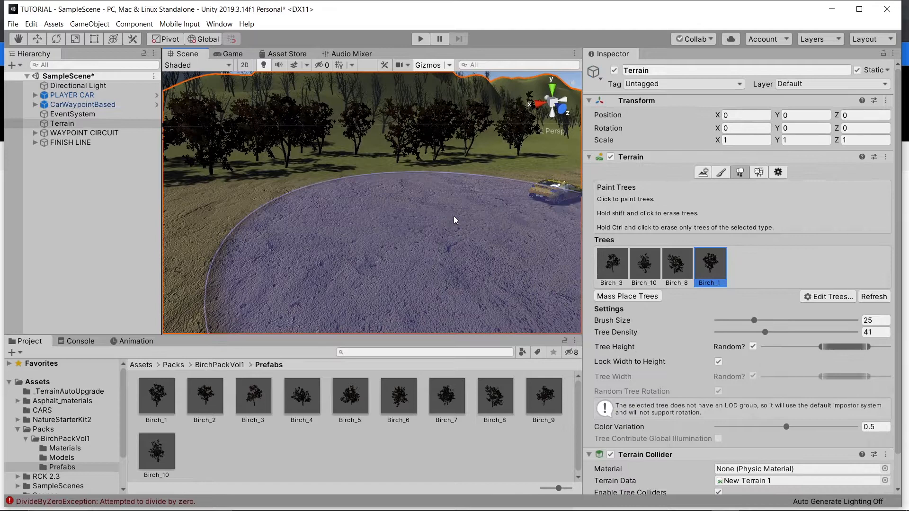
left_click(772, 174)
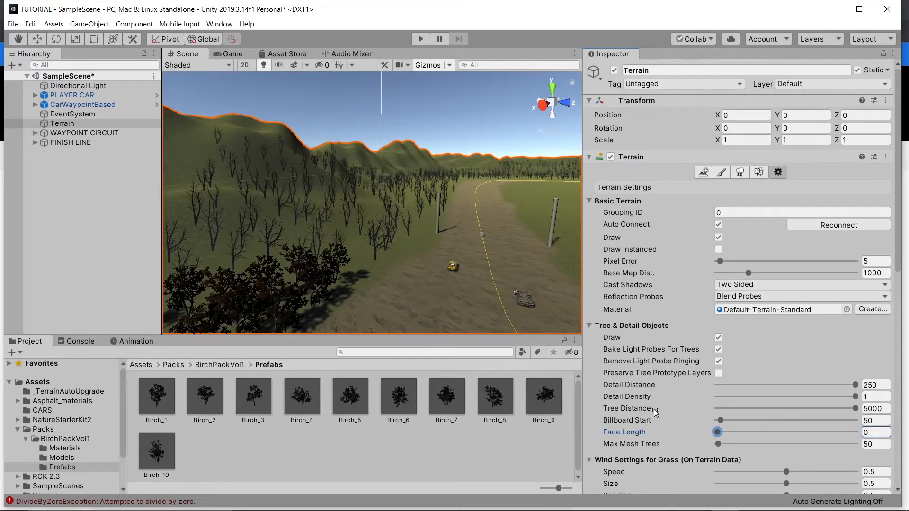
scroll(369, 303, "up", 5)
middle_click_drag(355, 269, 309, 246)
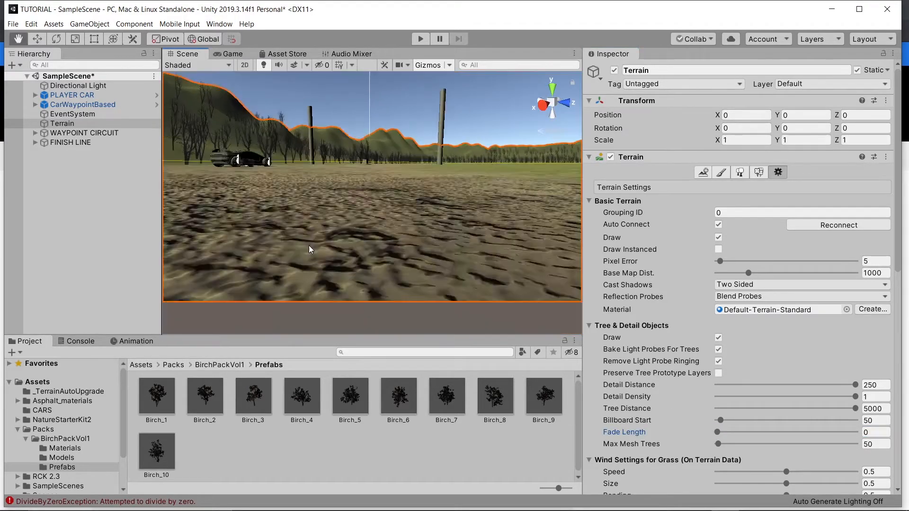
scroll(310, 249, "down", 5)
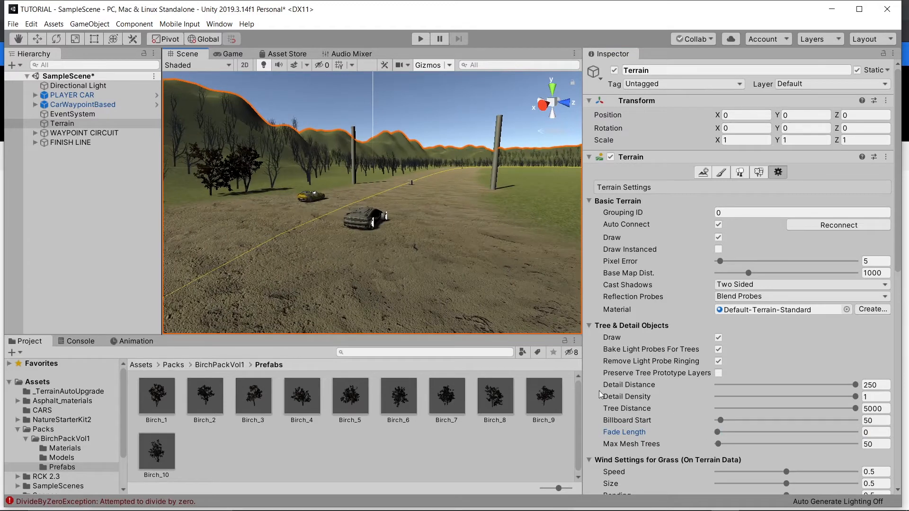
Set the terrain's tree Fade Length to 200, Max Mesh Trees to 7975 and Billboard Start to 76, checking the trees beside the track
left_click_drag(717, 432, 855, 432)
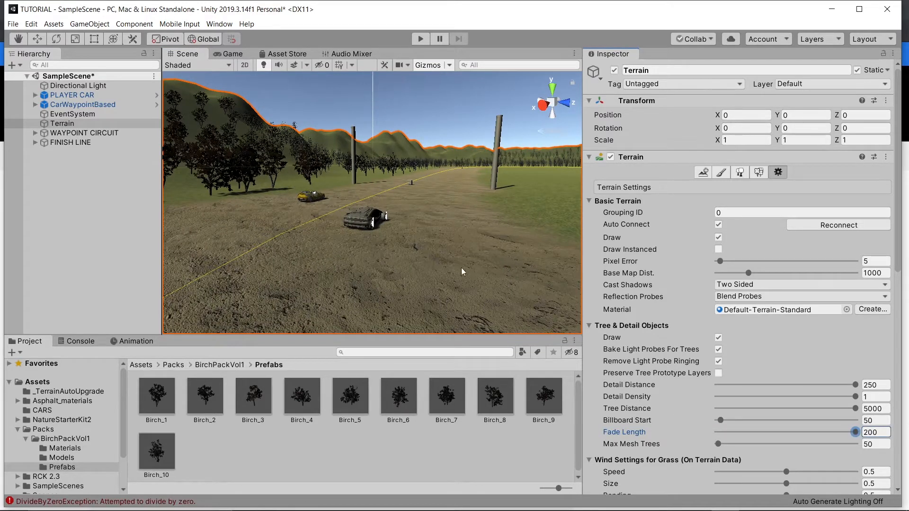
scroll(284, 224, "up", 8)
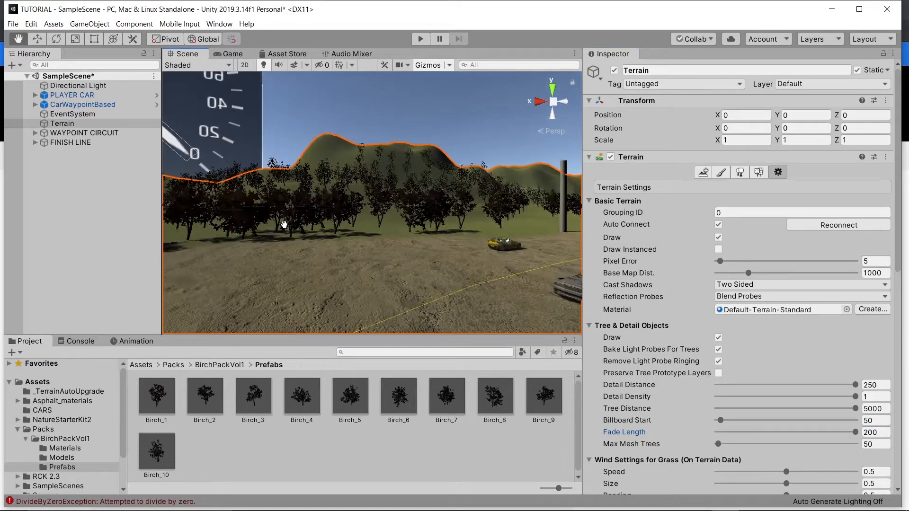
scroll(284, 225, "up", 1)
right_click_drag(285, 226, 460, 245)
left_click_drag(460, 245, 483, 247)
right_click_drag(483, 248, 459, 236)
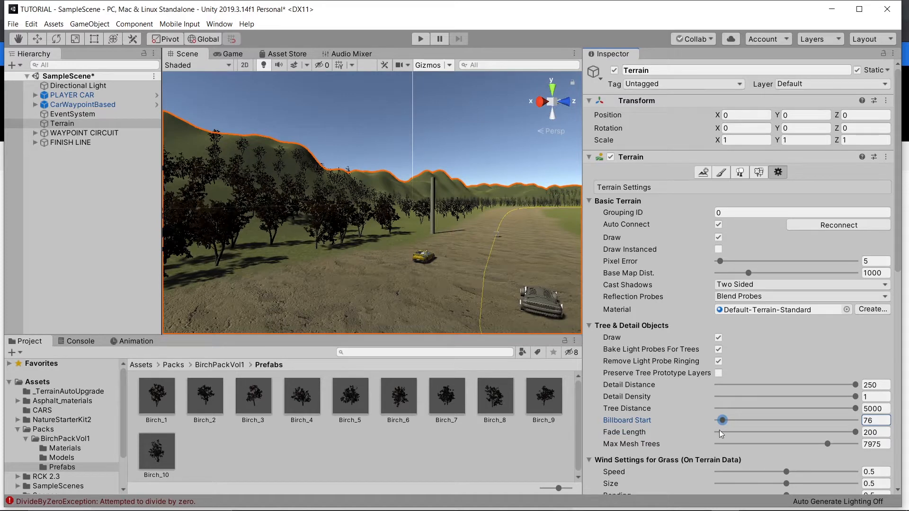
scroll(719, 430, "down", 5)
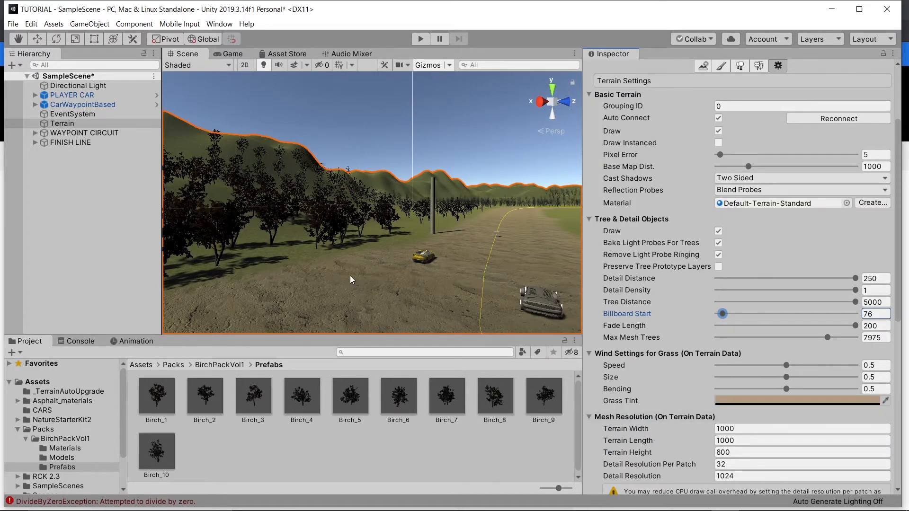
Play-test the scene by driving the yellow car past the trees in the chase camera view, and end the test
right_click_drag(336, 267, 445, 259)
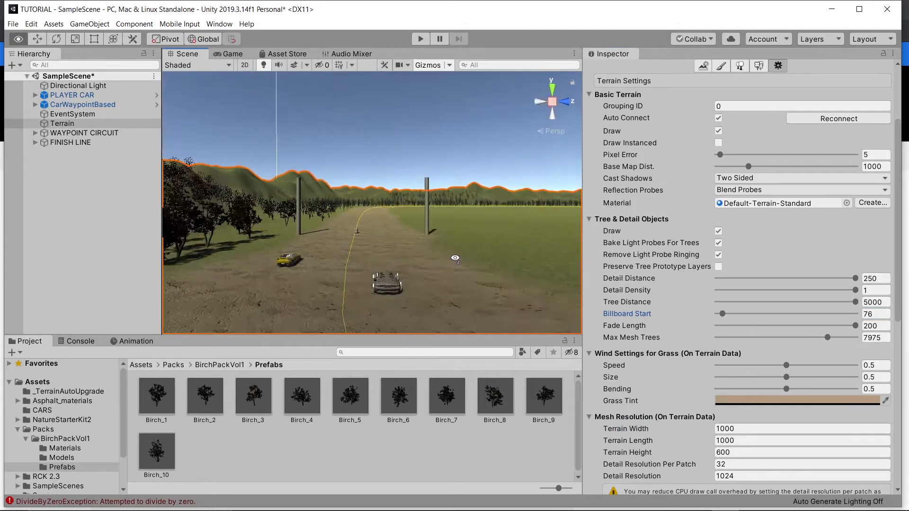
middle_click_drag(441, 259, 421, 260)
right_click_drag(421, 261, 372, 238)
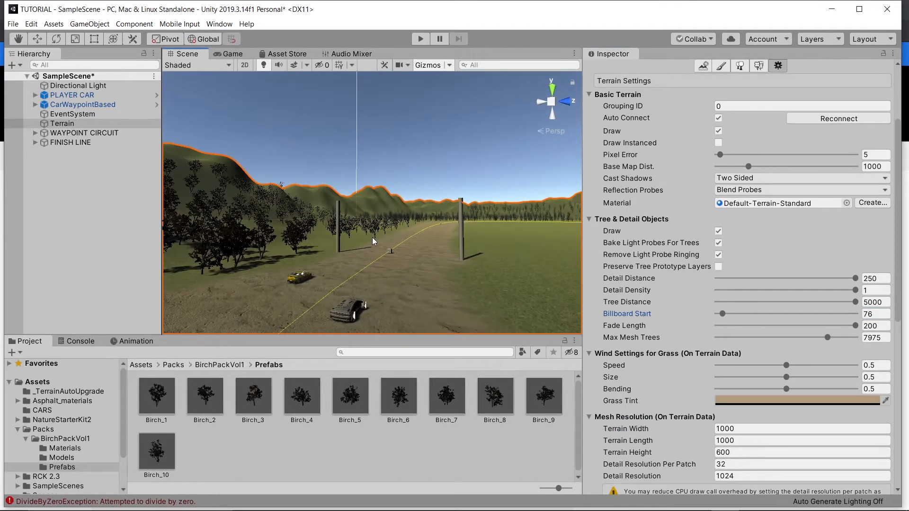
right_click_drag(372, 237, 294, 142)
left_click(421, 39)
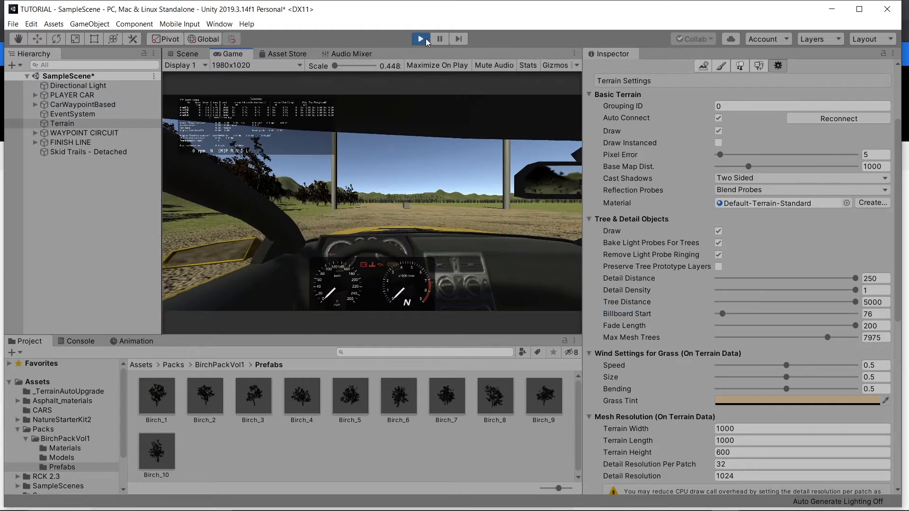
key("c")
key("c")
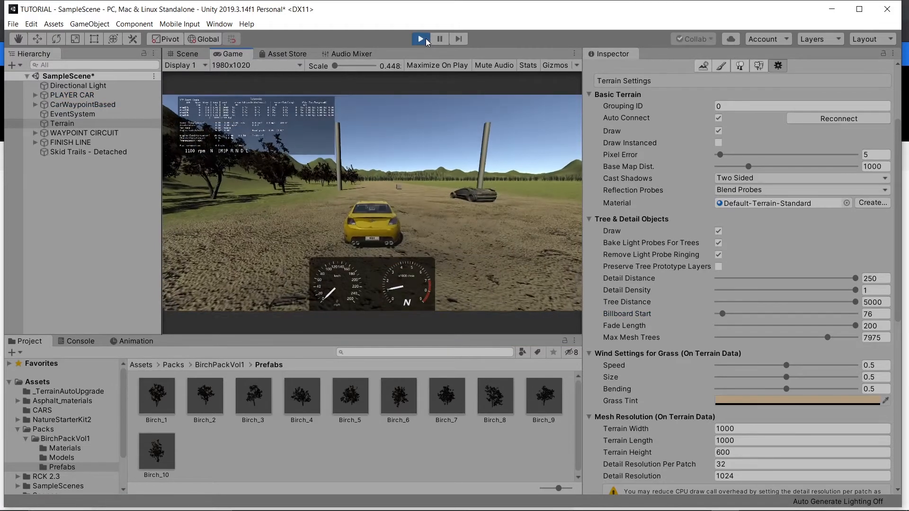
key("w")
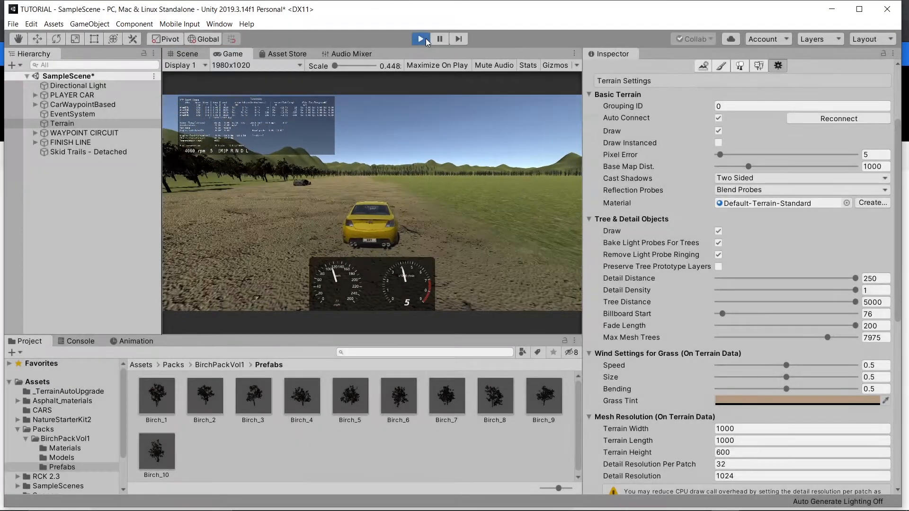
left_click(421, 39)
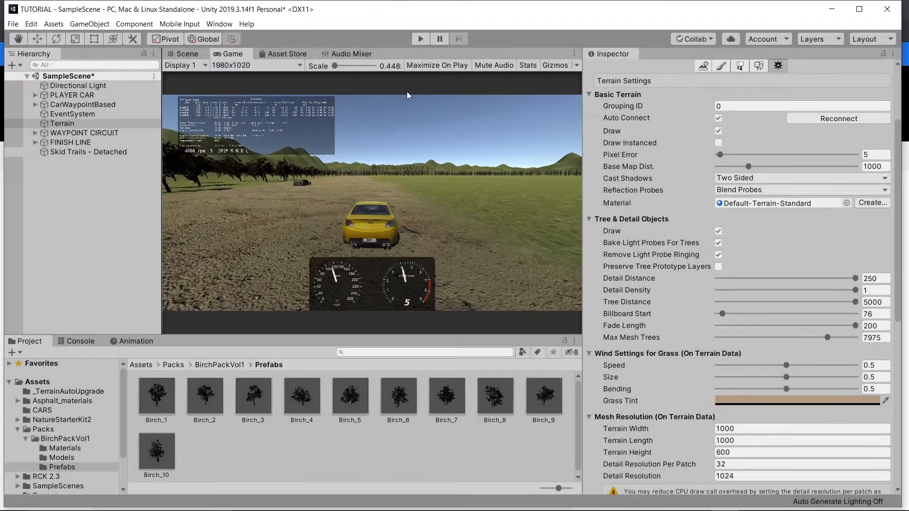
Activate tree painting on the terrain above the infield and set the brush size to 119, widening the terrain settings area
middle_click_drag(332, 215, 337, 303)
right_click_drag(415, 266, 370, 256)
middle_click_drag(372, 258, 331, 243)
right_click_drag(332, 244, 356, 293)
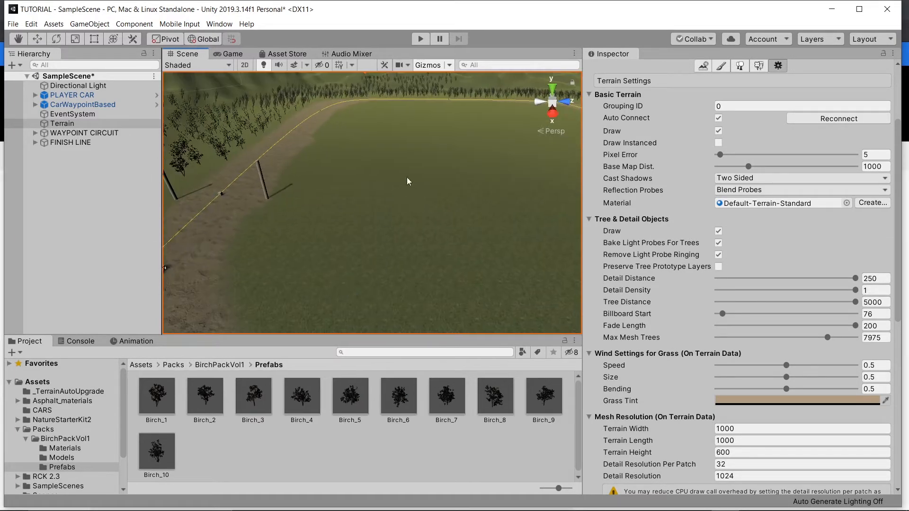
scroll(447, 239, "up", 8)
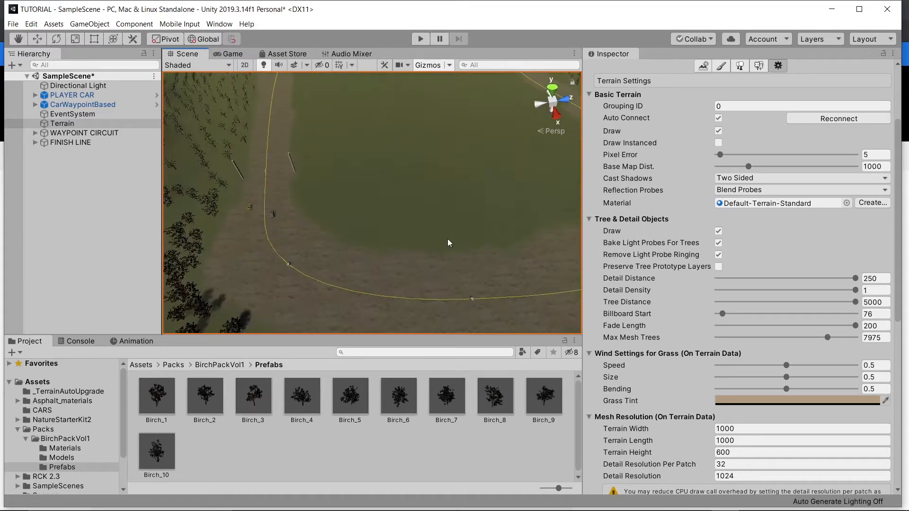
right_click_drag(447, 228, 422, 178)
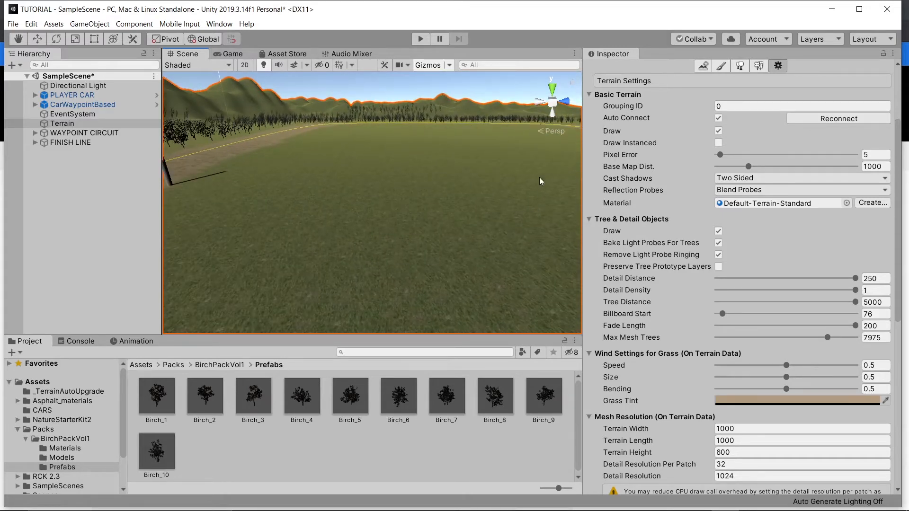
left_click(720, 66)
mouse_move(488, 305)
right_mouse_down()
mouse_move(433, 268)
mouse_move(418, 245)
right_mouse_up()
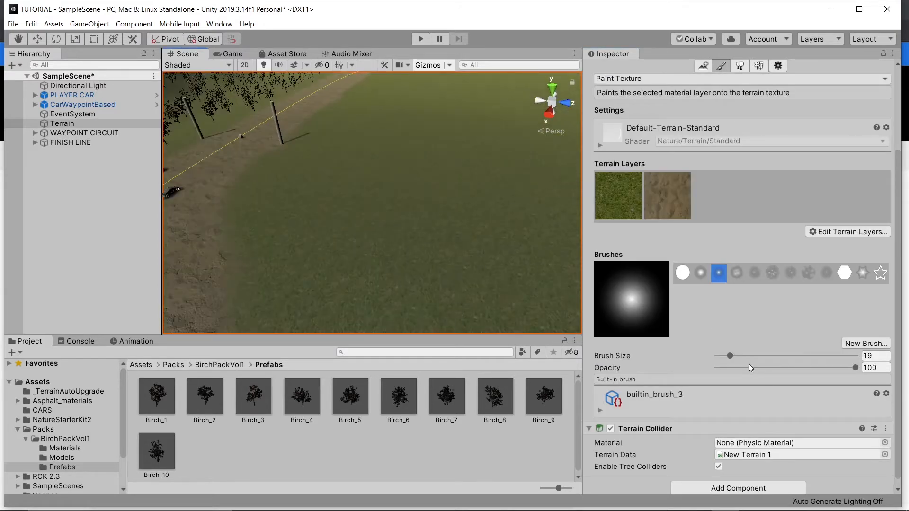
left_click(740, 68)
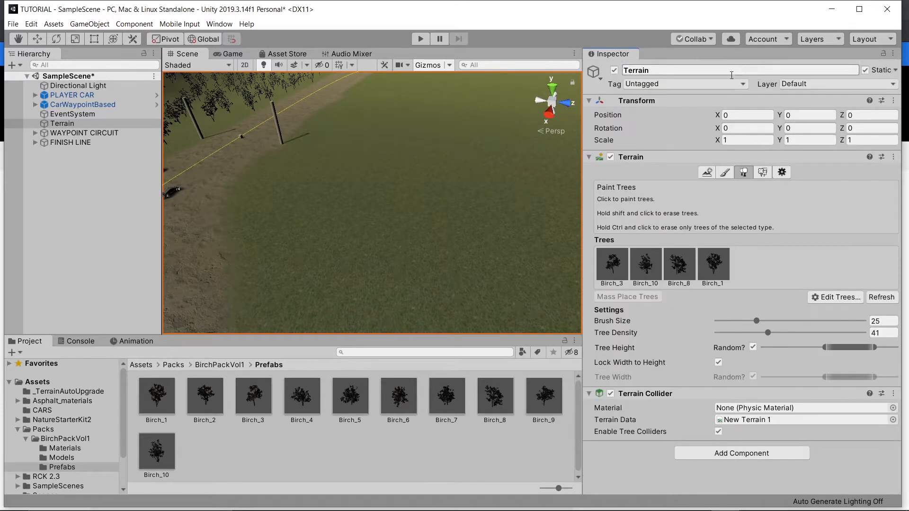
left_click_drag(582, 163, 695, 166)
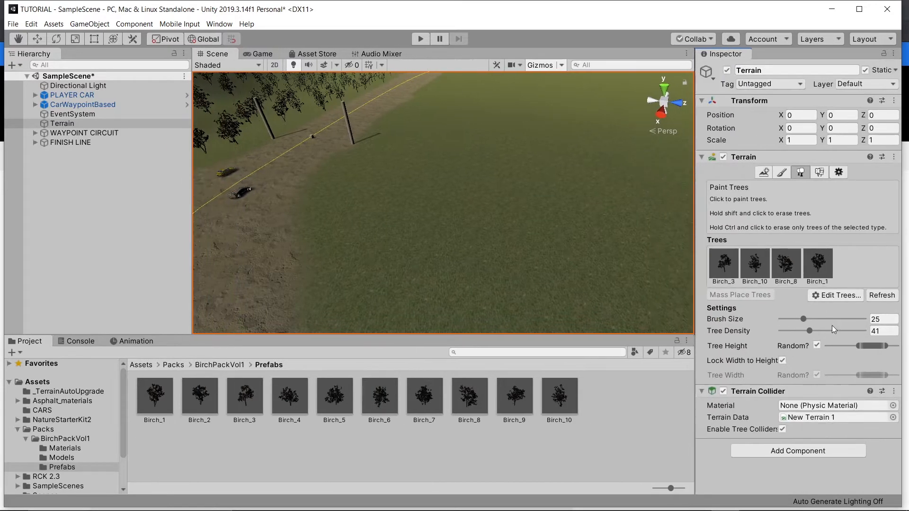
left_click_drag(813, 320, 822, 319)
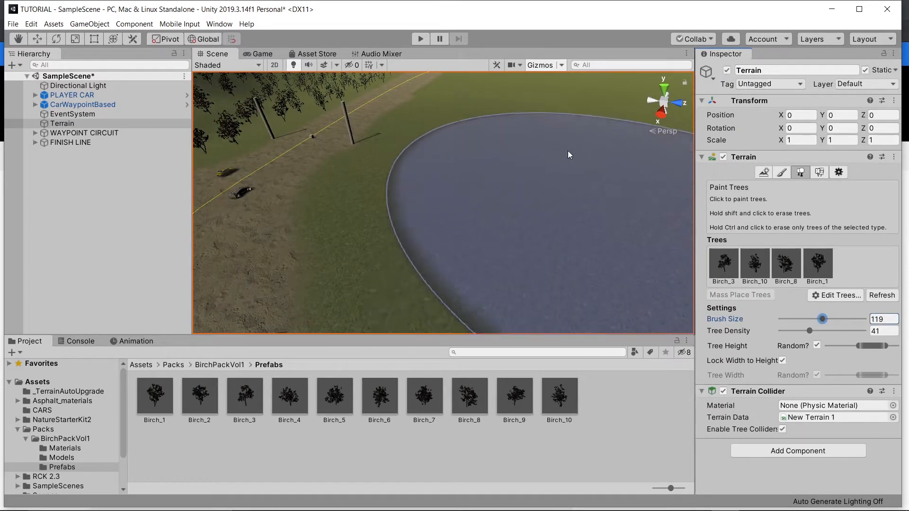
Paint Birch_1 trees across the whole grass infield inside the circuit at tree density 41
scroll(565, 150, "down", 2)
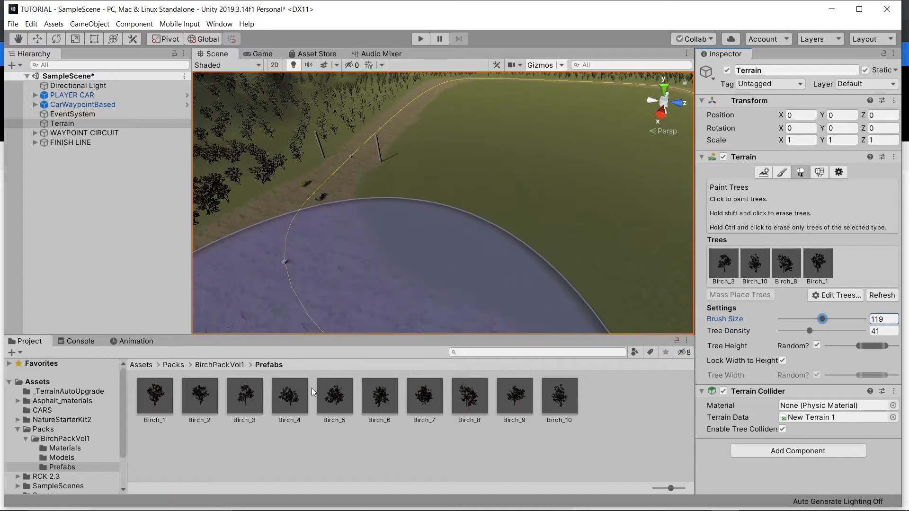
left_click(817, 262)
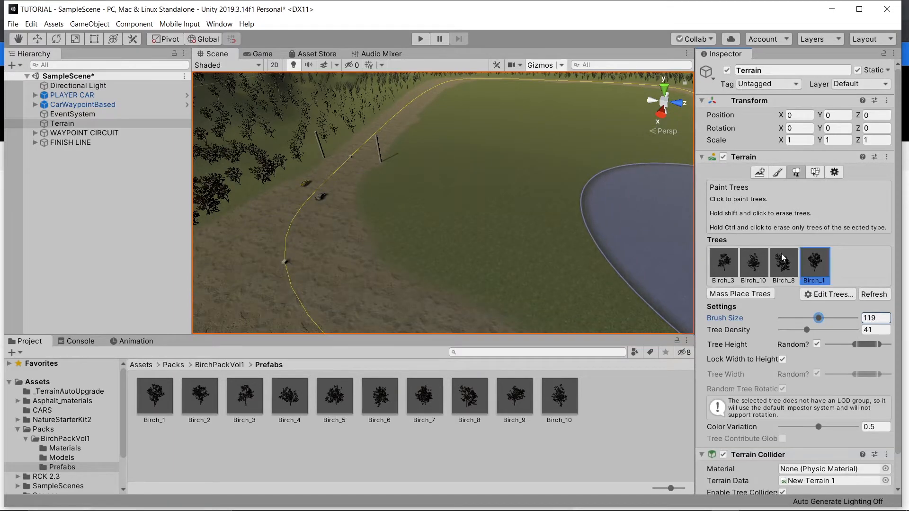
mouse_move(483, 154)
left_mouse_down("alt")
mouse_move(512, 132)
mouse_move(425, 154)
mouse_move(516, 141)
mouse_move(490, 113)
left_mouse_up("alt")
scroll(491, 113, "down", 5)
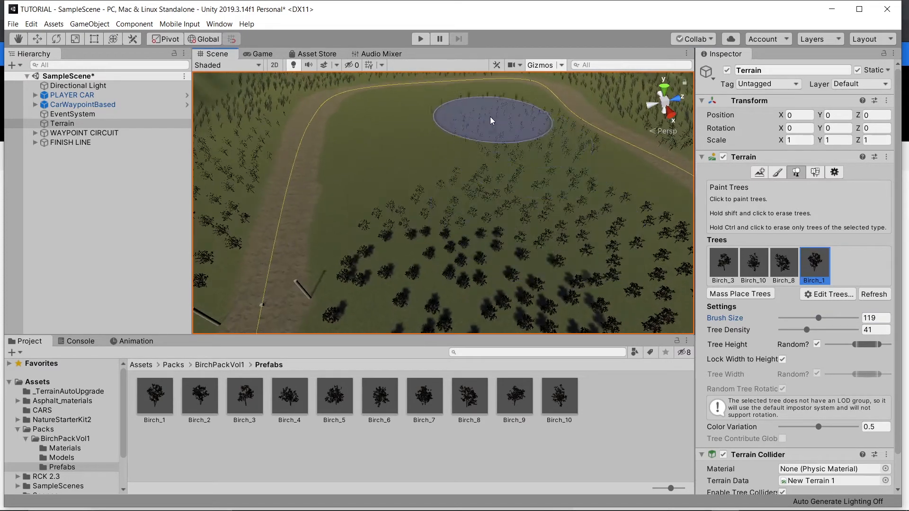
mouse_move(438, 129)
left_mouse_down()
mouse_move(406, 178)
mouse_move(408, 119)
left_mouse_up()
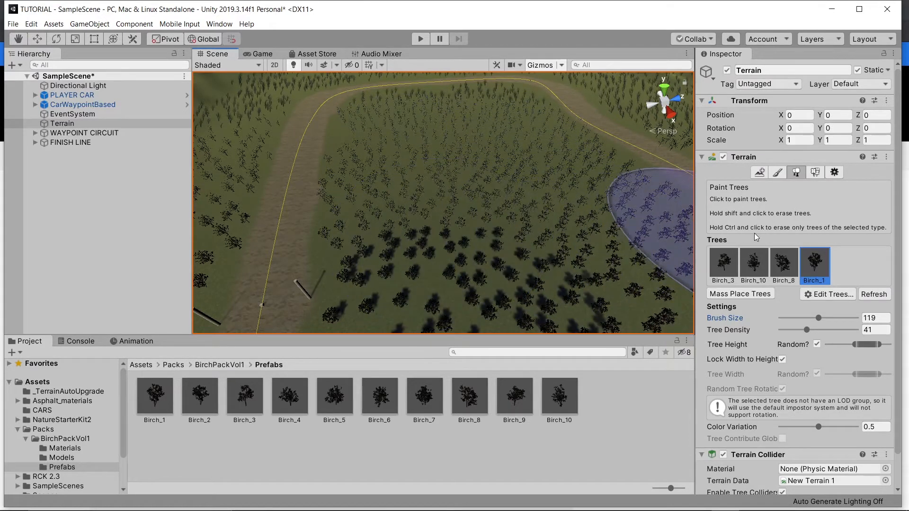
Thicken the infield forest with Birch_8 and Birch_10 trees, raising the tree density to 61
left_click(783, 262)
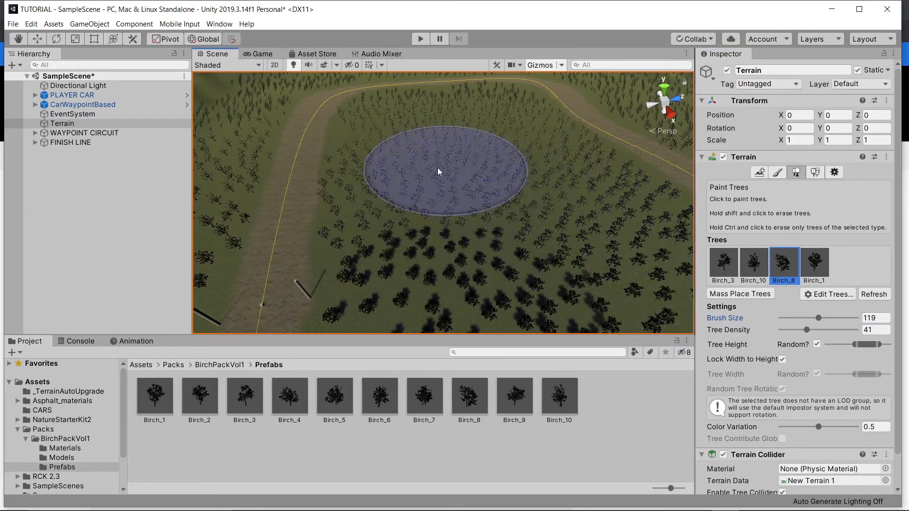
left_click(823, 330)
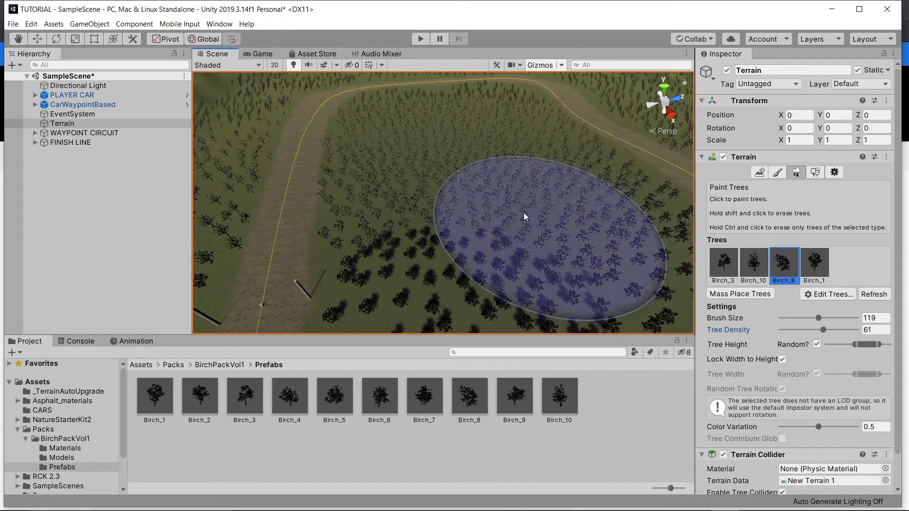
double_click(757, 274)
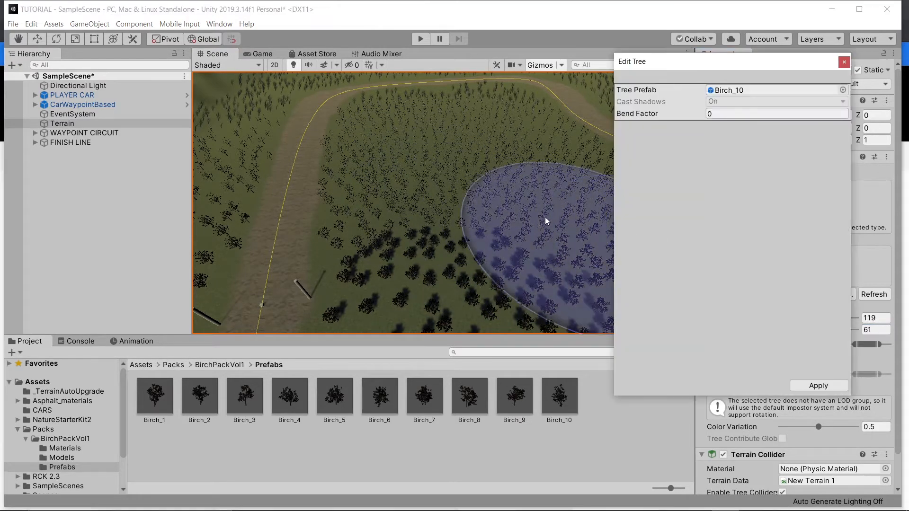
left_click(844, 63)
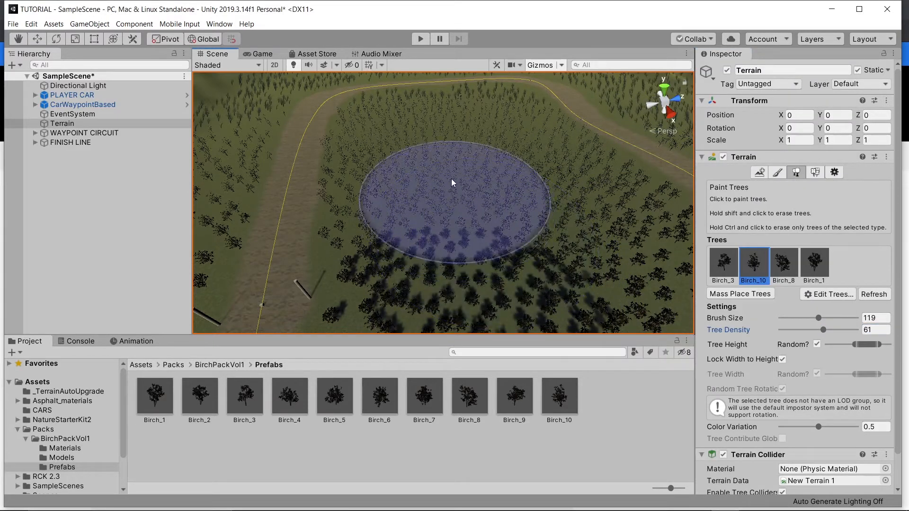
Add Birch_3 trees across the infield with the same large brush
left_click(717, 260)
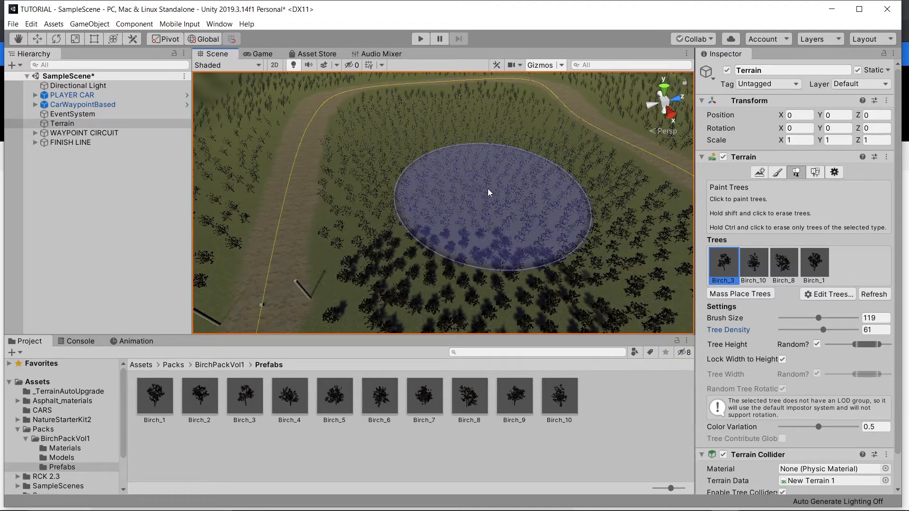
scroll(592, 222, "down", 3)
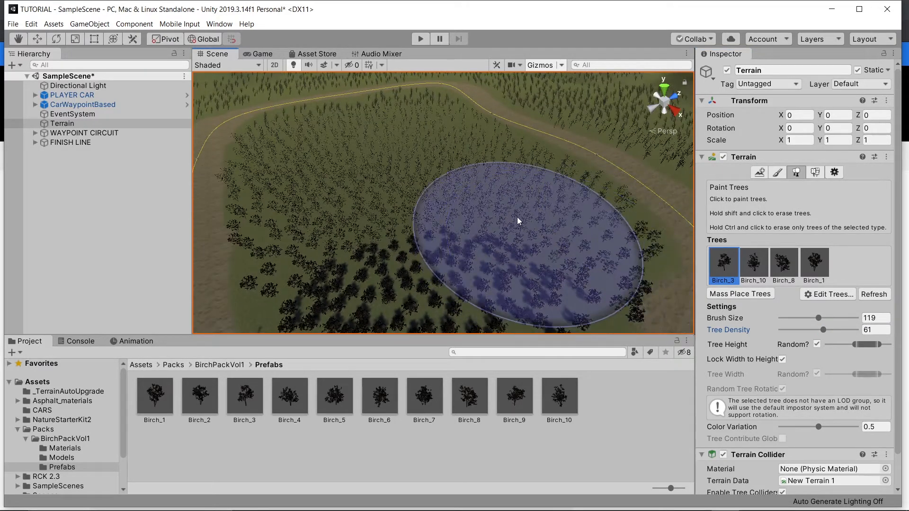
left_click(517, 217)
left_click(518, 215)
left_click(517, 215)
left_click(518, 215)
Paint more Birch_3 trees along the infield edge facing the cars at the start
right_click_drag(497, 209, 408, 189)
mouse_move(428, 194)
middle_mouse_down()
mouse_move(511, 150)
mouse_move(466, 90)
mouse_move(442, 75)
middle_mouse_up()
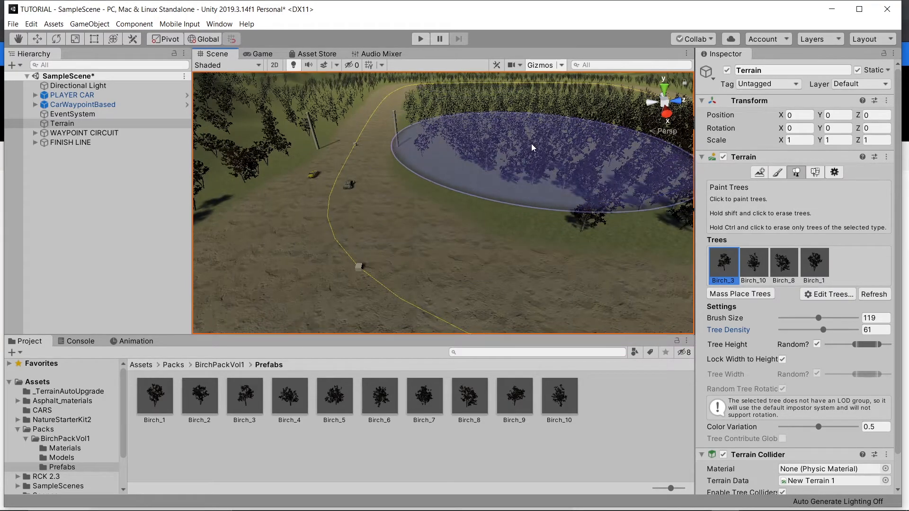
left_click(546, 146)
left_click(546, 147)
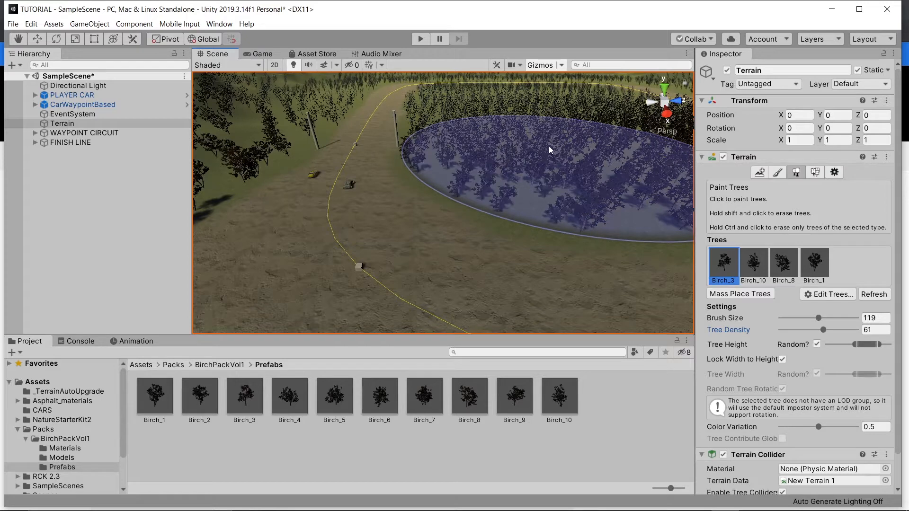
left_click(547, 146)
Switch the terrain to texture painting and inspect the forest edges along the track and around the cars
right_click_drag(549, 145, 609, 135)
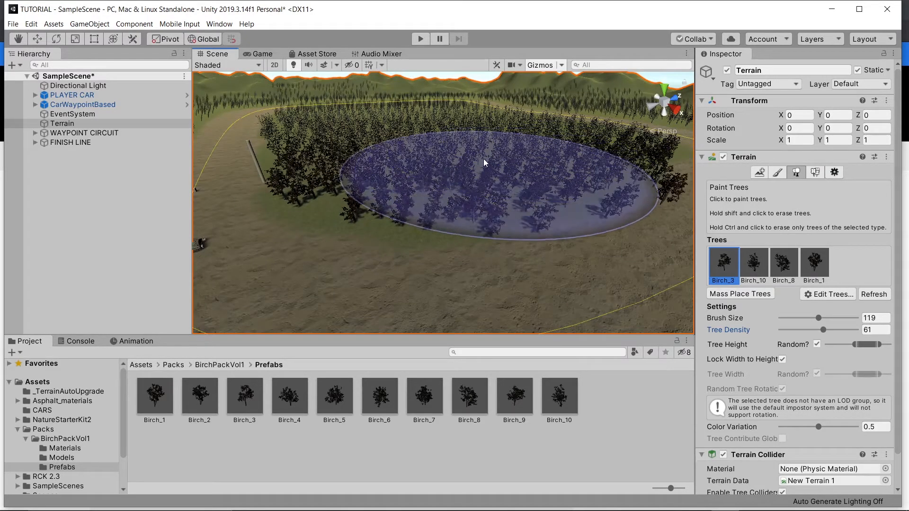
right_click_drag(483, 156, 558, 154)
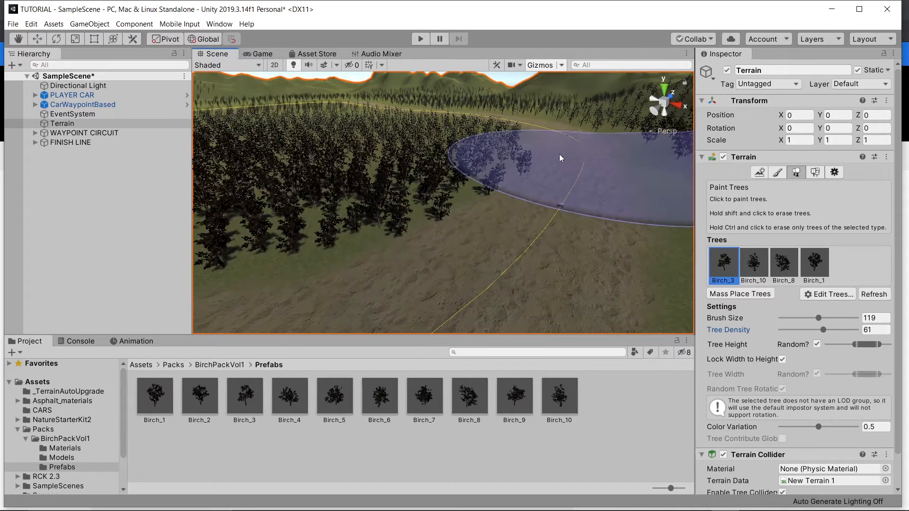
left_click(776, 172)
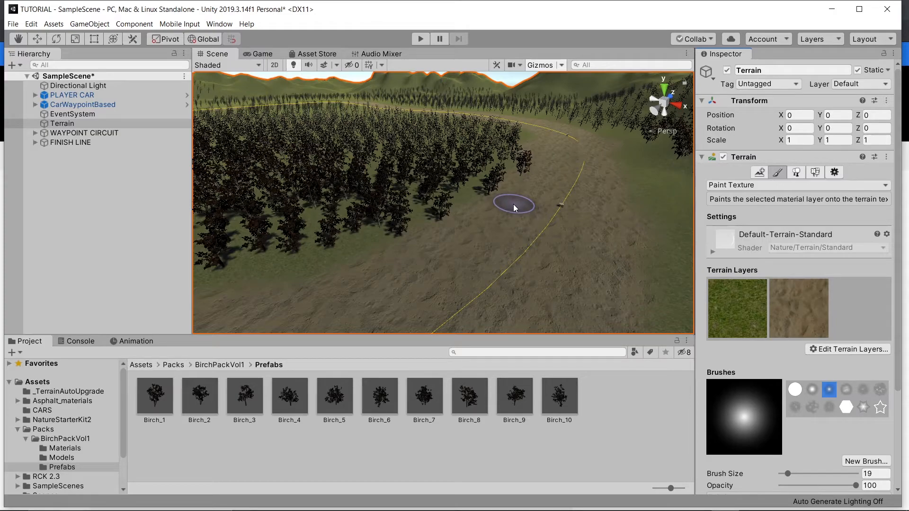
right_click_drag(410, 198, 314, 209)
mouse_move(370, 201)
right_mouse_down()
mouse_move(532, 230)
mouse_move(331, 107)
mouse_move(337, 127)
mouse_move(389, 139)
mouse_move(501, 144)
mouse_move(577, 124)
mouse_move(402, 115)
mouse_move(353, 127)
mouse_move(330, 165)
mouse_move(283, 104)
right_mouse_up()
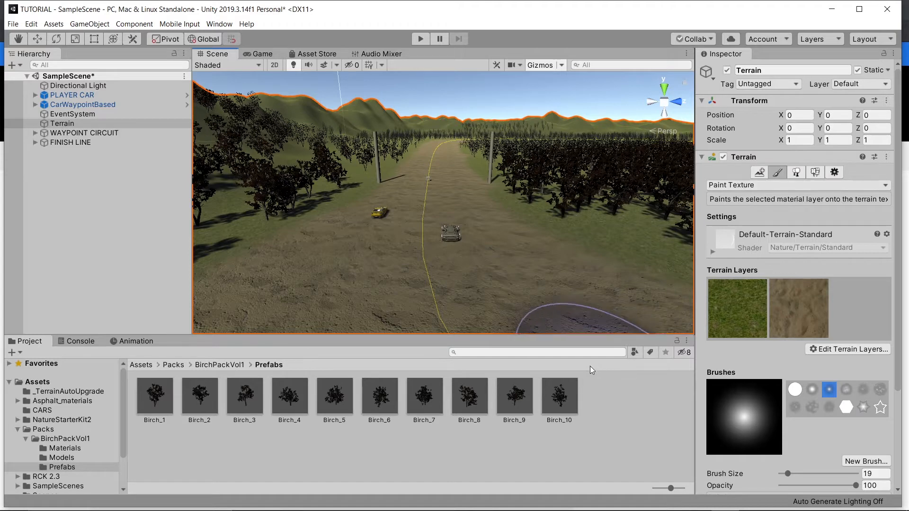
Search the Asset Store and the project's own assets for "grass"
left_click(316, 54)
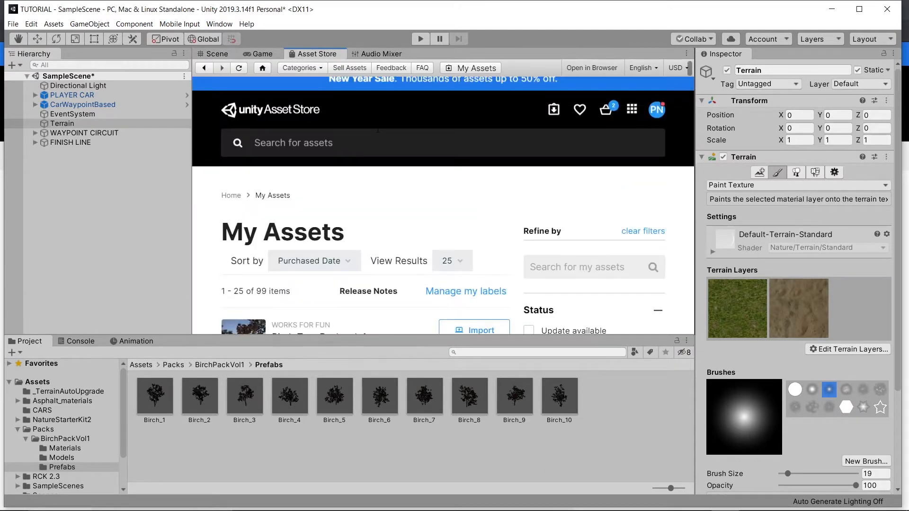
left_click(368, 152)
type("grass")
key("Return")
left_click(510, 352)
type("grass")
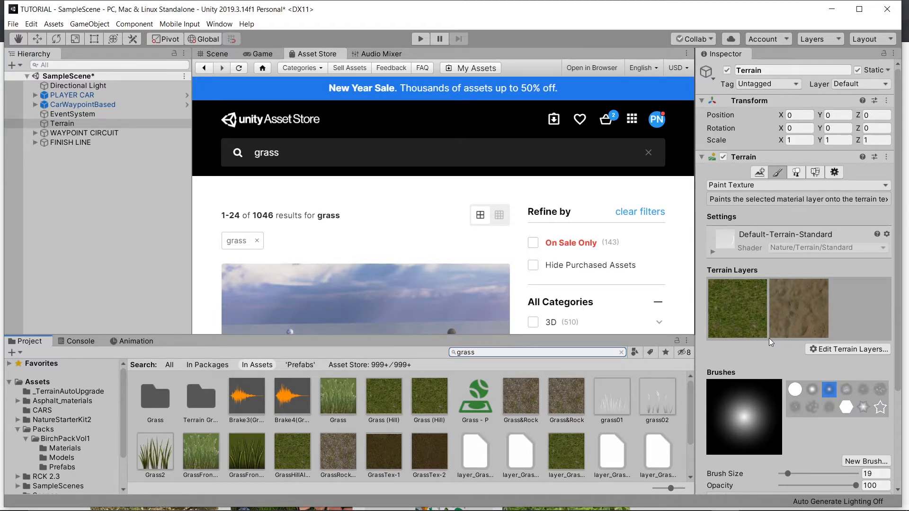
Switch the terrain to detail painting and add Grass2 as a grass texture with the default size settings
left_click(823, 349)
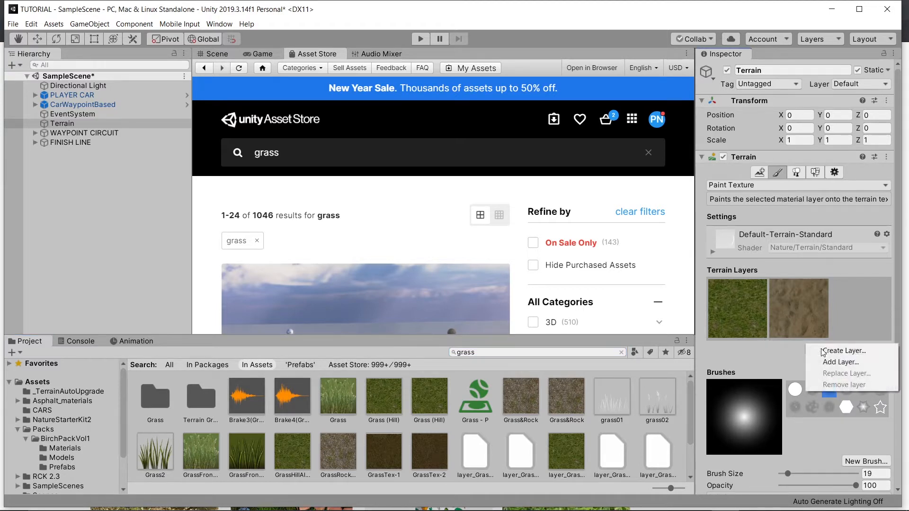
left_click(817, 174)
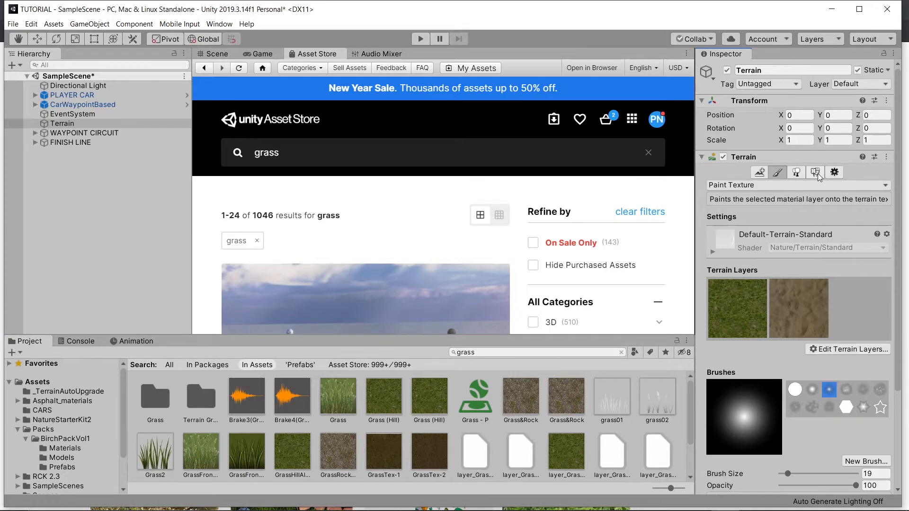
left_click(817, 173)
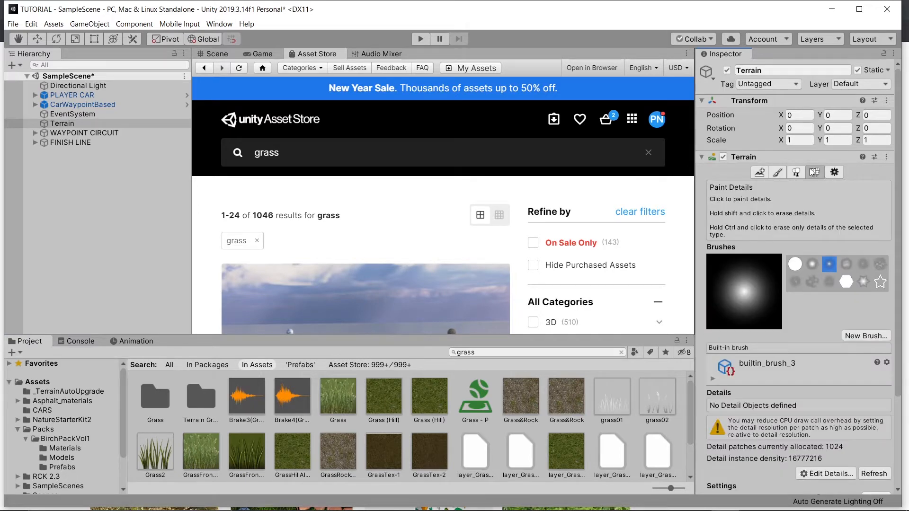
left_click(813, 474)
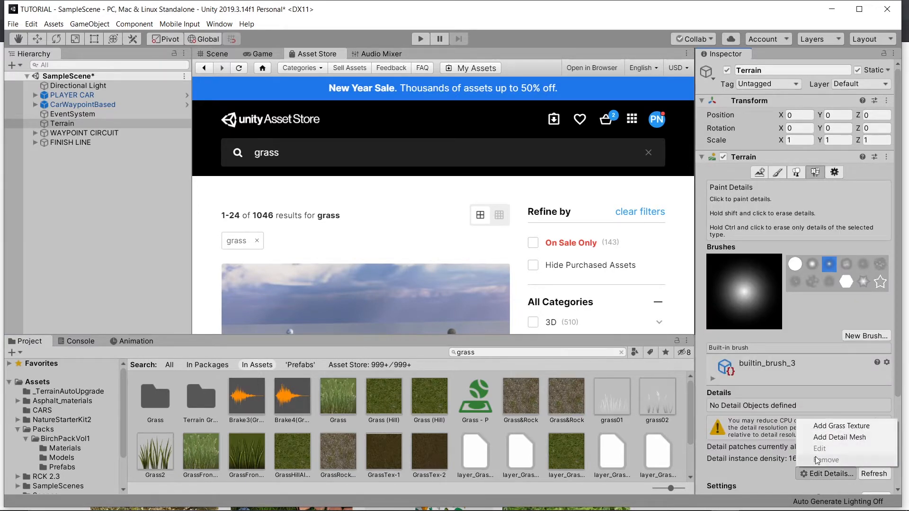
left_click(810, 425)
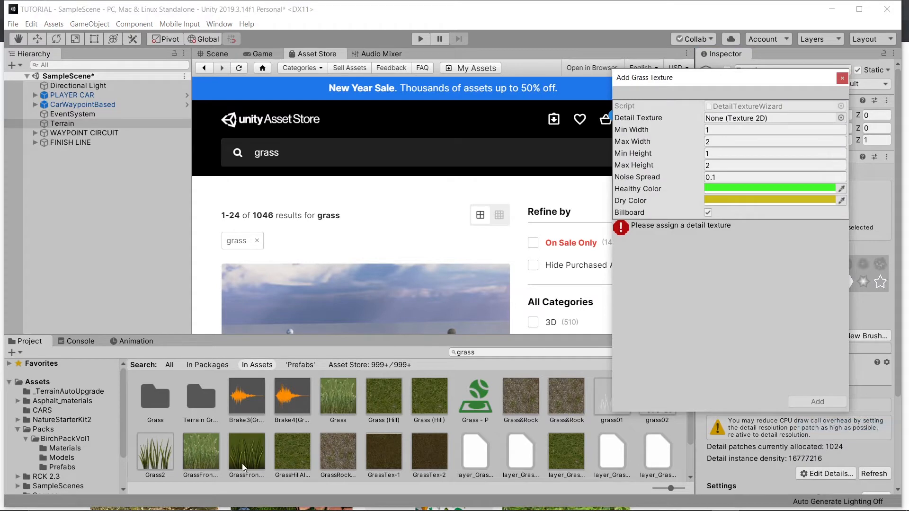
left_click_drag(167, 451, 723, 157)
left_click_drag(738, 126, 742, 120)
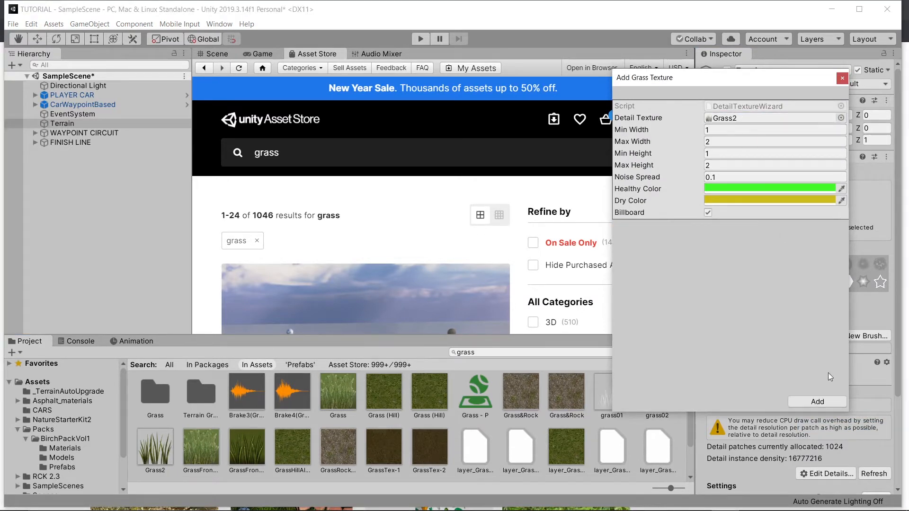
left_click(817, 402)
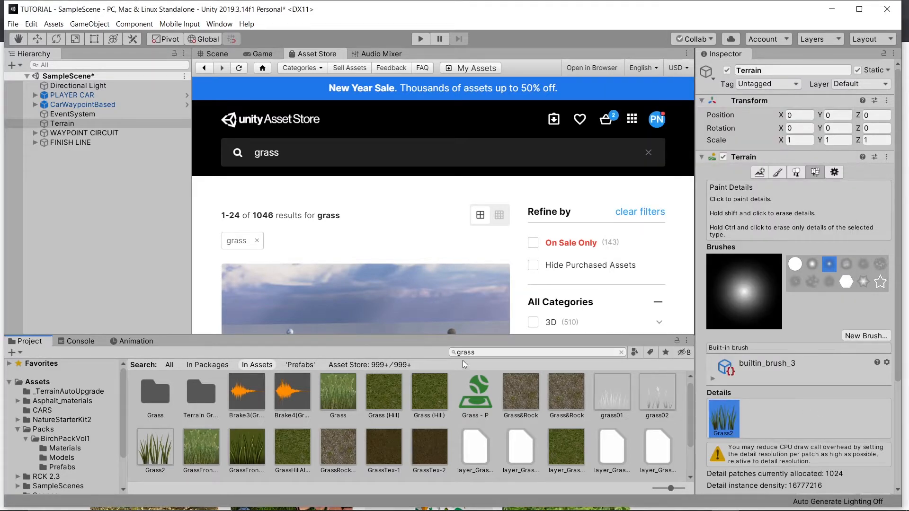
Return to the scene and change the Grass2 detail's dry color to yellow-green 8FC30E
left_click(215, 53)
right_click_drag(276, 142, 354, 195)
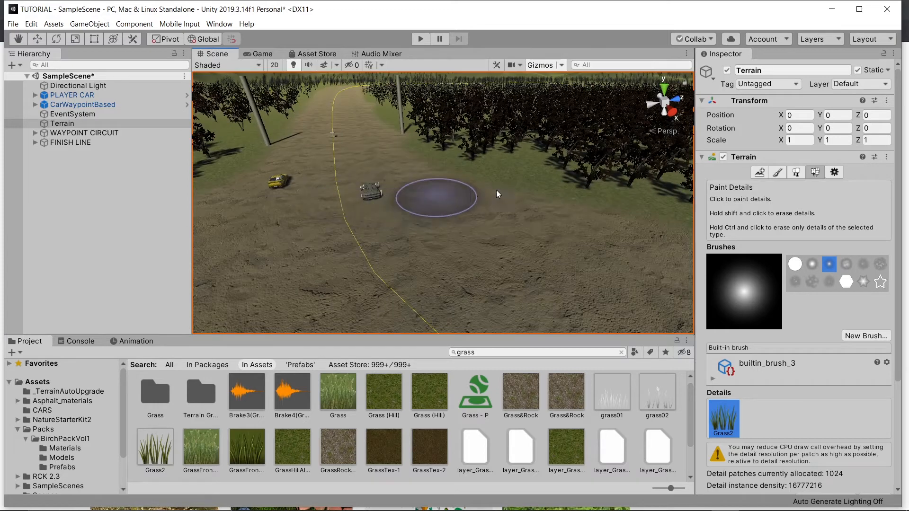
right_click_drag(507, 195, 450, 211)
scroll(775, 417, "down", 5)
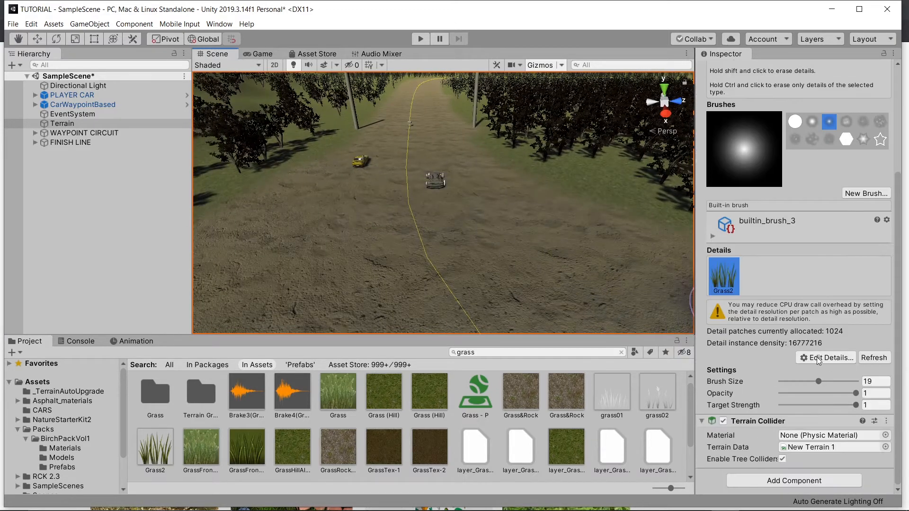
left_click(816, 357)
left_click(826, 382)
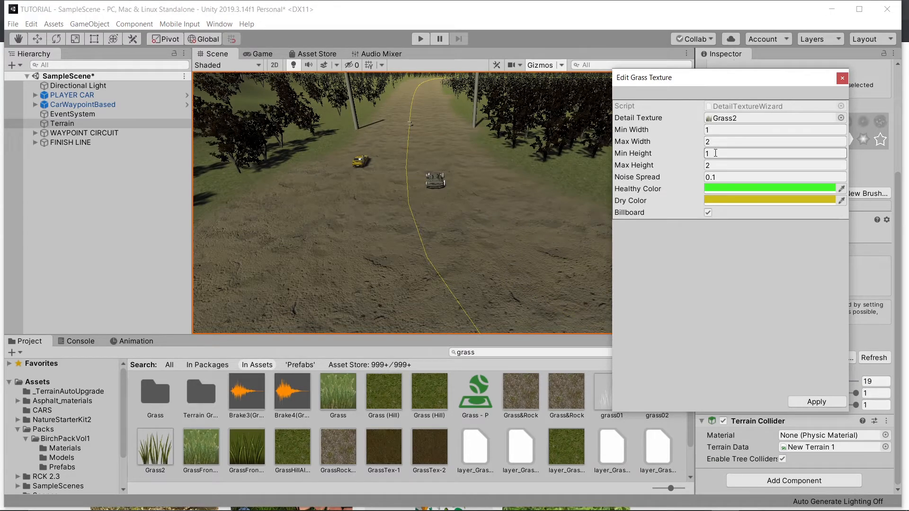
left_click(716, 200)
left_click(641, 215)
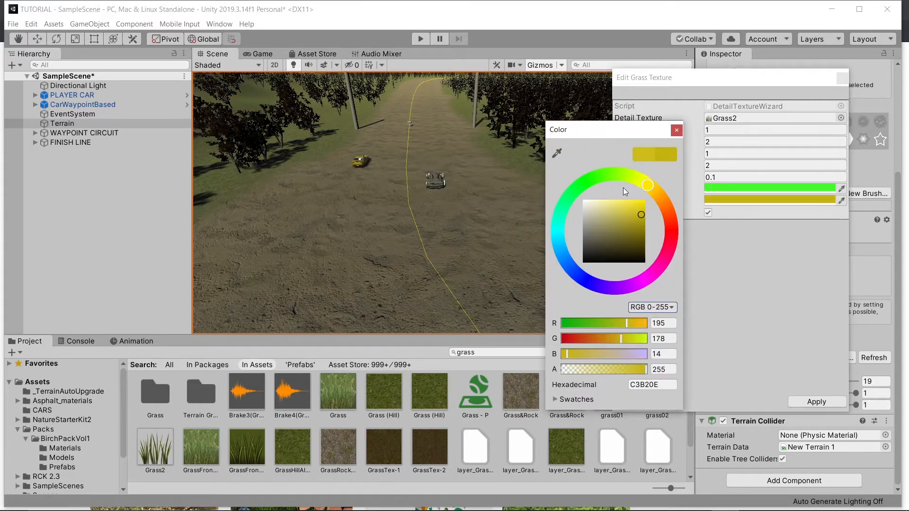
left_click(628, 174)
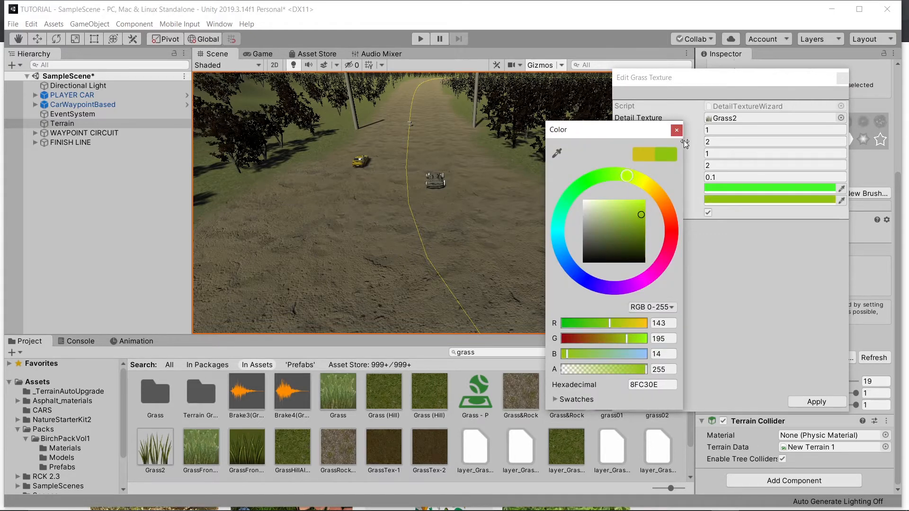
left_click(754, 214)
left_click(817, 401)
Paint dense Grass2 among the trees beside the track near the start, with brush size 19 and opacity 1
right_click_drag(560, 183, 395, 136)
middle_click_drag(395, 136, 421, 237)
mouse_move(489, 226)
middle_mouse_down()
mouse_move(401, 172)
mouse_move(361, 172)
mouse_move(321, 209)
middle_mouse_up()
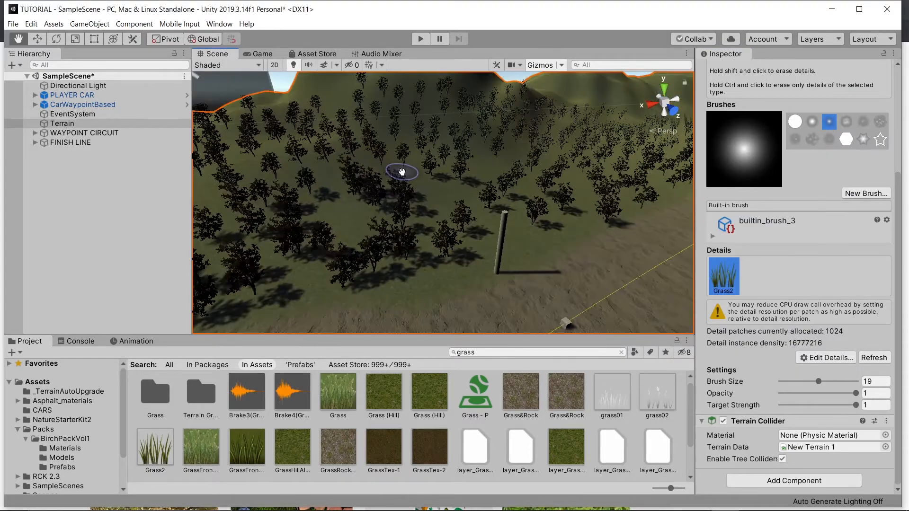
left_click_drag(322, 212, 357, 222)
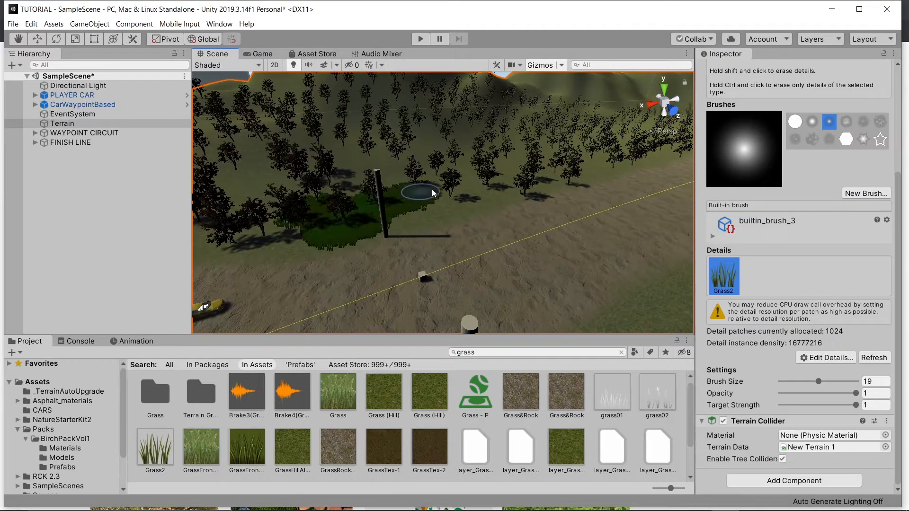
left_click_drag(520, 177, 365, 192)
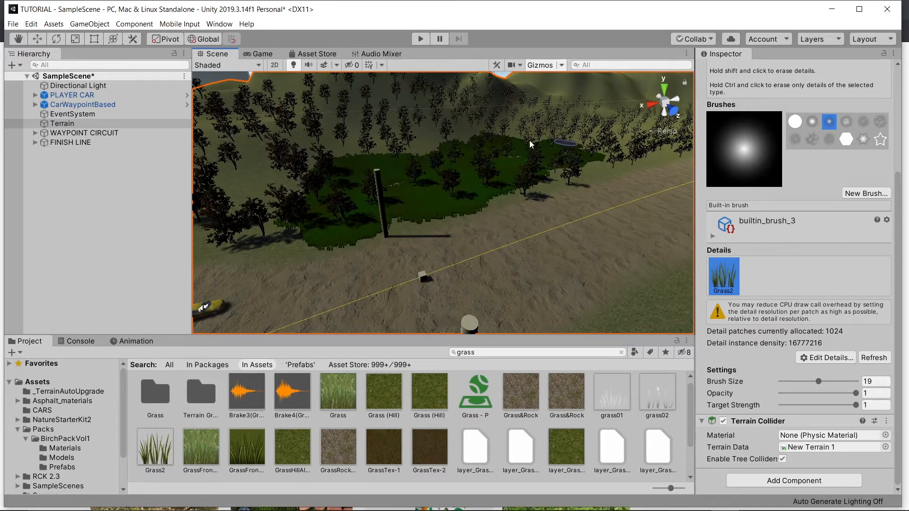
mouse_move(274, 189)
left_mouse_down()
mouse_move(253, 222)
mouse_move(270, 267)
left_mouse_up()
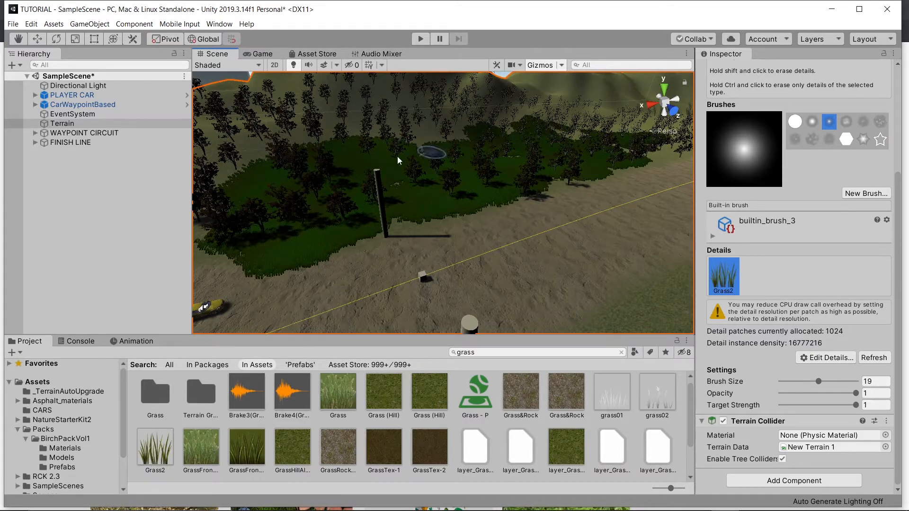
Paint Grass2 through the forest across the track and its edge, using brush size 17 and opacity 0.111
right_click_drag(488, 169, 673, 163)
scroll(493, 152, "down", 4)
right_click_drag(485, 237, 415, 256)
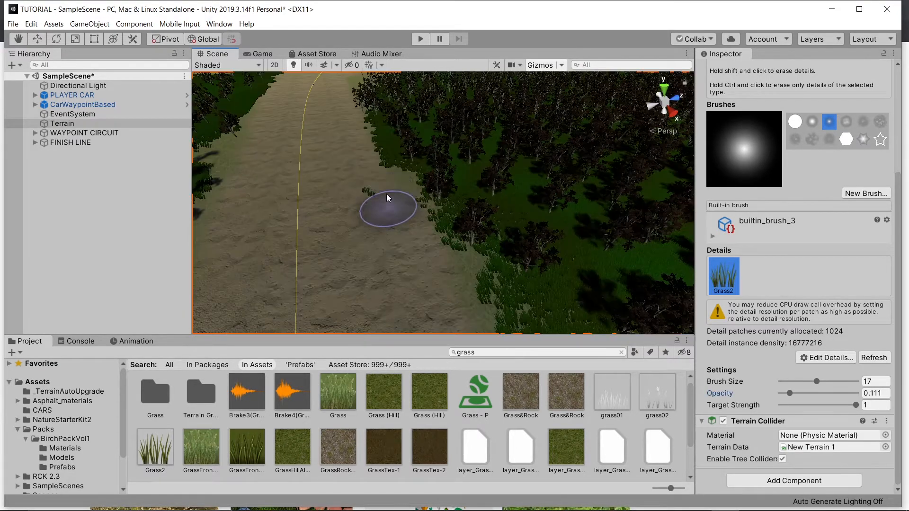
left_click(374, 190)
Set the brush size to 3.1 and paint strips of Grass2 along the middle of the track and between the two cars
left_click_drag(816, 380, 793, 384)
right_click_drag(317, 223, 311, 228)
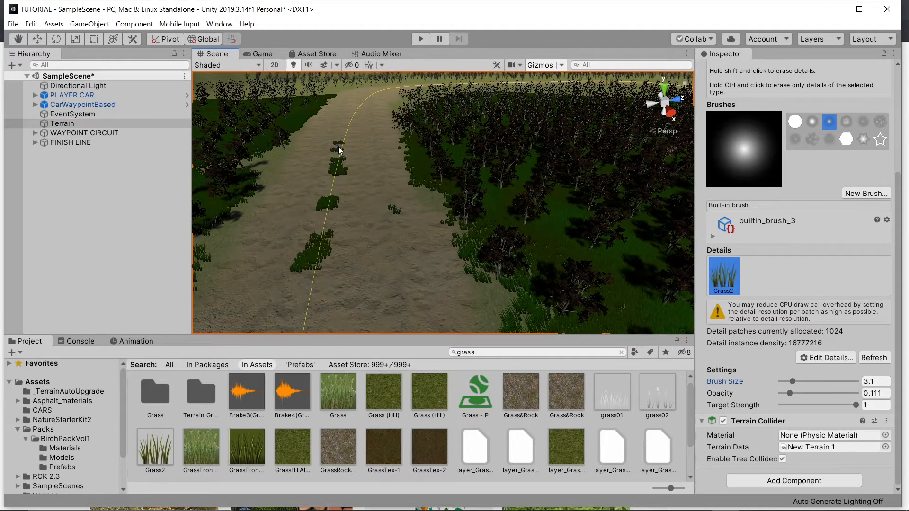
right_click_drag(319, 192, 308, 262)
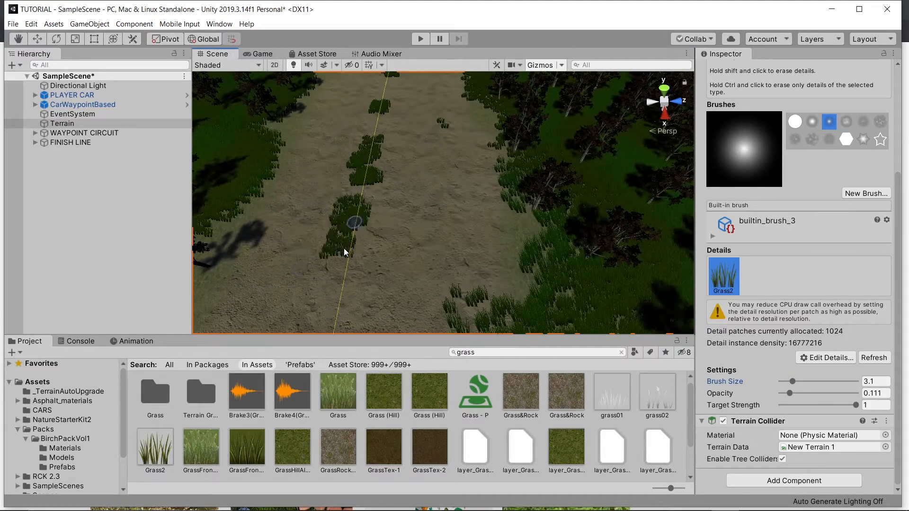
right_click_drag(399, 185, 229, 242)
right_click_drag(323, 197, 486, 207)
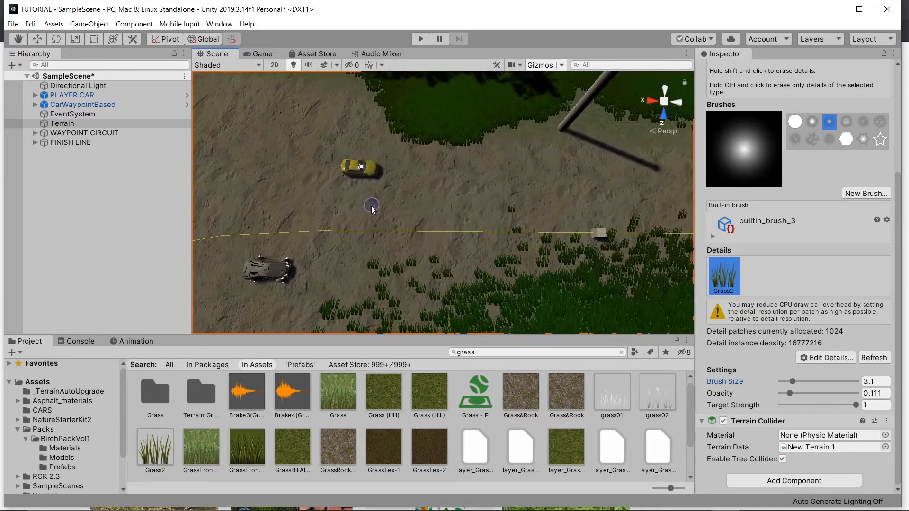
left_click_drag(393, 202, 262, 222)
right_click_drag(290, 215, 225, 164)
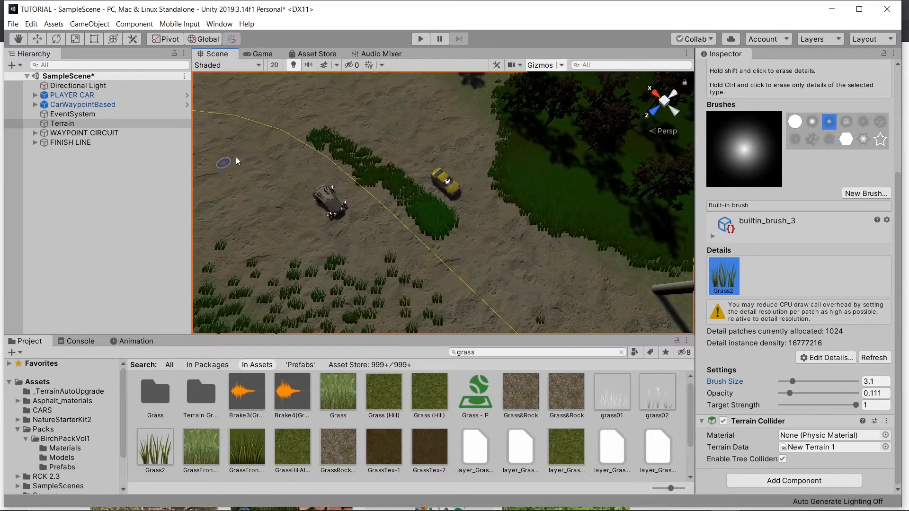
right_click_drag(256, 131, 481, 100)
Playtest the scene by driving the yellow car past the grass with the exterior camera, and stop the game
left_click(416, 38)
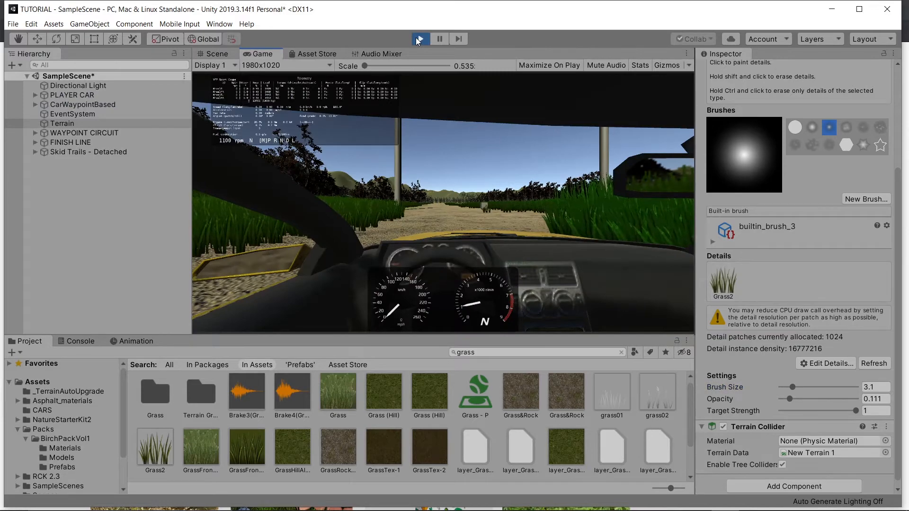
key("c")
key("c")
key("Up")
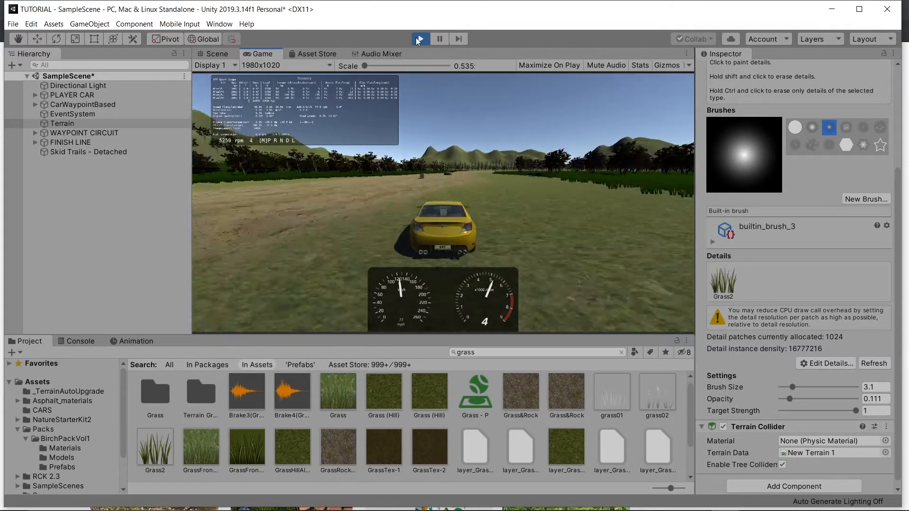
key("ctrl+p")
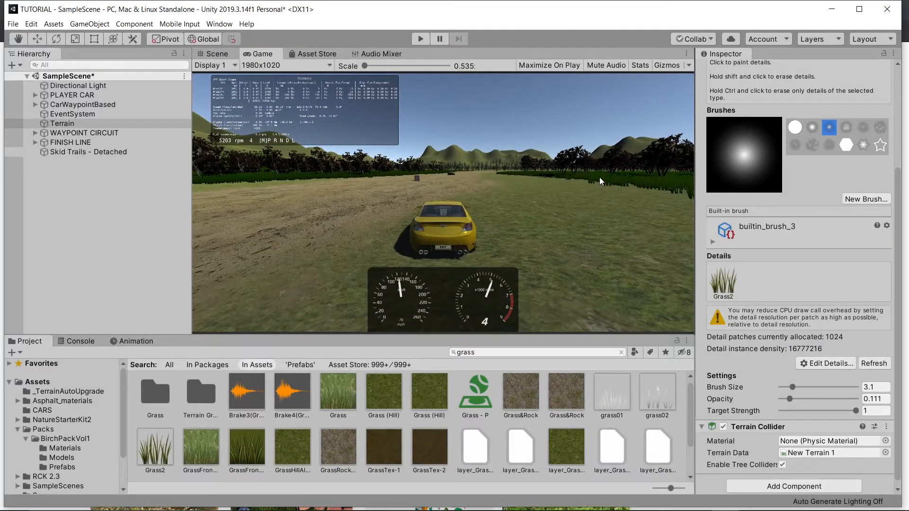
Set the Grass2 detail's minimum height to 0.3 and maximum height to 0.5
left_click(725, 290)
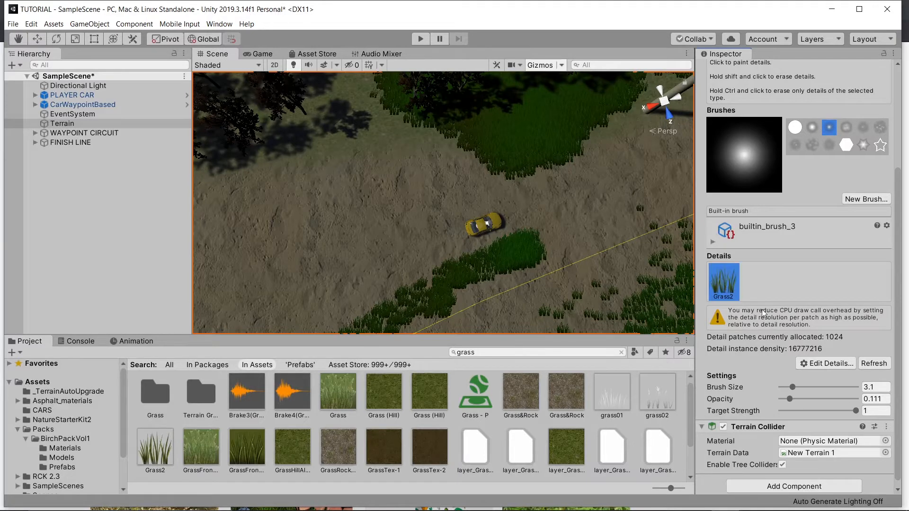
left_click(826, 364)
left_click(828, 386)
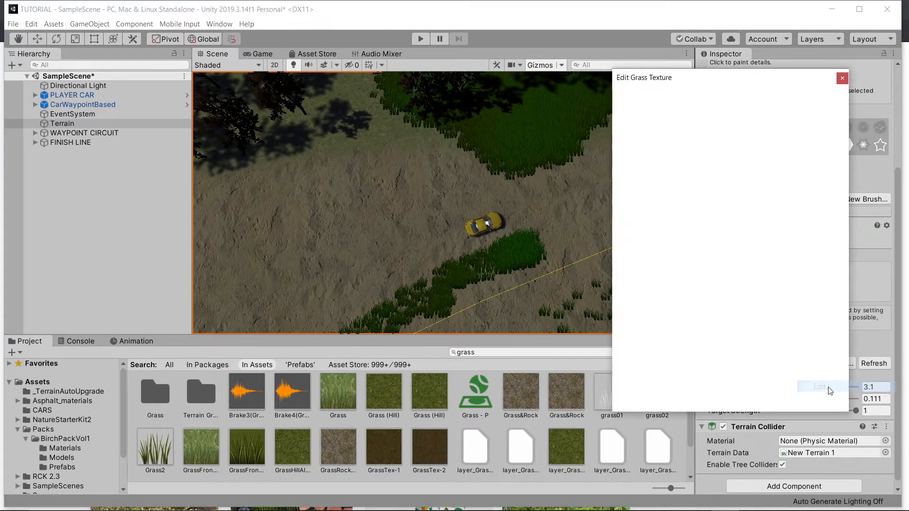
left_click(718, 153)
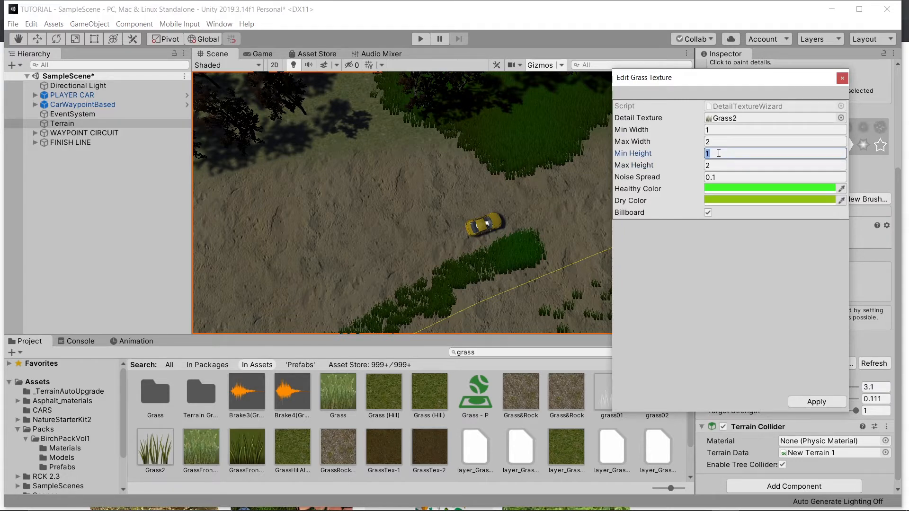
type(".3")
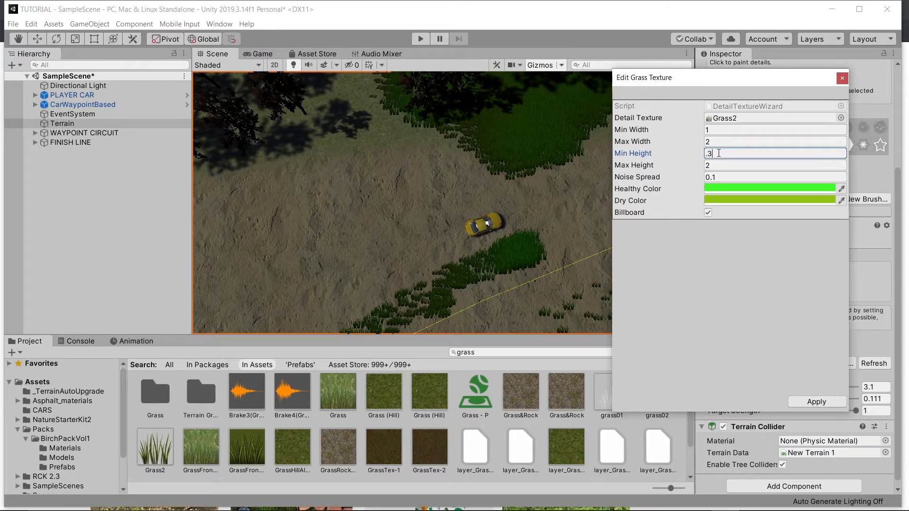
left_click(722, 165)
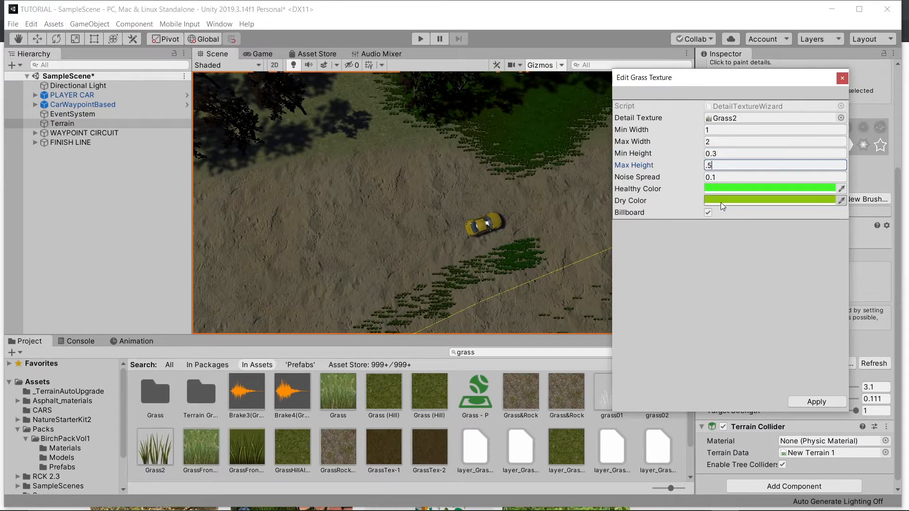
left_click(820, 402)
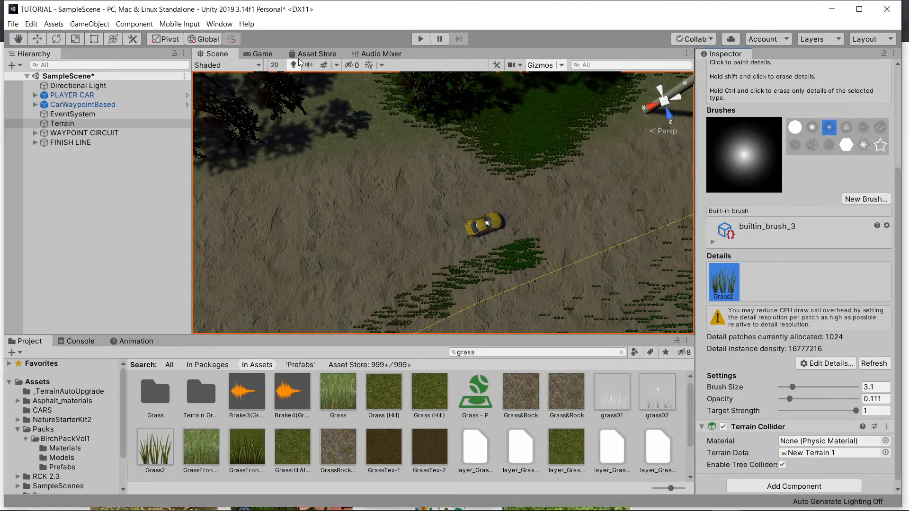
Playtest the shorter grass by driving along the track with different cameras, and inspect the grass strip by the cars in the scene
left_click(417, 42)
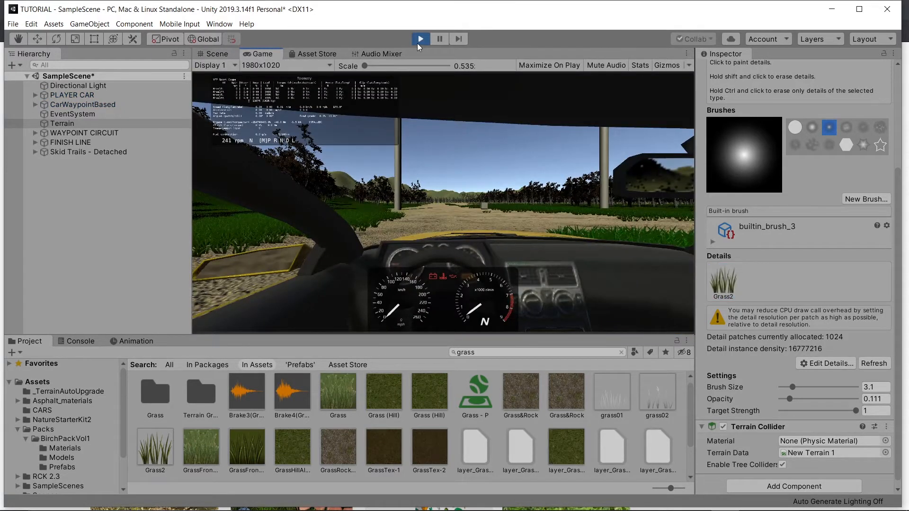
key("c")
key("Up")
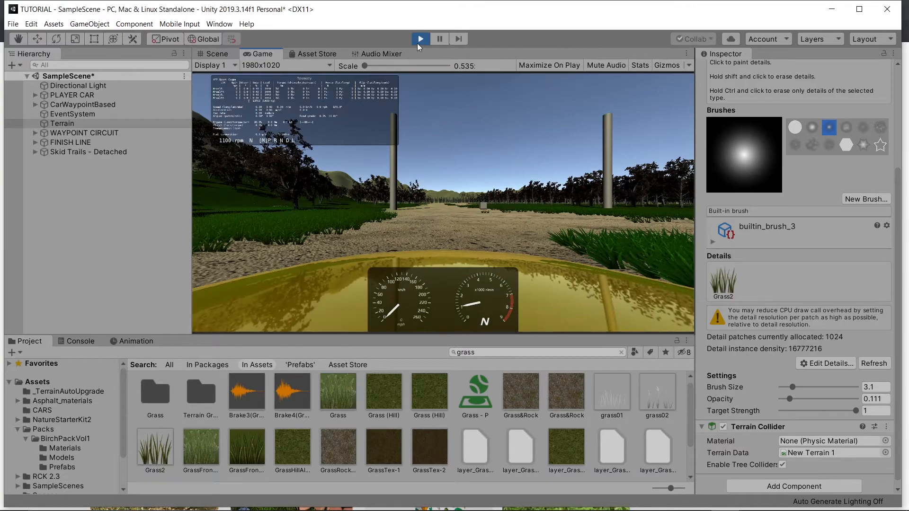
key("c")
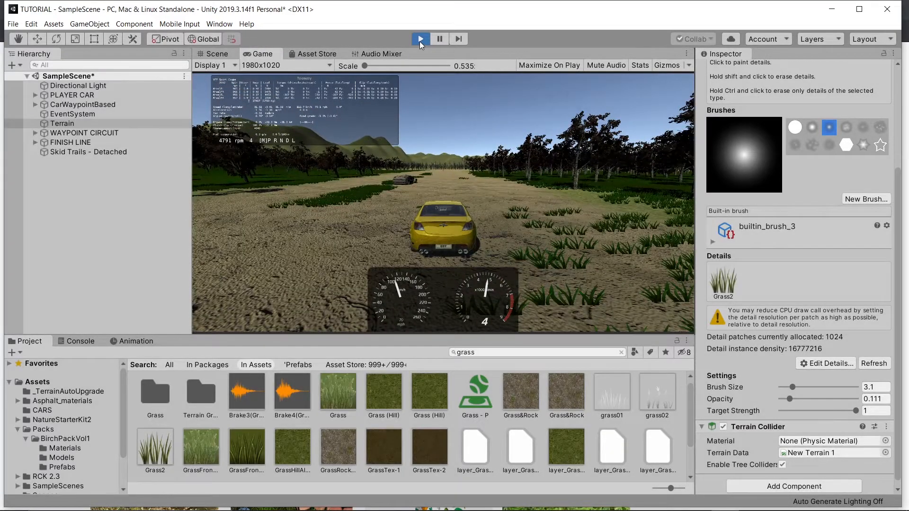
left_click(419, 42)
right_click_drag(377, 151, 284, 121)
right_click_drag(410, 149, 337, 155)
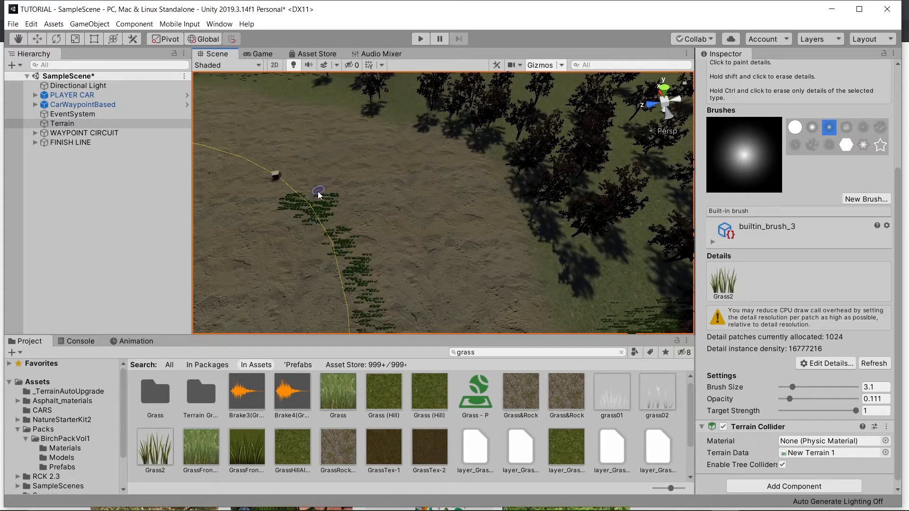
right_click_drag(318, 194, 410, 190)
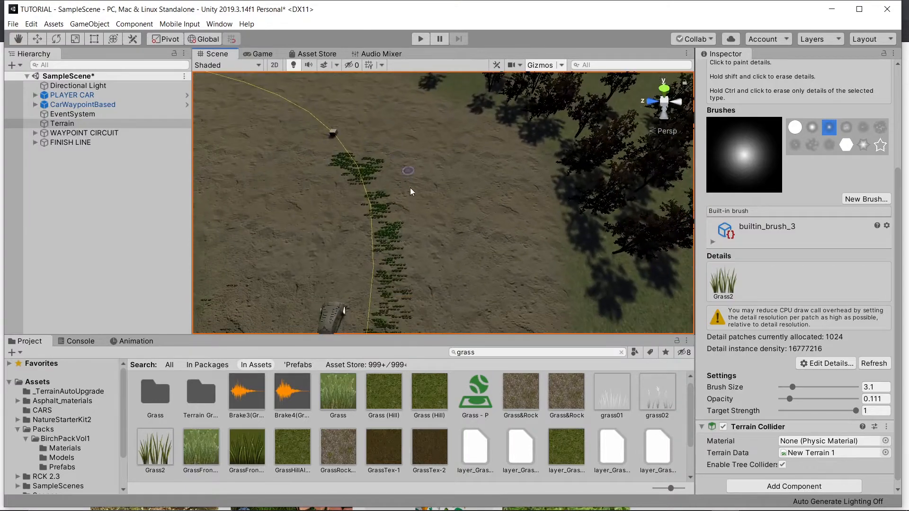
Switch to Chrome and examine the CGTrader page of the free Ford Mustang Shelby 350 Modified Drift Car model
right_click_drag(334, 313, 75, 222)
mouse_move(391, 510)
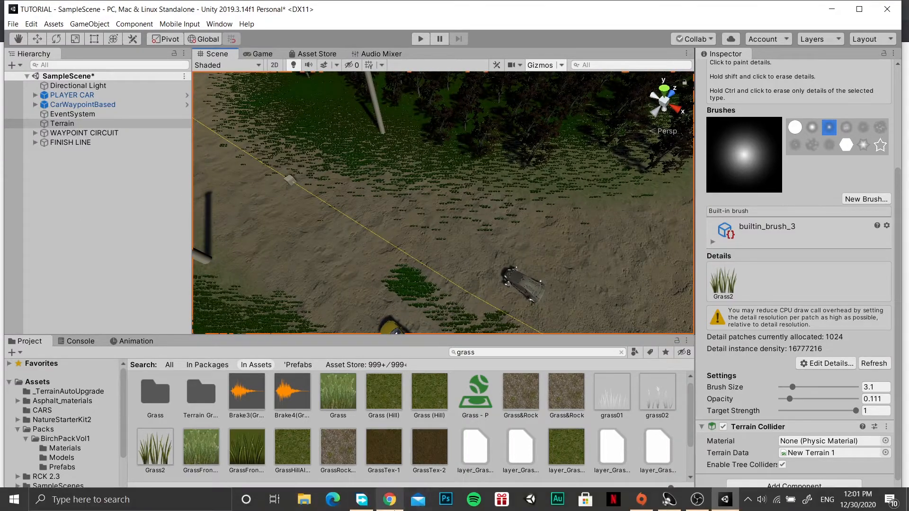
left_click(389, 499)
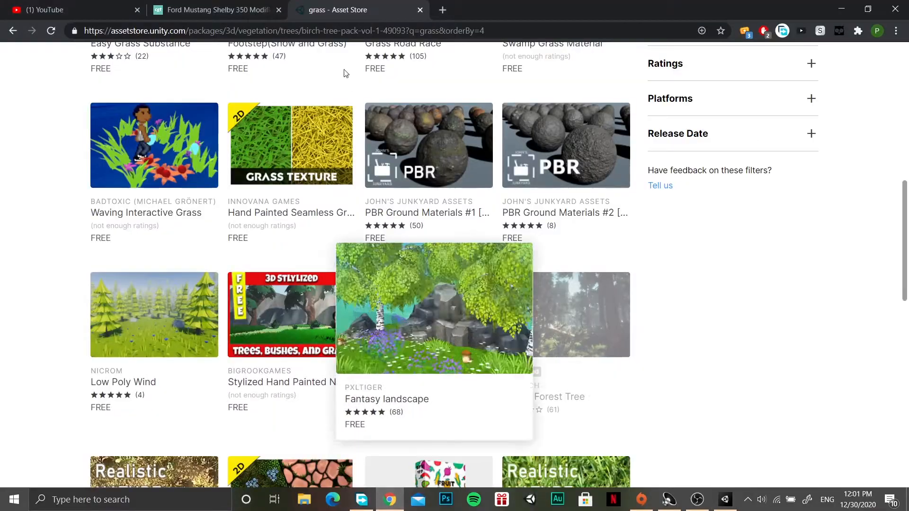
left_click(228, 6)
scroll(299, 152, "down", 5)
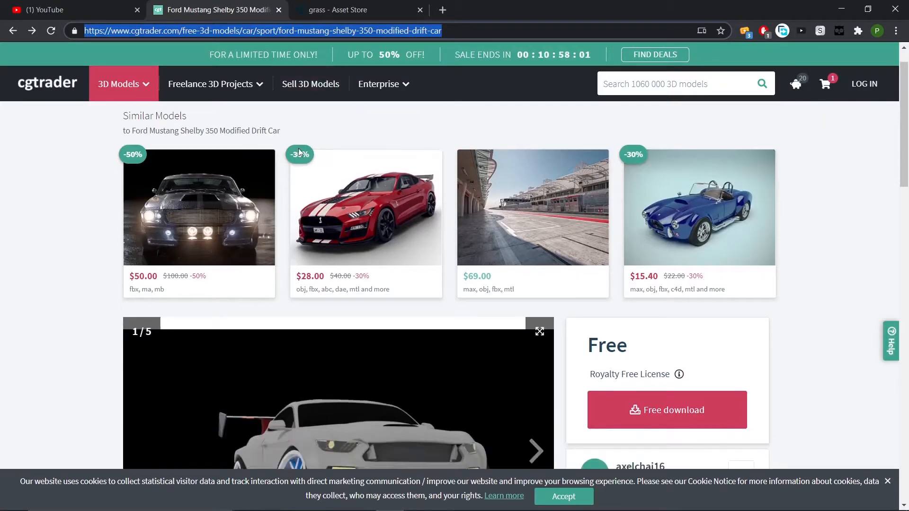
scroll(299, 153, "down", 5)
scroll(293, 142, "up", 8)
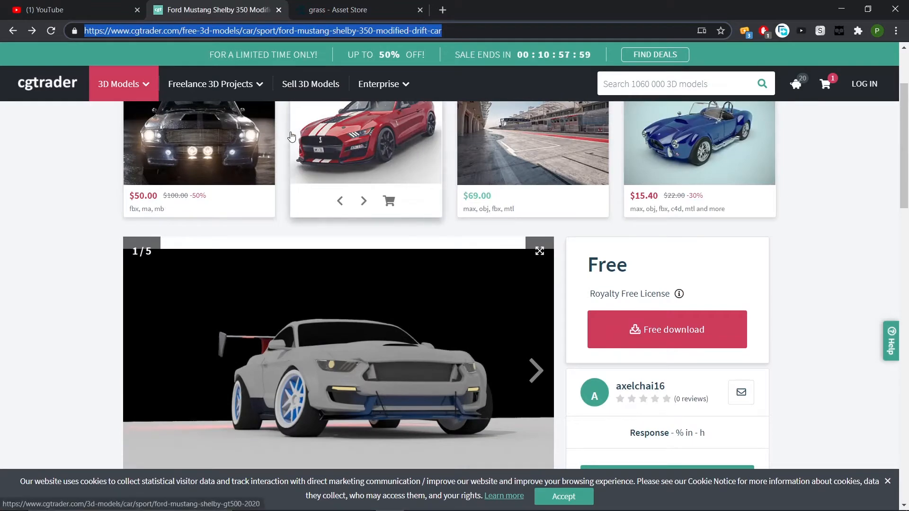
mouse_move(291, 137)
scroll(291, 137, "up", 2)
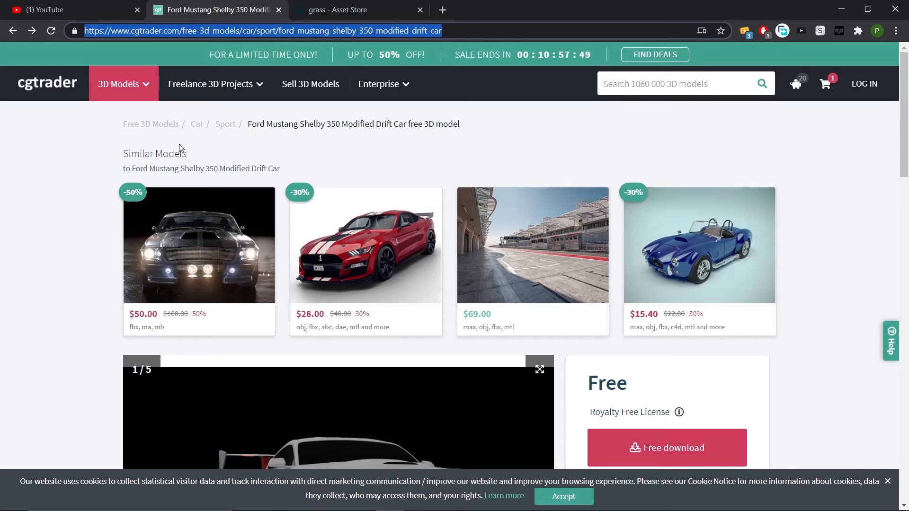
scroll(239, 189, "down", 7)
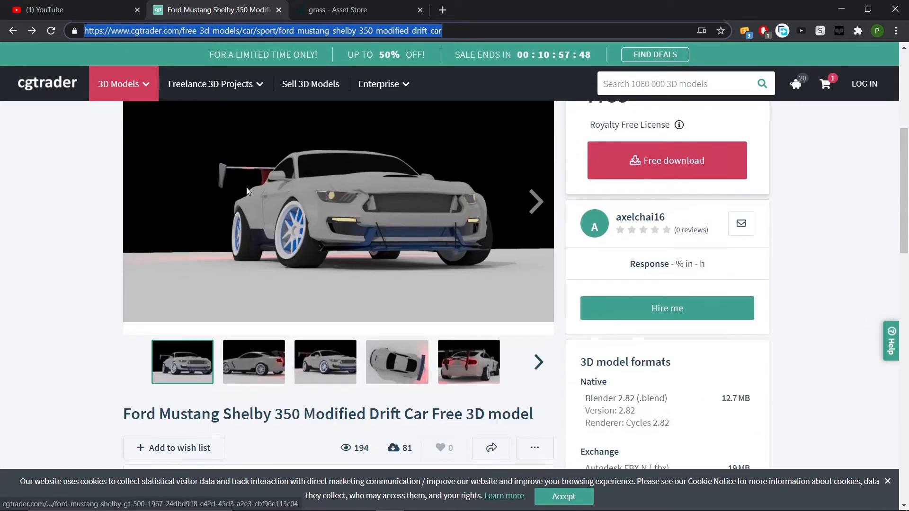
scroll(363, 240, "up", 3)
scroll(364, 239, "down", 9)
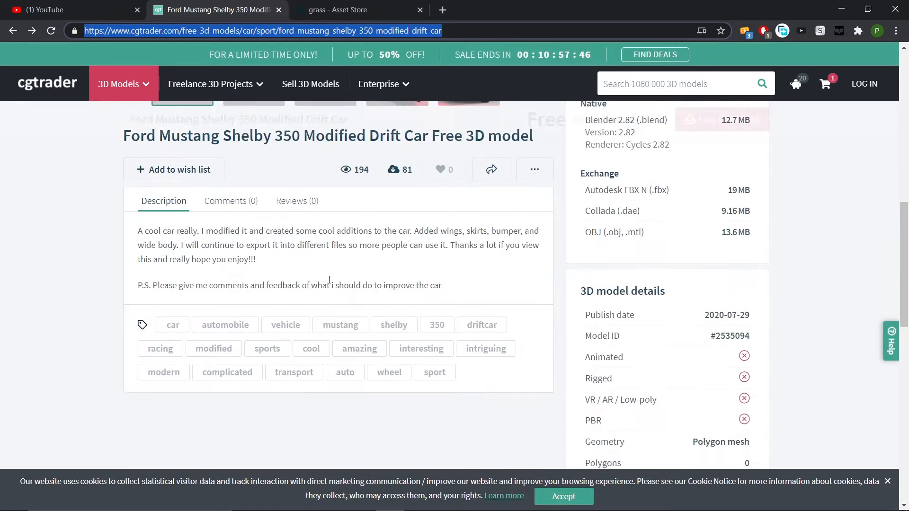
scroll(318, 279, "up", 5)
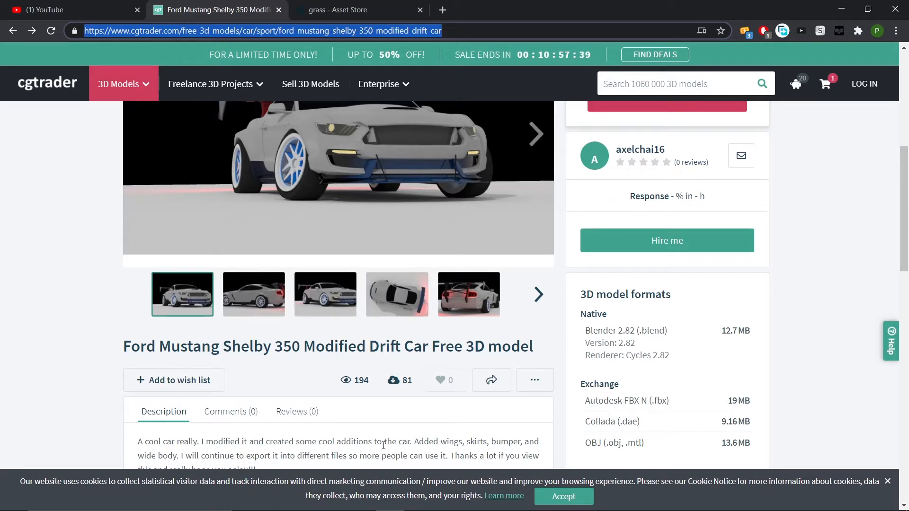
Switch to File Explorer and locate SHELBY350.fbx in the cars models folder
mouse_move(729, 508)
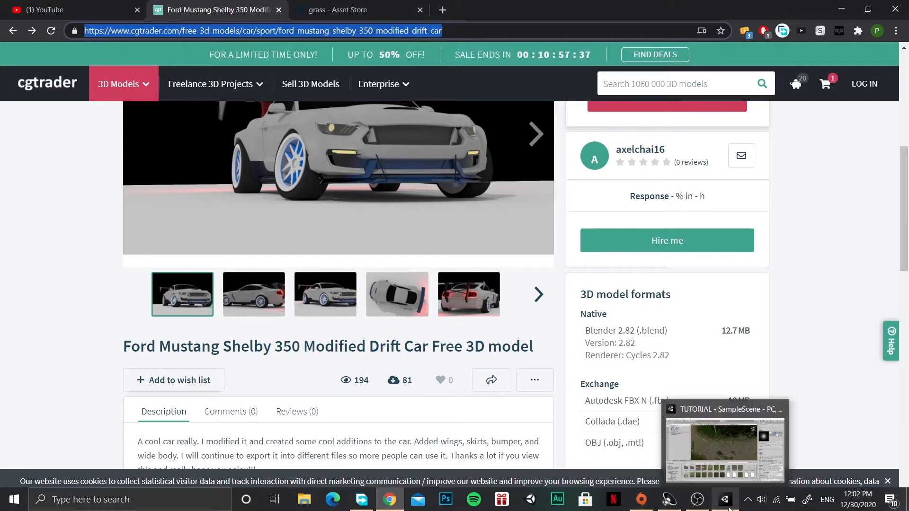
mouse_move(362, 499)
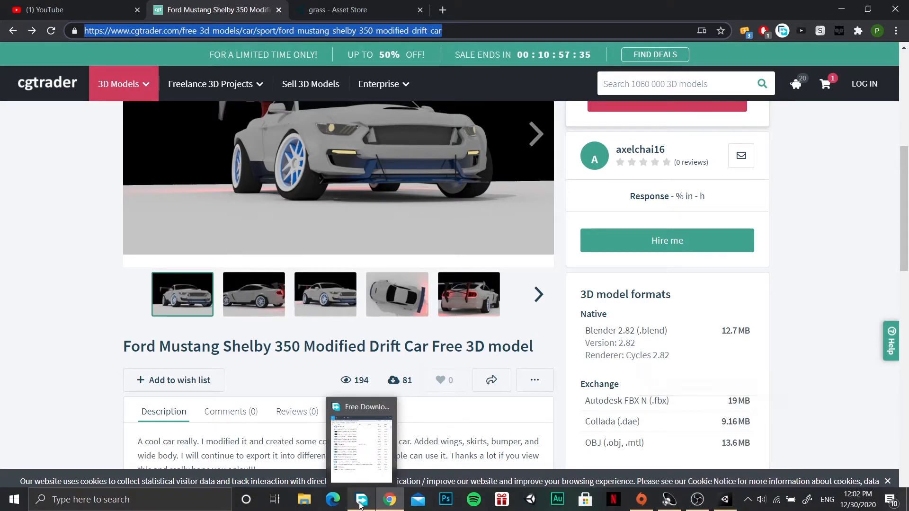
mouse_move(358, 472)
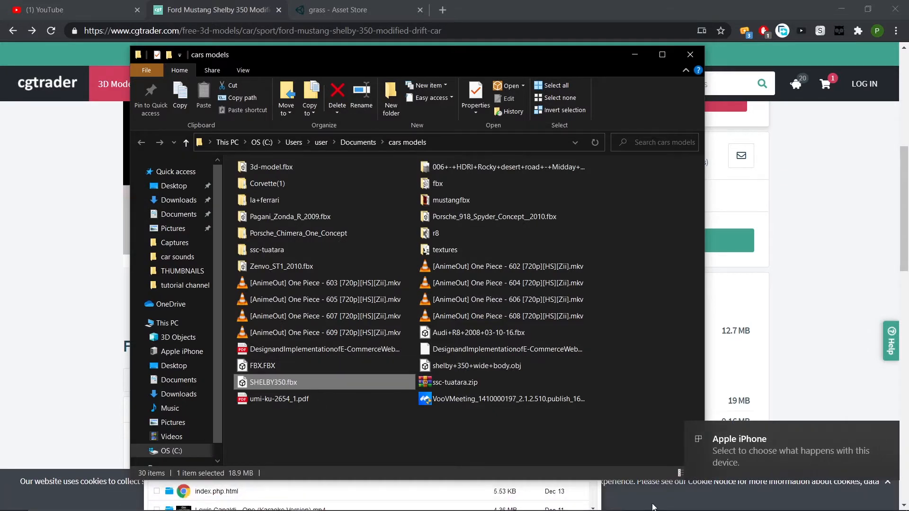
left_click_drag(652, 507, 324, 383)
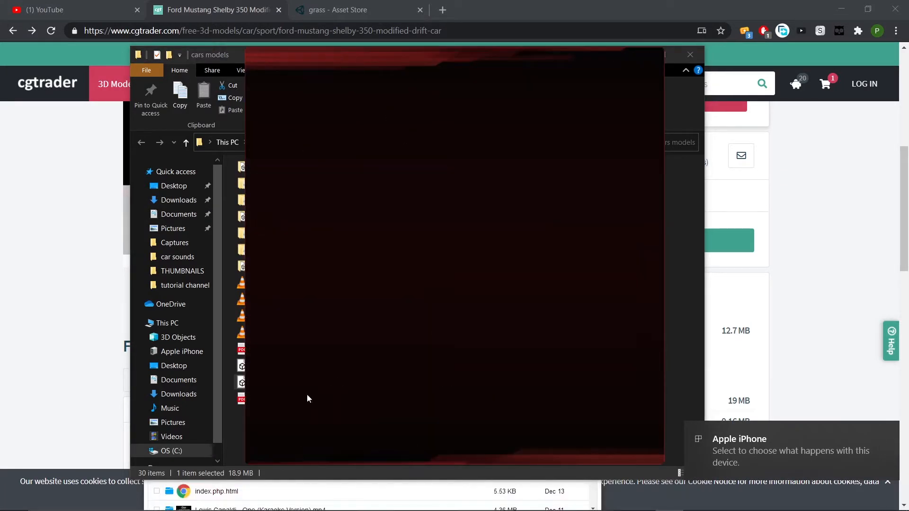
left_click(236, 442)
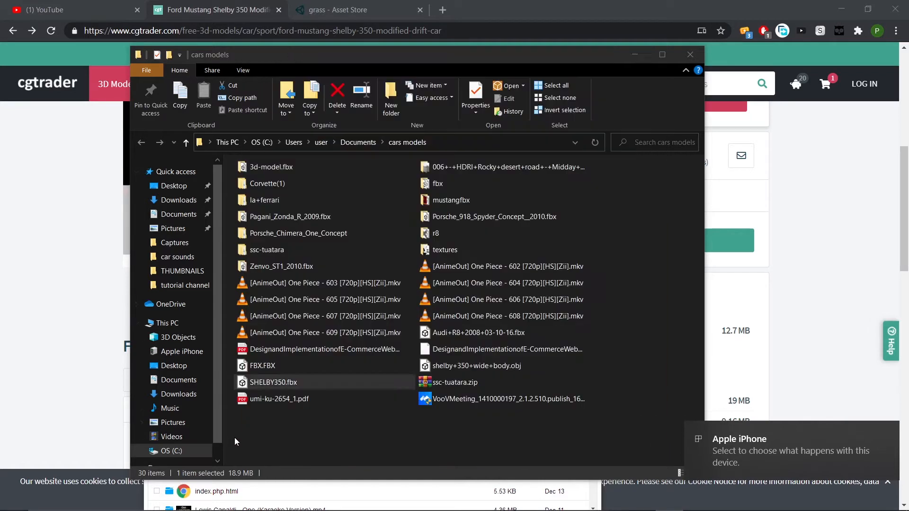
left_click_drag(268, 389, 714, 399)
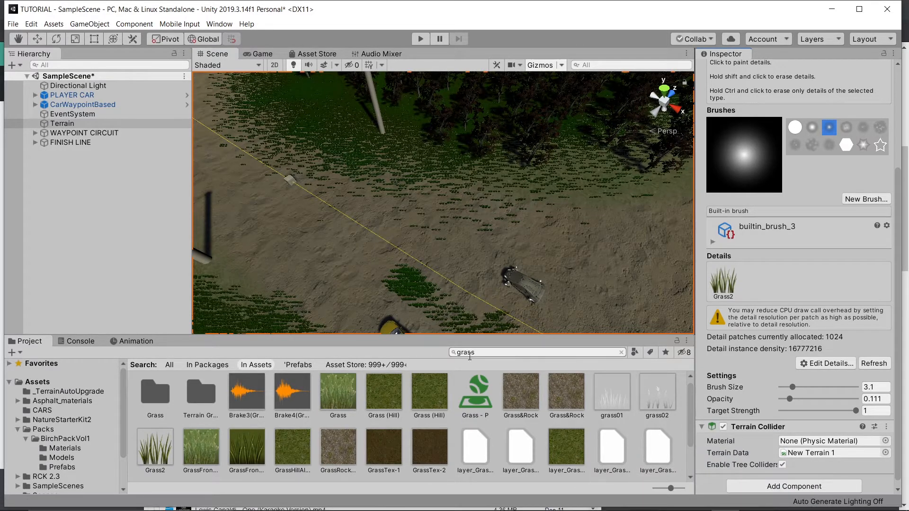
Clear the grass search in Unity and import SHELBY350.fbx from the cars models folder into Assets/CARS
left_click(621, 352)
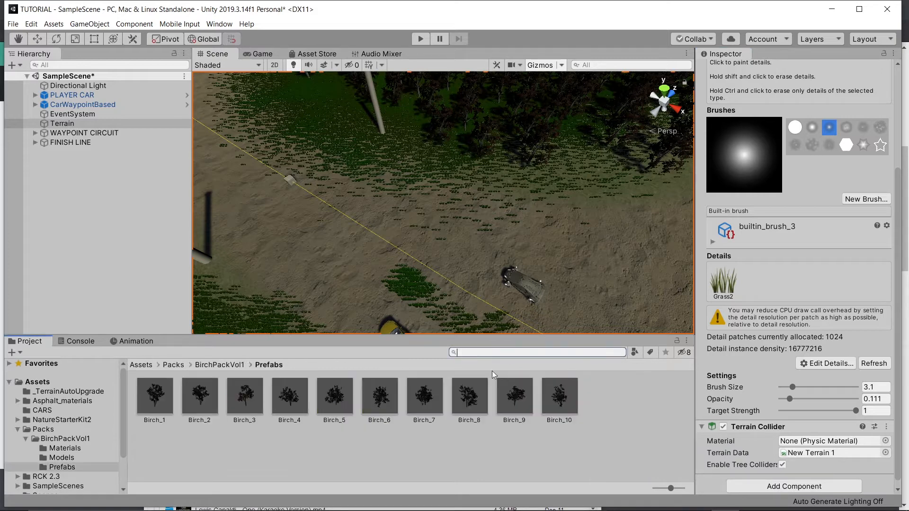
left_click(142, 364)
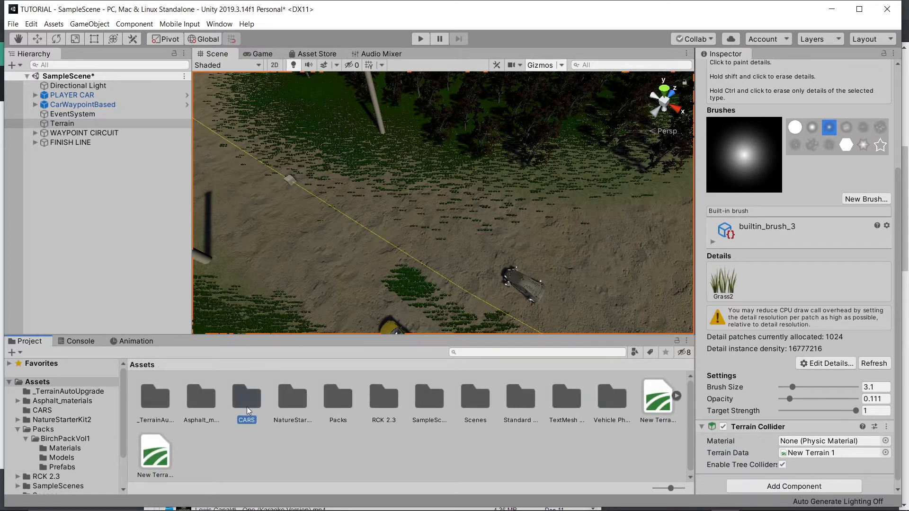
double_click(246, 409)
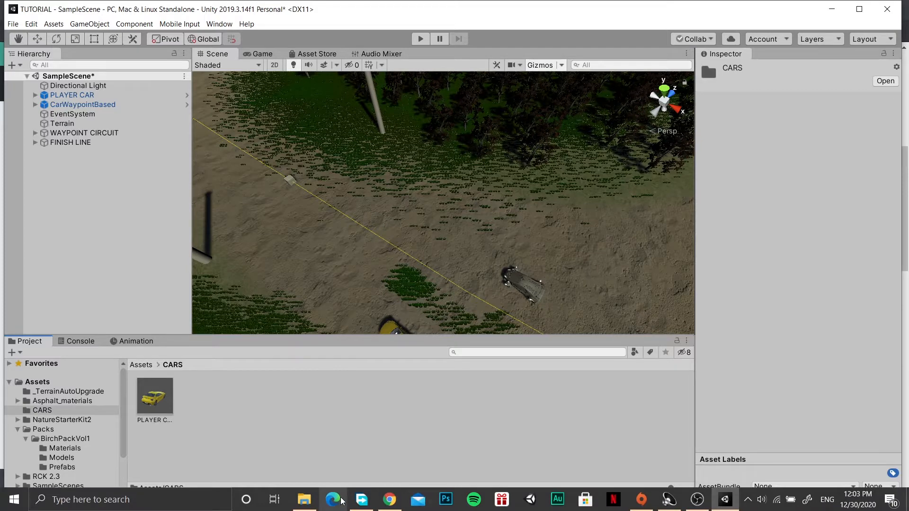
left_click(304, 507)
left_click_drag(261, 379, 337, 416)
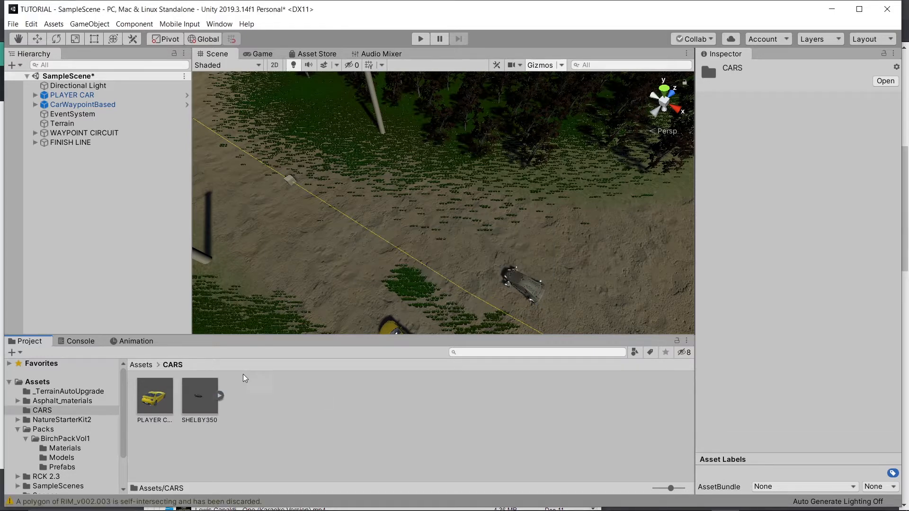
Inspect the SHELBY350 model in the preview and place it in the scene on the track near the other cars
left_click(211, 392)
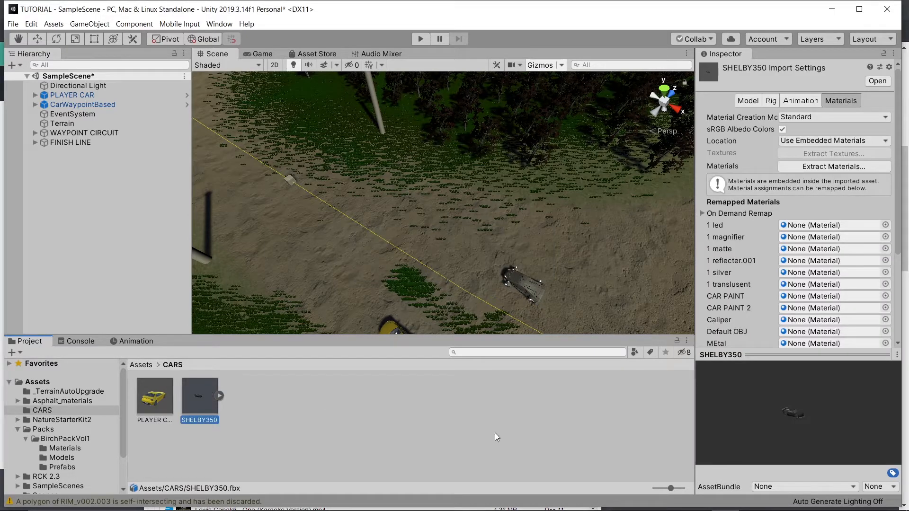
left_click_drag(784, 430, 341, 407)
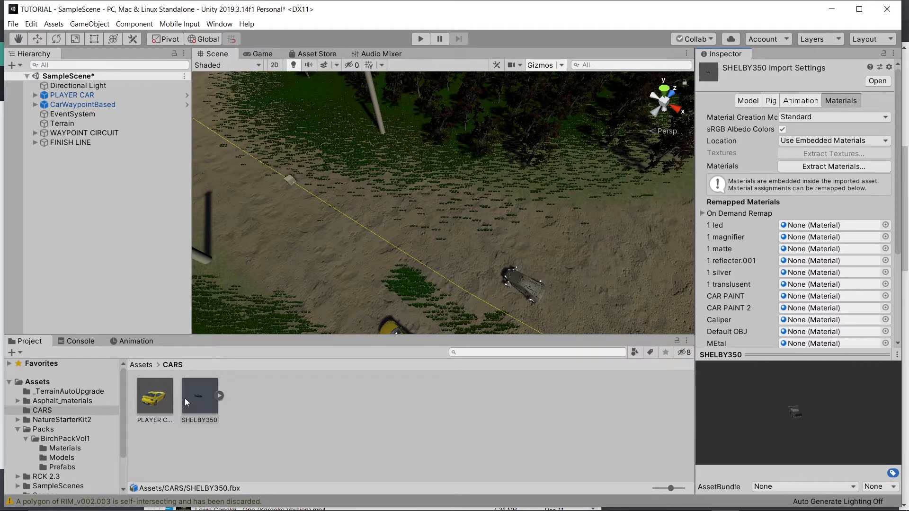
left_click_drag(198, 387, 447, 241)
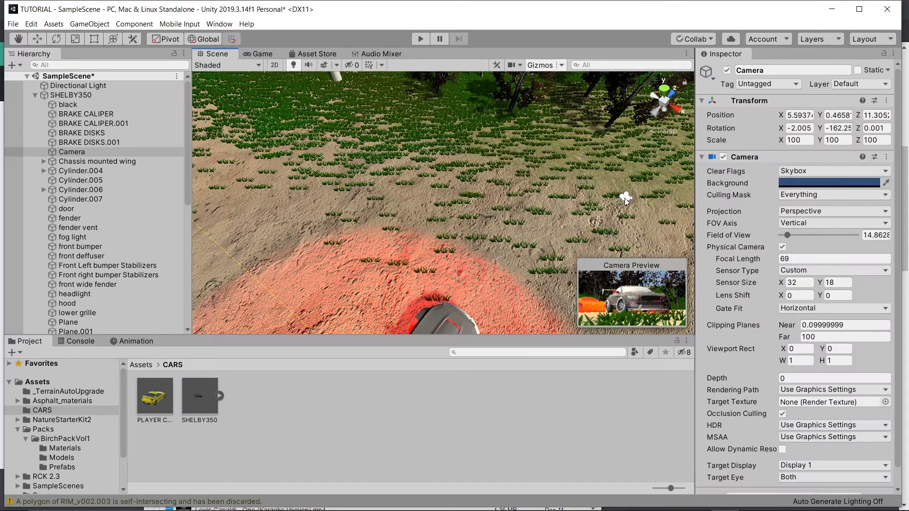
Identify the Camera object that came with the SHELBY350 model and delete it from the car's hierarchy
left_click(626, 202)
scroll(121, 149, "up", 10)
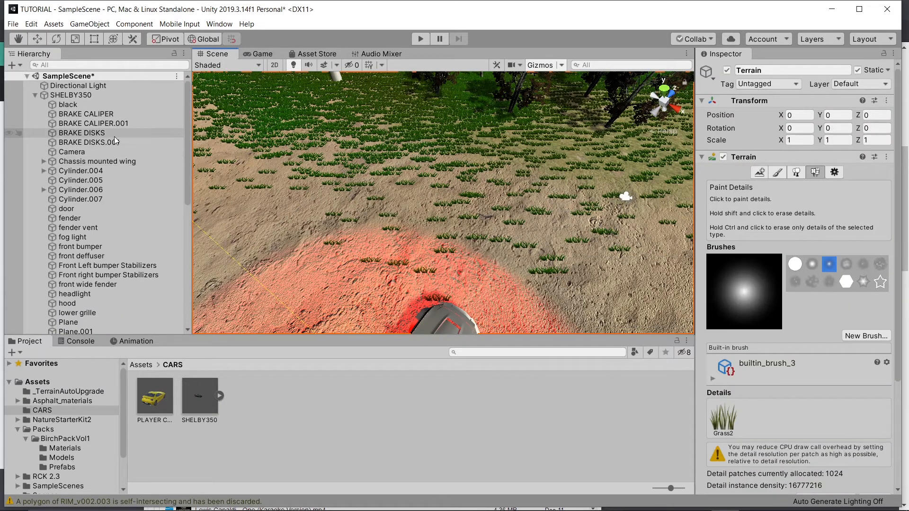
left_click(118, 96)
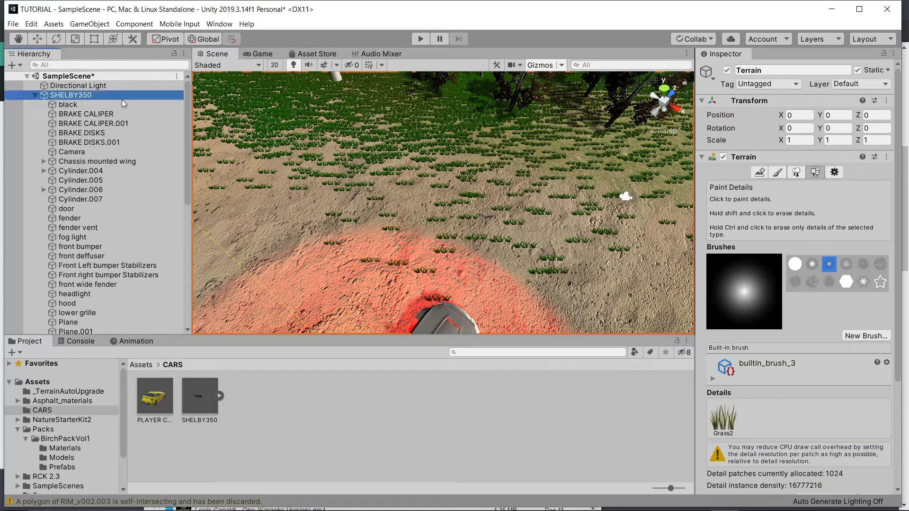
left_click(623, 199)
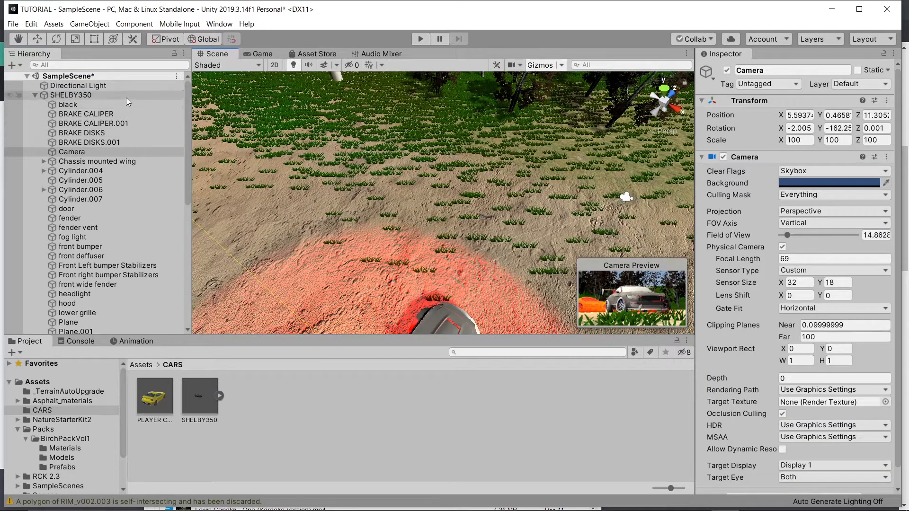
left_click(126, 96)
left_click(623, 199)
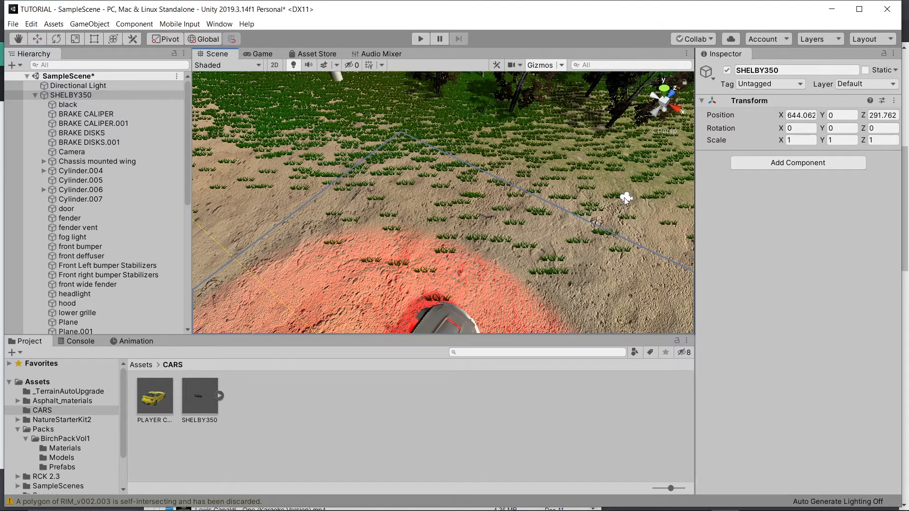
scroll(614, 208, "up", 2)
middle_click_drag(611, 213, 463, 204)
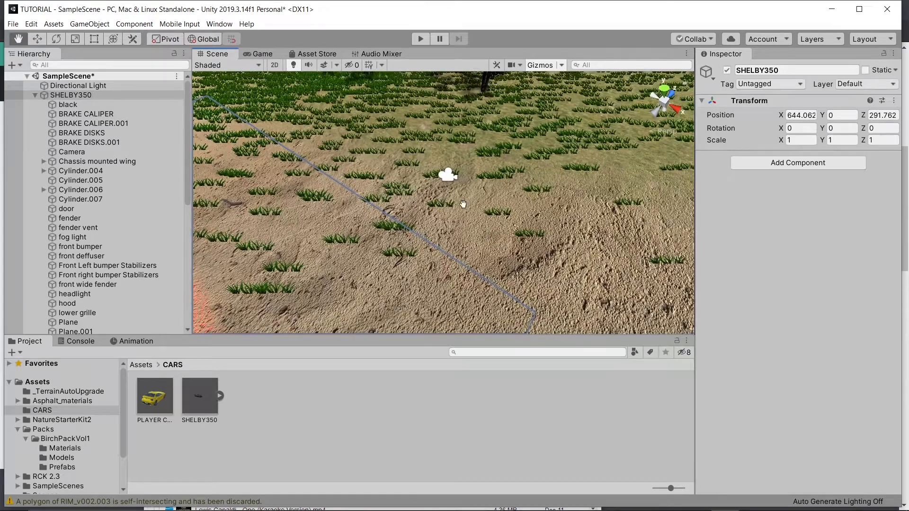
left_click(450, 175)
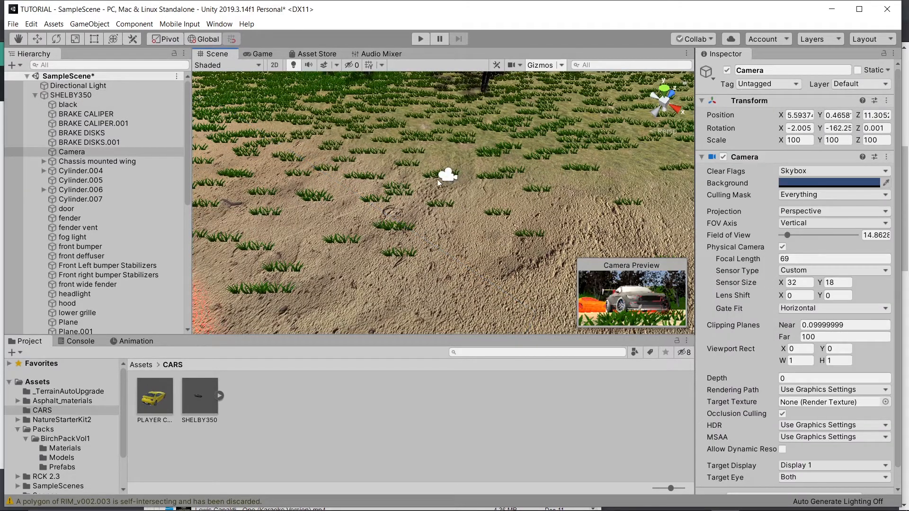
right_click(84, 150)
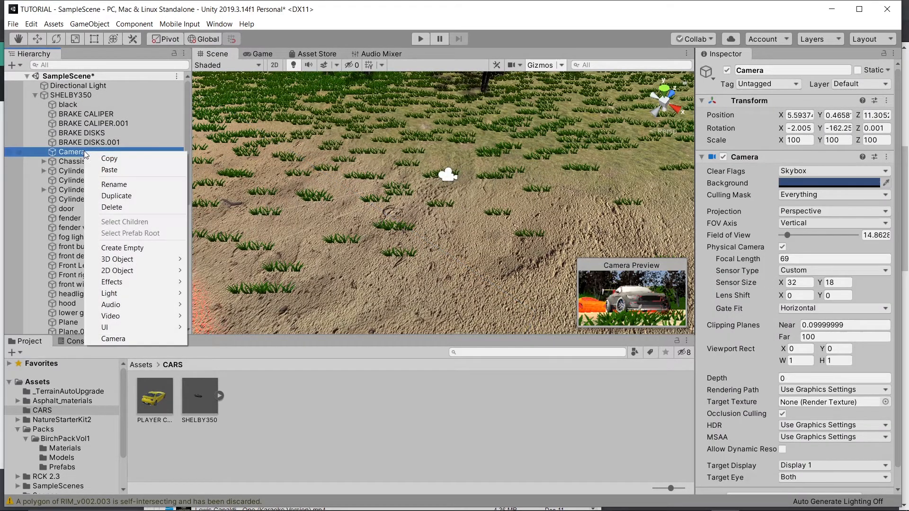
left_click(130, 209)
Raise the whole SHELBY350 car above the track to a Y position of 5.79
right_click_drag(474, 202, 261, 151)
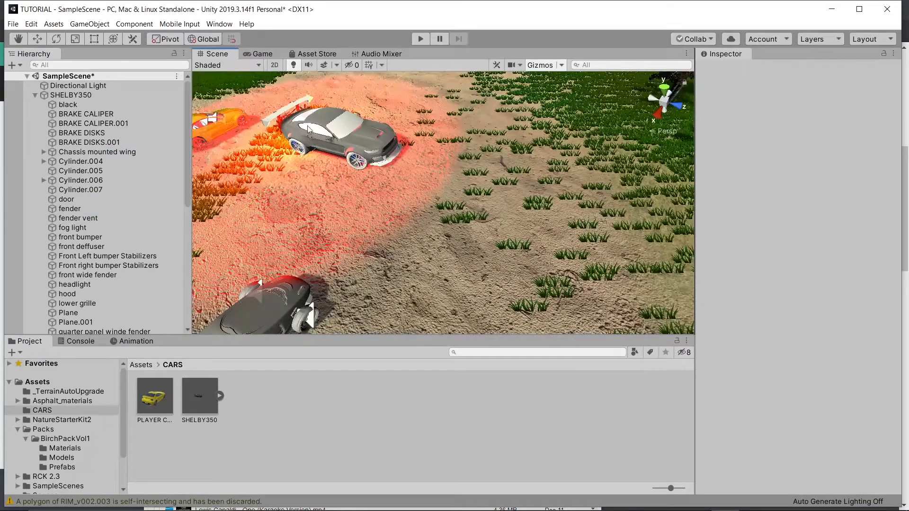
left_click(73, 95)
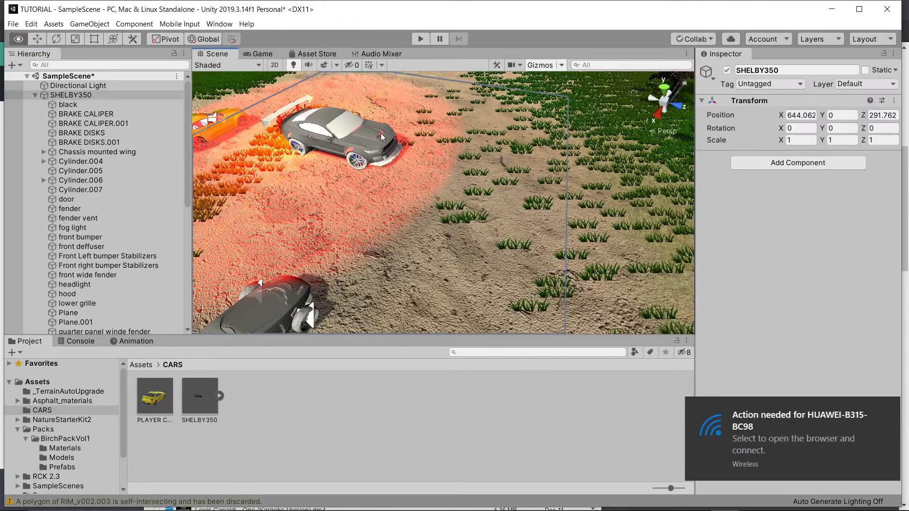
right_click_drag(386, 144, 331, 126)
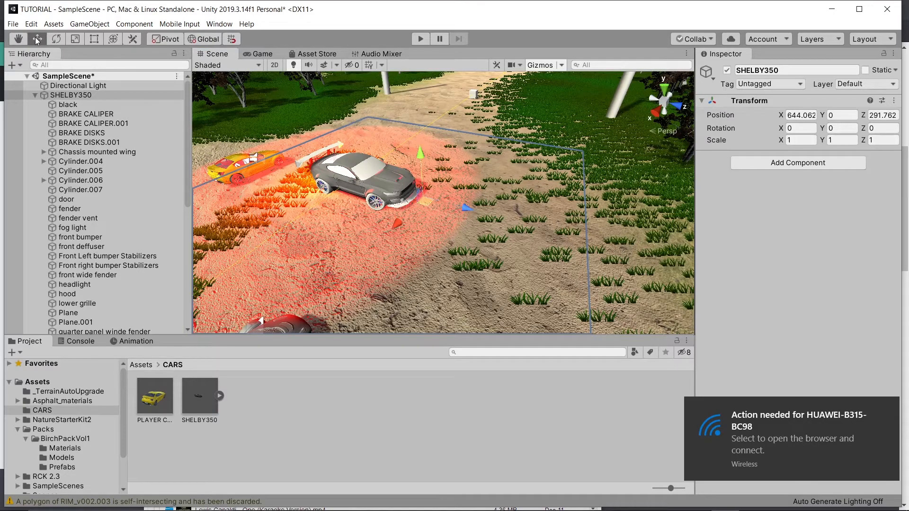
left_click_drag(426, 152, 416, 74)
middle_click_drag(461, 204, 493, 78)
right_click_drag(473, 180, 473, 94)
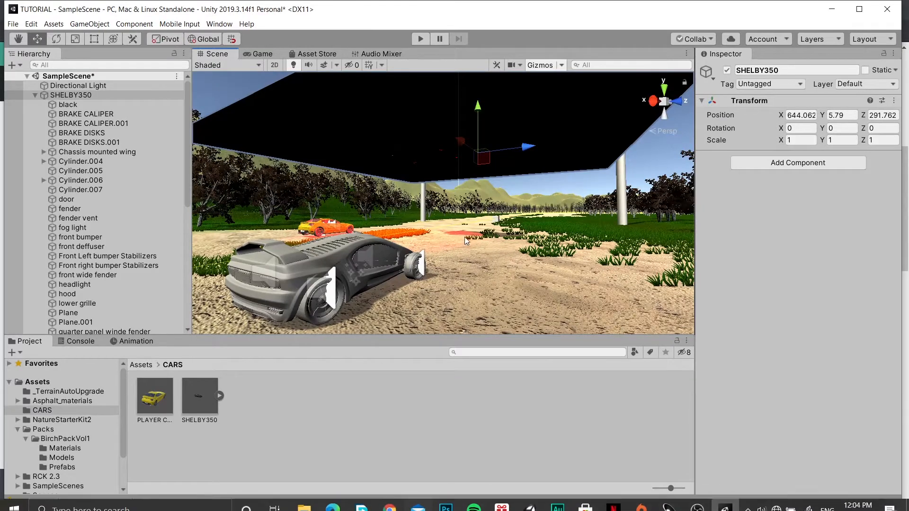
Delete the large Plane.001 ground object under the SHELBY350 car
left_click(532, 101)
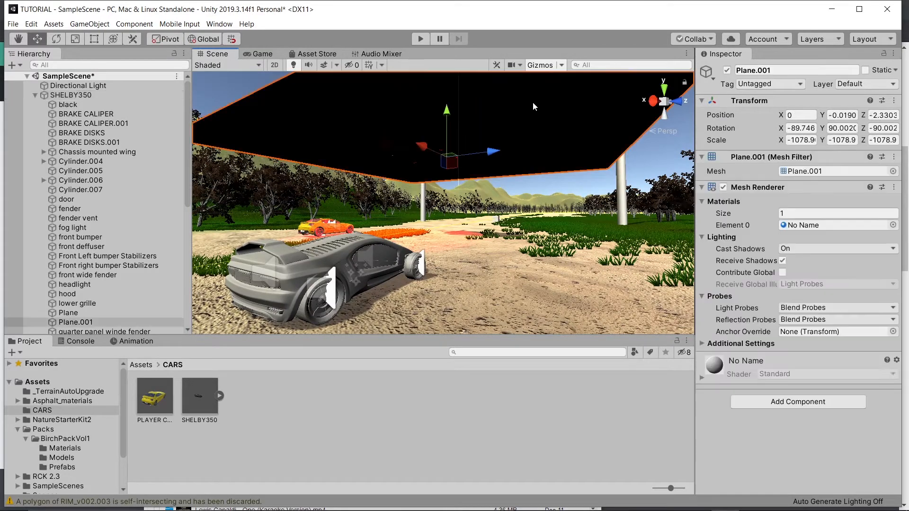
right_click(106, 324)
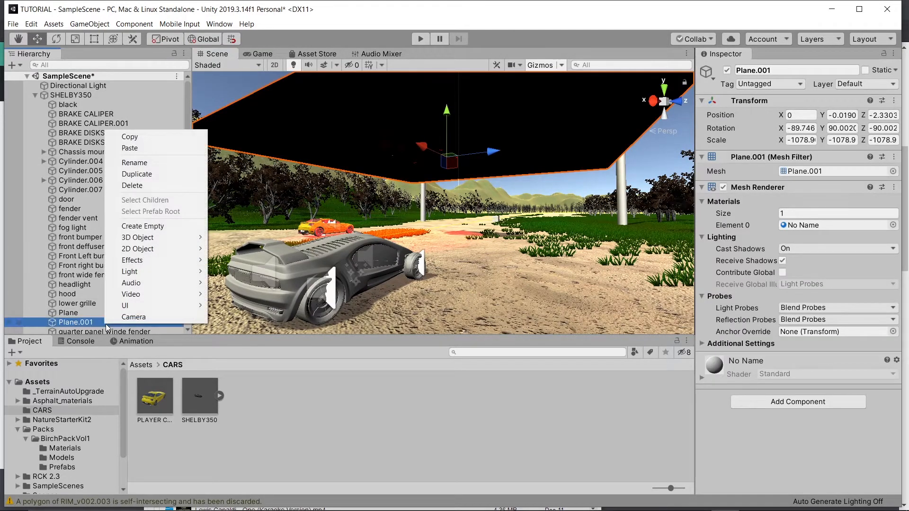
left_click(132, 185)
middle_click_drag(385, 223, 384, 273)
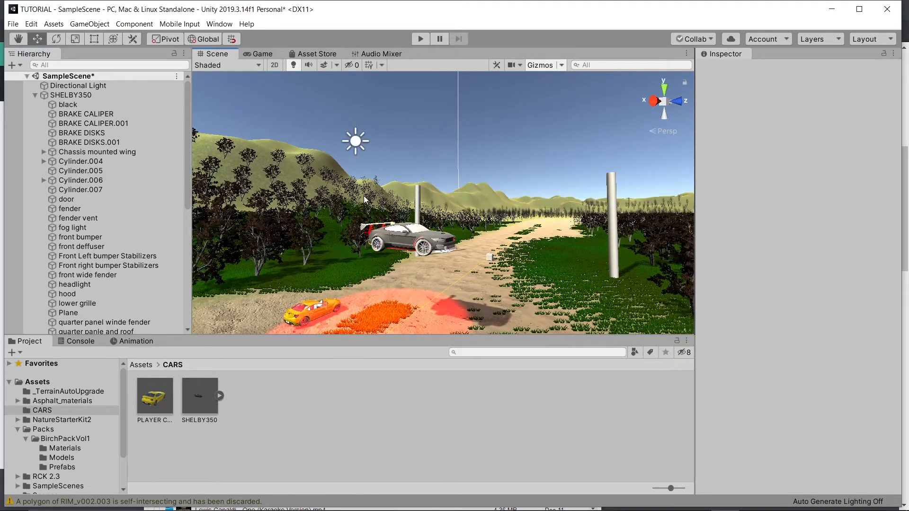
Delete the Sun directional light that came with the SHELBY350 model
left_click(358, 143)
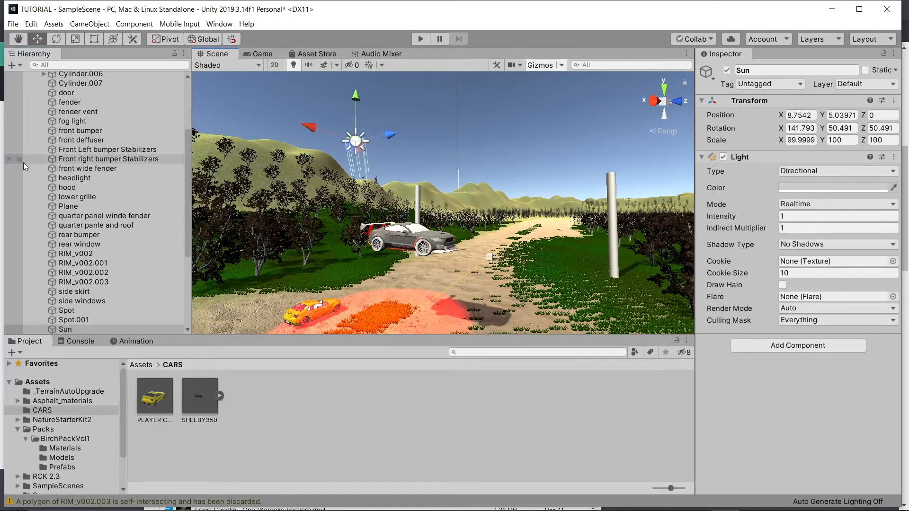
right_click(82, 325)
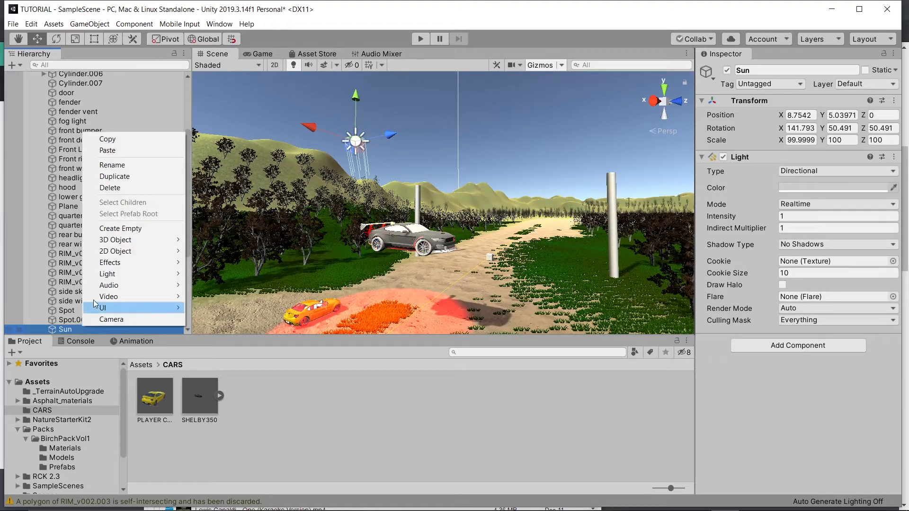
left_click(121, 191)
Delete the Spot.001 red point light at the rear of the SHELBY350 car
middle_click_drag(366, 227, 406, 212)
scroll(406, 212, "up", 5)
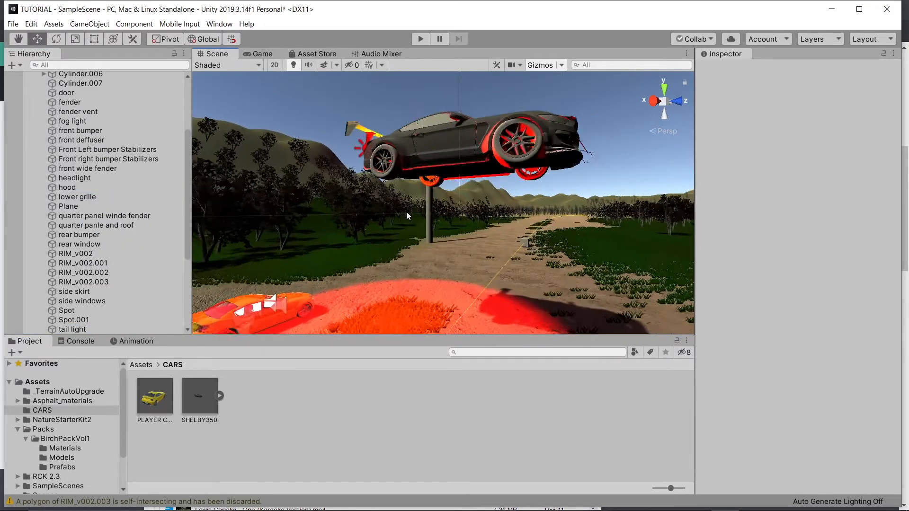
scroll(406, 212, "up", 2)
right_click_drag(406, 212, 505, 140)
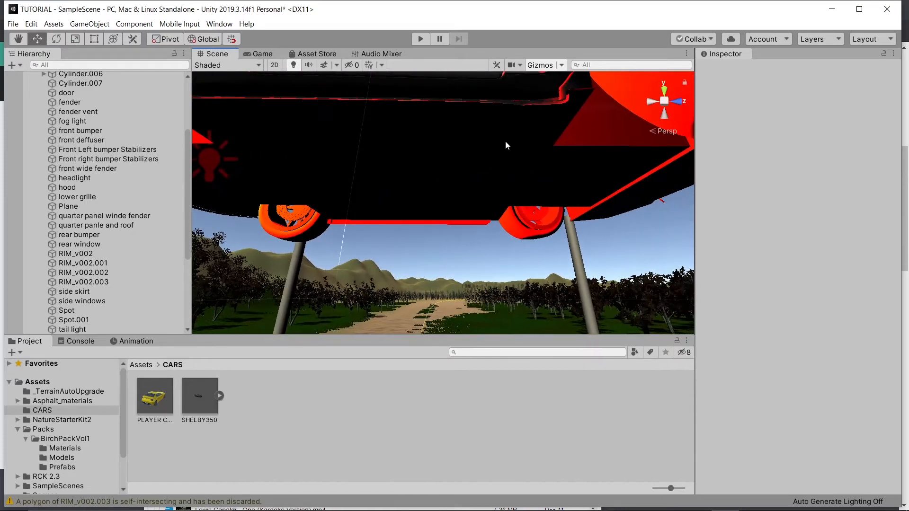
middle_click_drag(505, 141, 465, 157)
right_click_drag(465, 157, 537, 290)
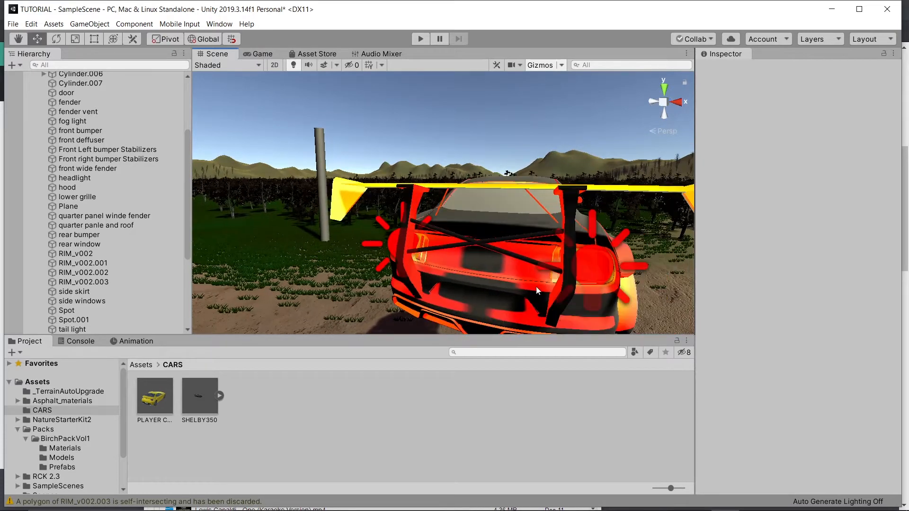
left_click(595, 269)
left_click(113, 319)
right_click(113, 320)
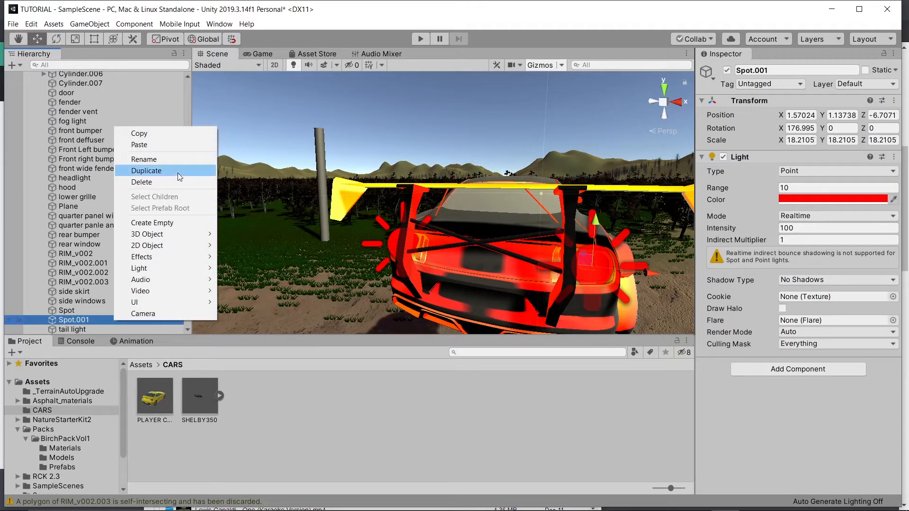
left_click(160, 182)
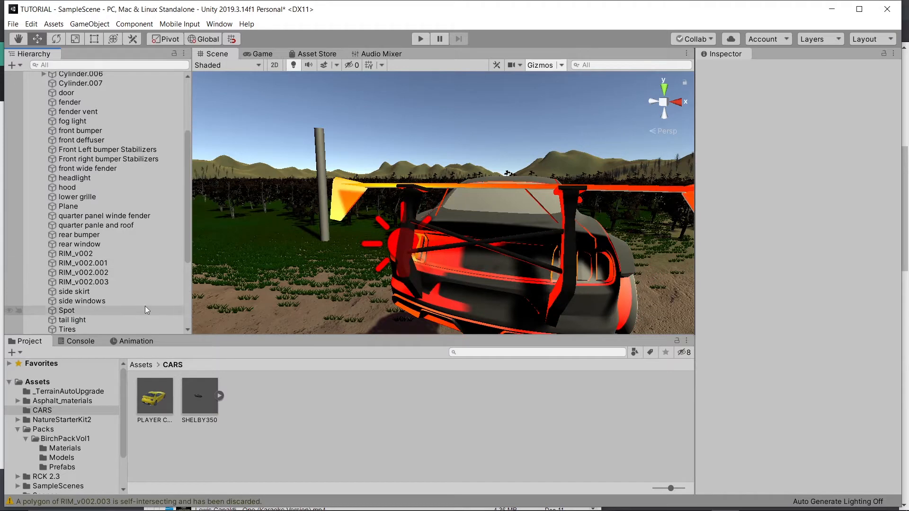
Delete the remaining red point light, Spot, at the other side of the SHELBY350's rear
left_click(394, 243)
left_click(392, 244)
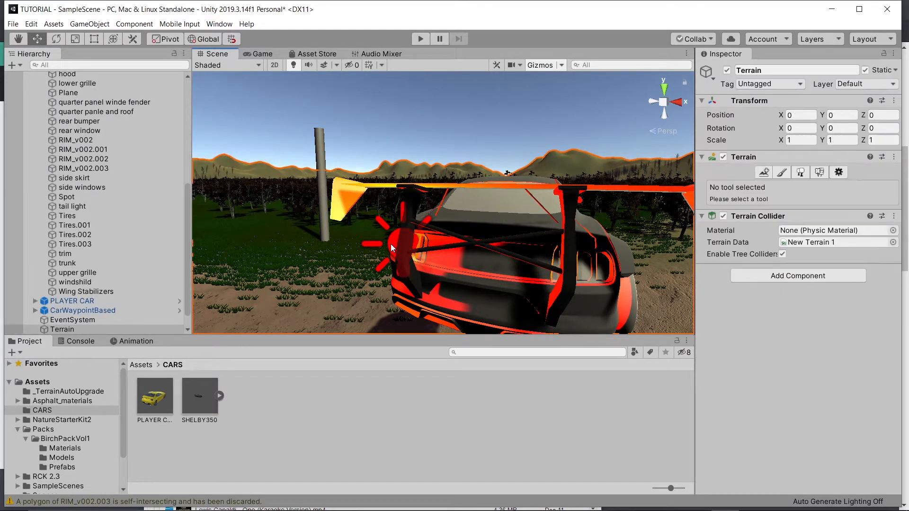
left_click(391, 244)
right_click(103, 196)
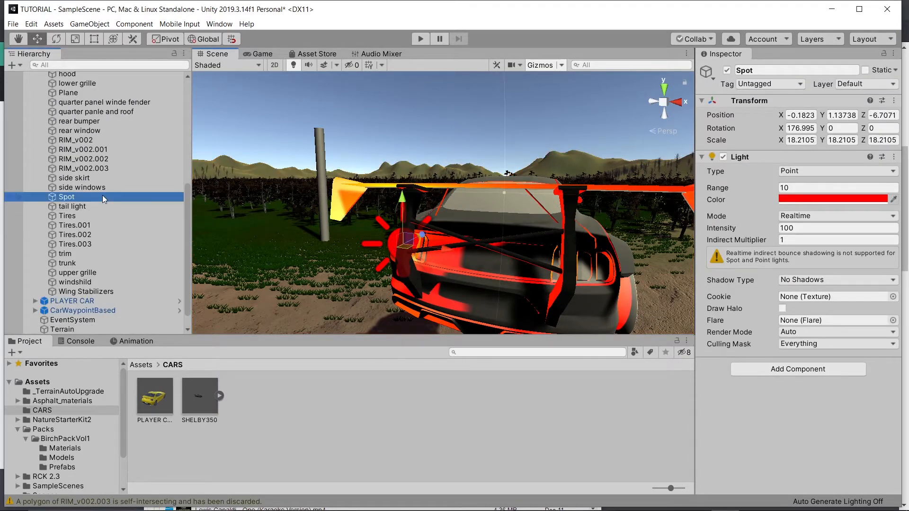
left_click(135, 251)
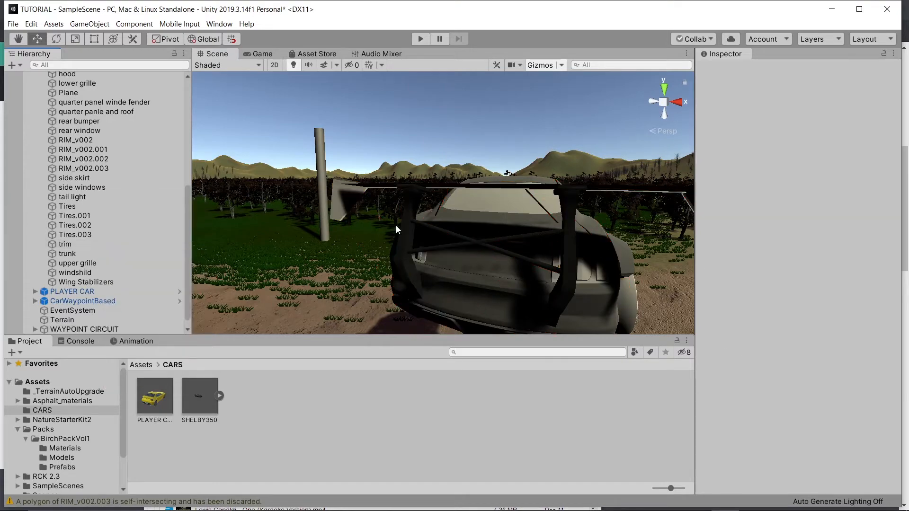
Lower the whole SHELBY350 to a Y position of -0.23 and move it beside the waypoint car at X 651.92, Z 295.29
right_click_drag(396, 225, 481, 235)
middle_click_drag(482, 236, 320, 219)
right_click_drag(488, 200, 316, 224)
middle_click_drag(501, 203, 262, 272)
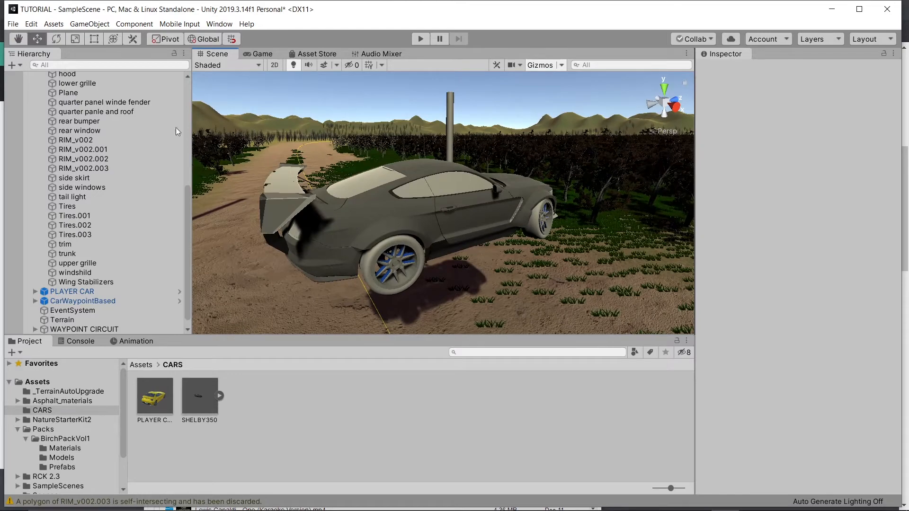
scroll(104, 95, "up", 8)
left_click(100, 96)
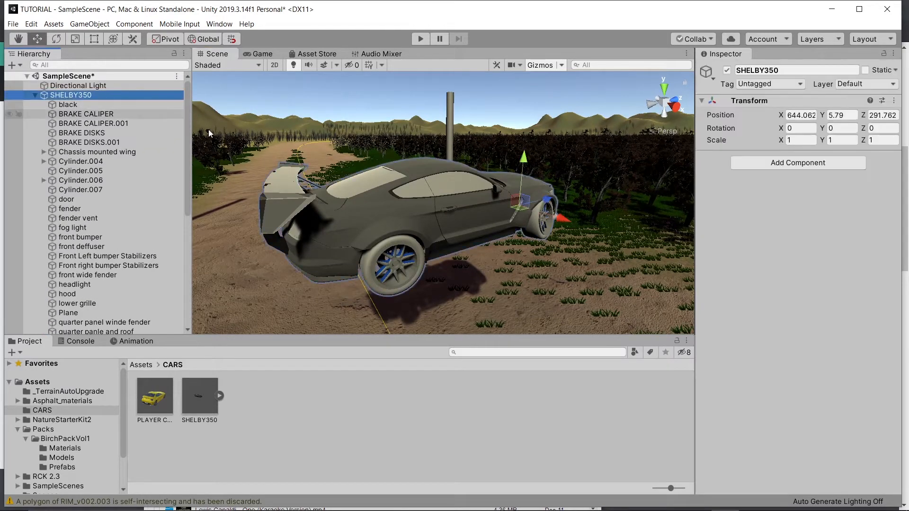
left_click_drag(523, 160, 520, 218)
right_click_drag(397, 192, 580, 348)
left_click_drag(341, 113, 547, 138)
left_click_drag(556, 82, 516, 96)
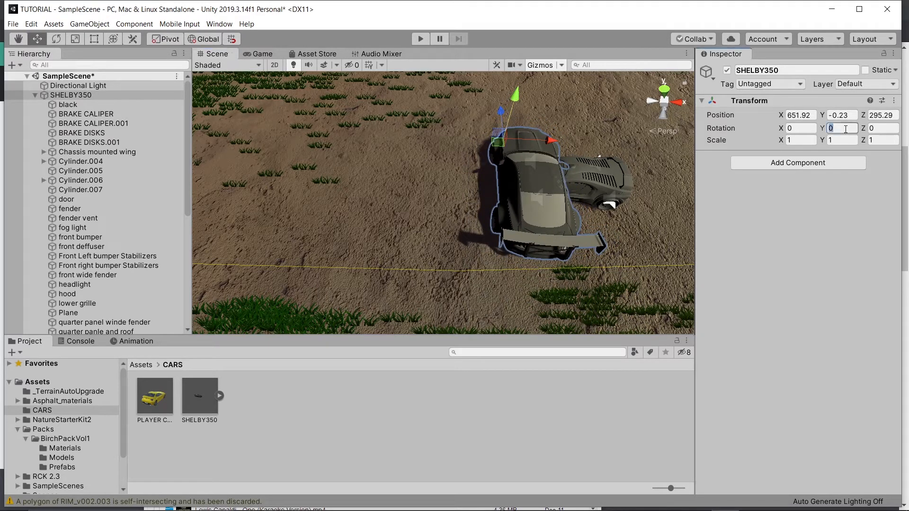
Set the SHELBY350's Y rotation to -90 and move it over the waypoint car to X 651.21, Z 291.308
type("-90")
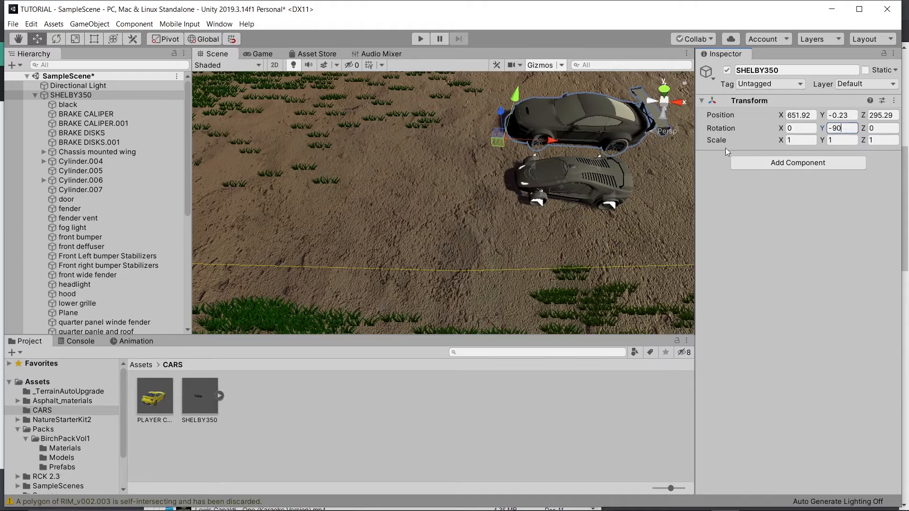
scroll(580, 195, "up", 10)
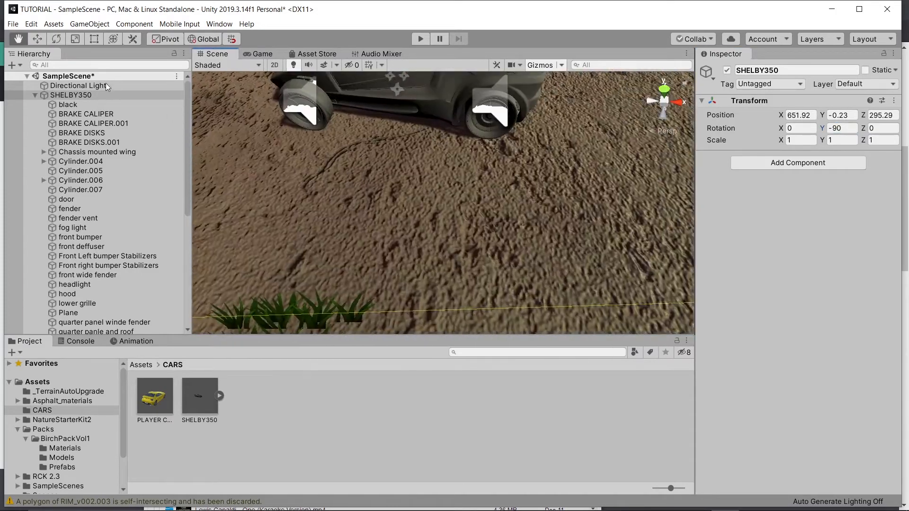
right_click_drag(386, 112, 433, 5)
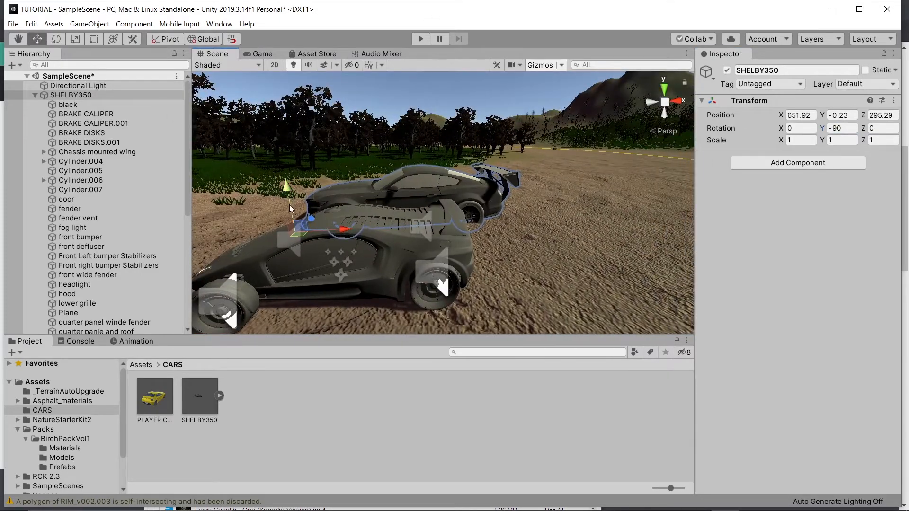
left_click_drag(331, 238, 215, 360)
right_click_drag(303, 217, 272, 260)
middle_click_drag(293, 209, 352, 286)
left_click_drag(361, 256, 408, 242)
Check the SHELBY350's fit over the waypoint car and nest it as a child of CarWaypointBased
key("q")
middle_click_drag(462, 233, 358, 188)
left_click_drag(429, 183, 207, 147, "alt")
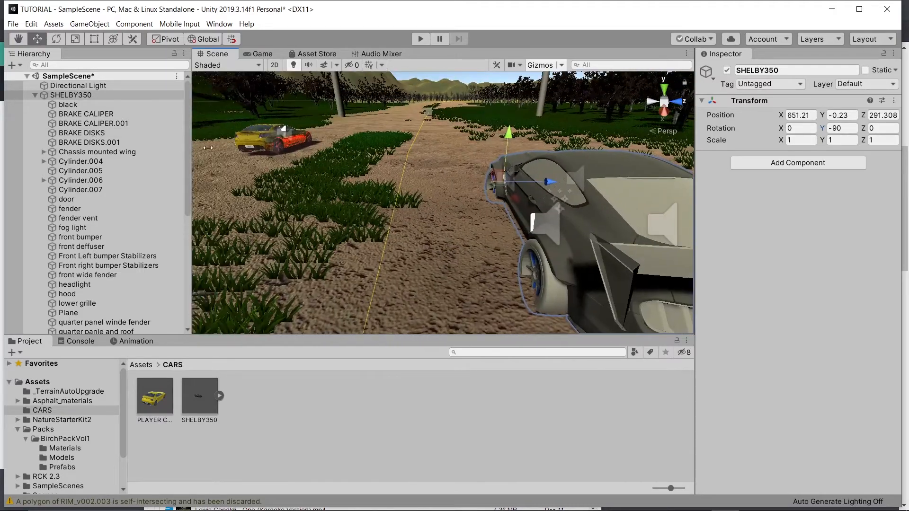
middle_click_drag(409, 176, 131, 117)
left_click_drag(473, 185, 452, 180, "alt")
middle_click_drag(453, 181, 451, 211)
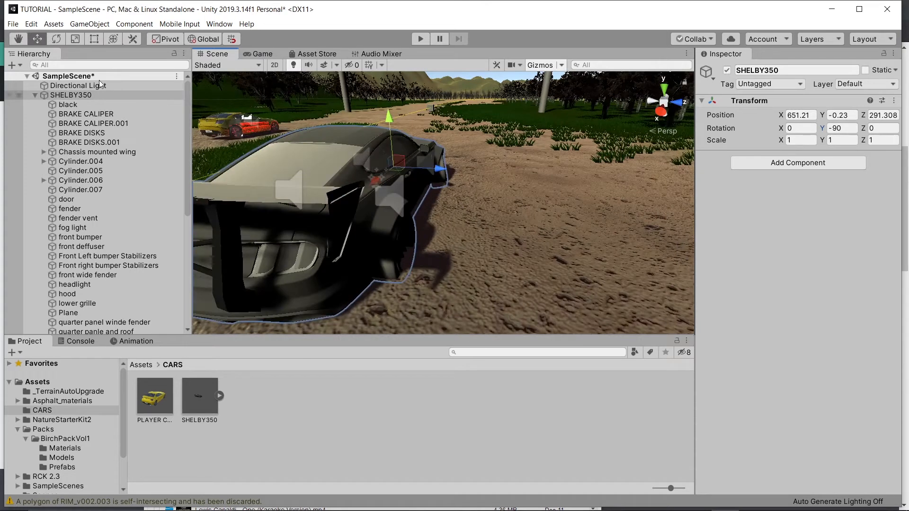
left_click(72, 94)
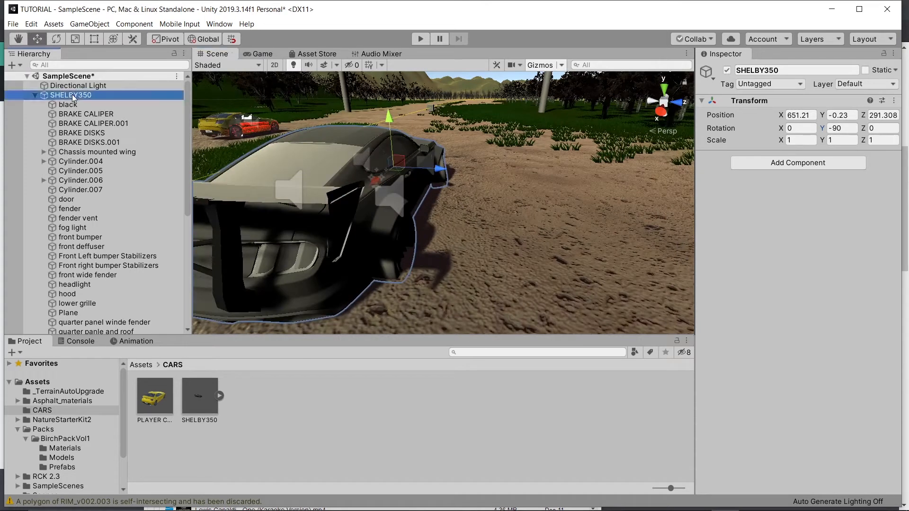
left_click(35, 95)
left_click_drag(67, 97, 71, 118)
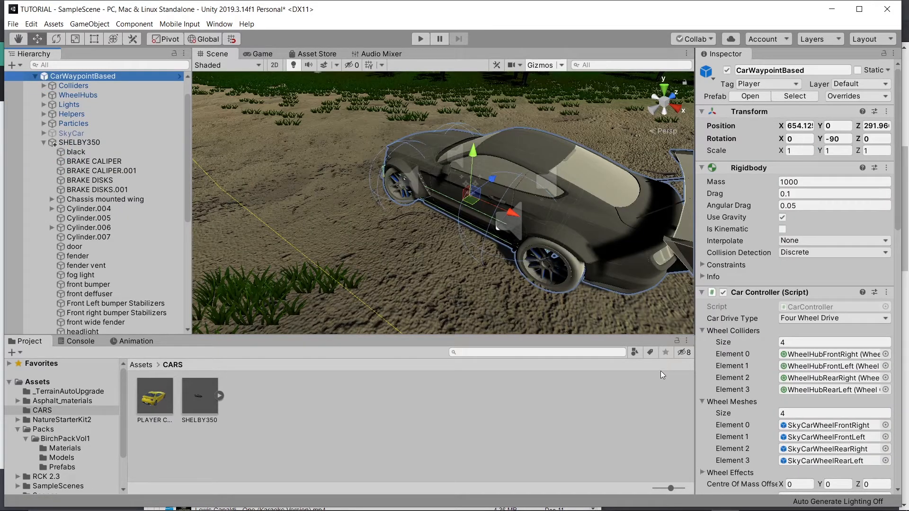
Straighten the FL wheel in the SHELBY350's wheels group by setting its Y rotation to -89.56
left_click_drag(426, 203, 535, 165, "alt")
left_click_drag(564, 192, 415, 199, "alt")
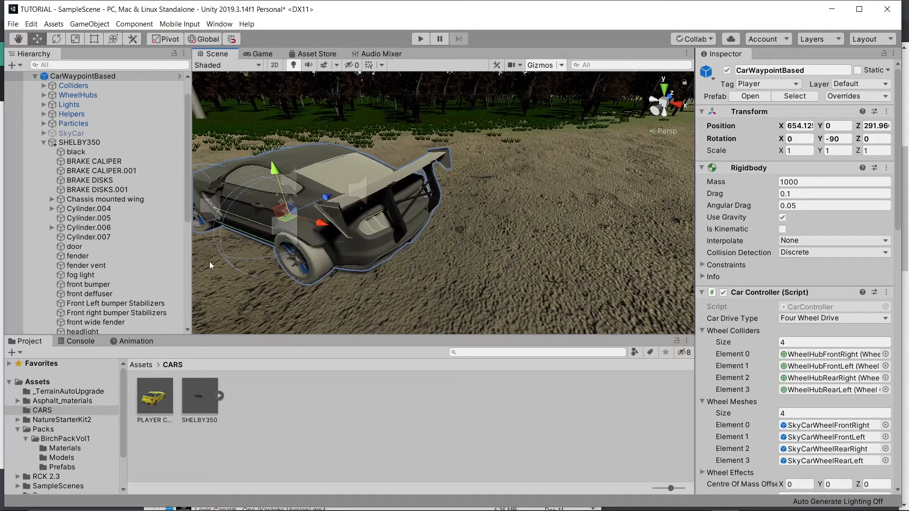
left_click_drag(227, 244, 334, 233, "alt")
middle_click_drag(340, 208, 491, 224)
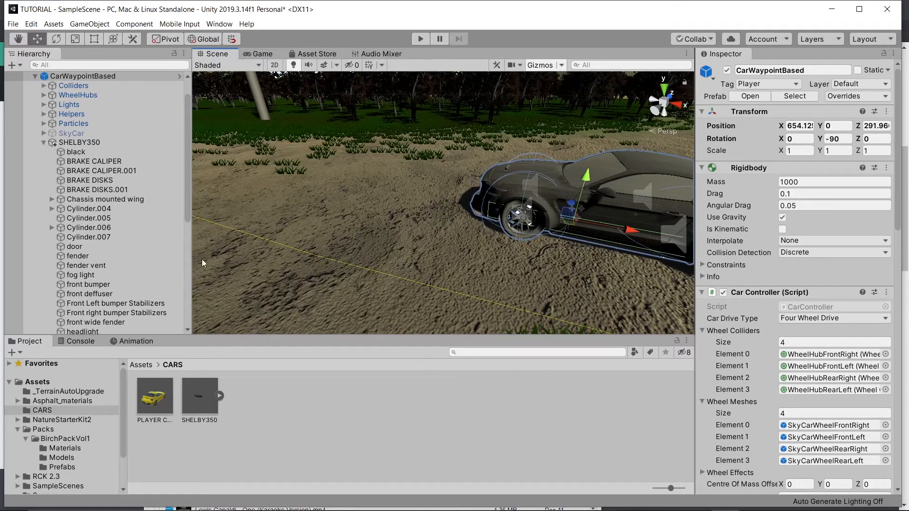
scroll(124, 278, "down", 8)
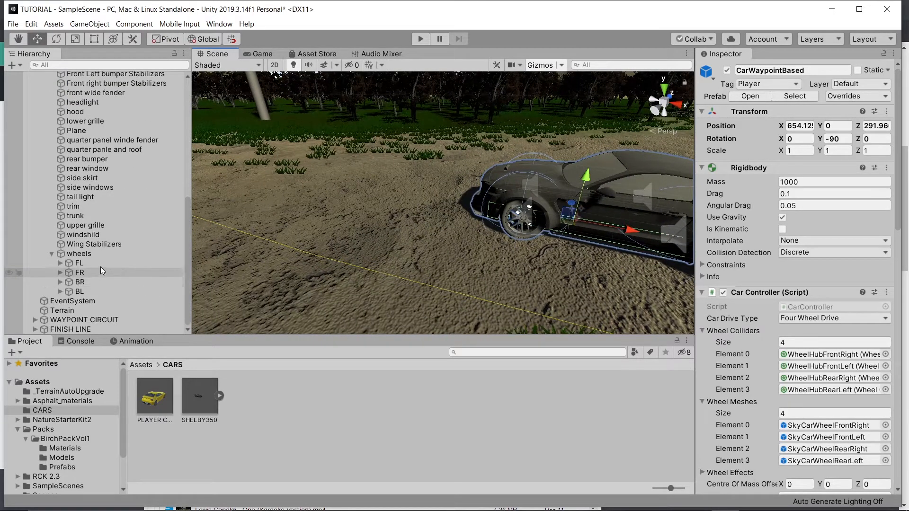
left_click(99, 263)
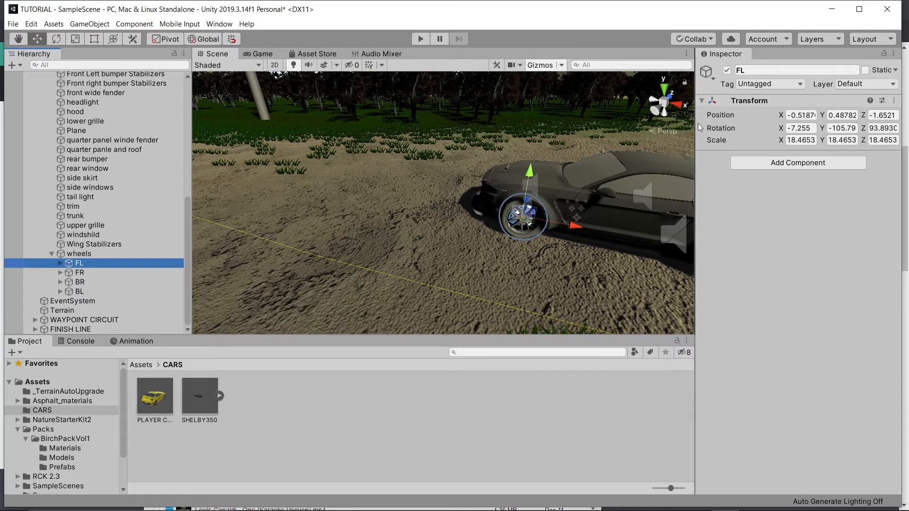
left_click(825, 130)
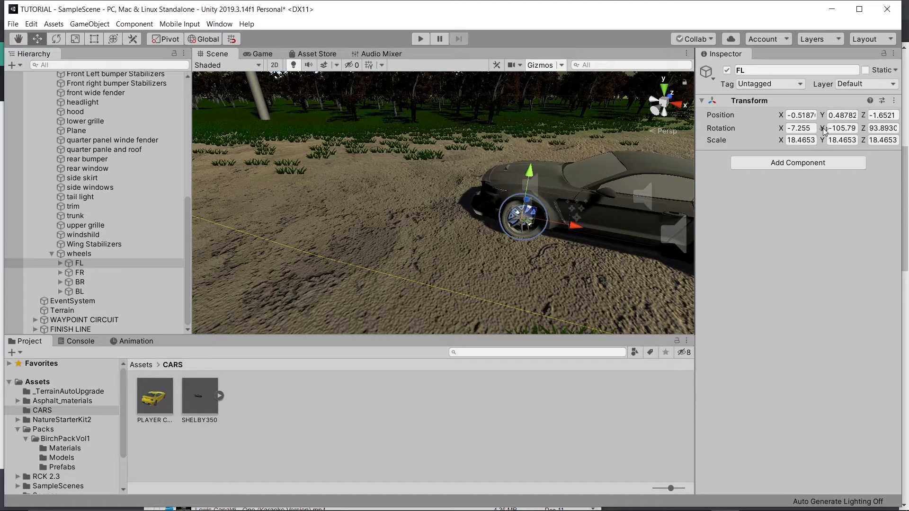
left_click_drag(826, 128, 199, 118)
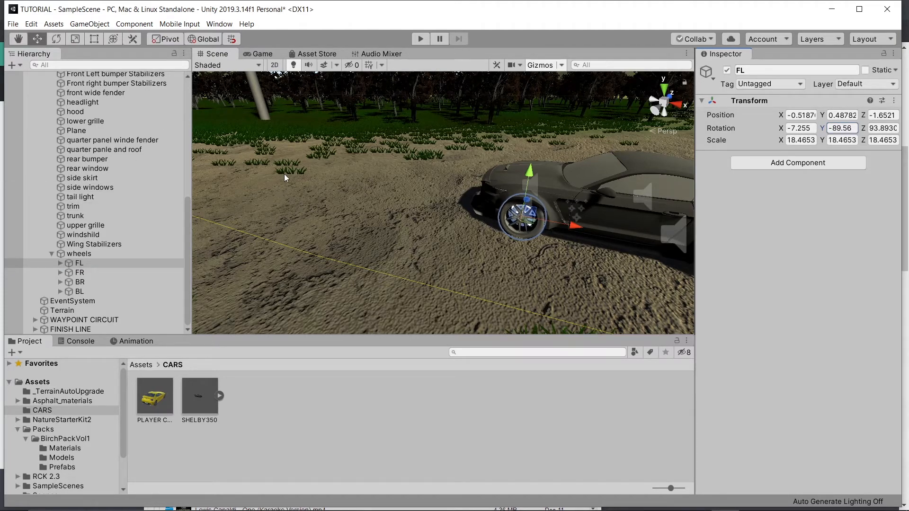
Straighten the FR wheel group of the SHELBY350 by setting its Y rotation to 88.3
right_click_drag(284, 175, 458, 195)
middle_click_drag(381, 187, 556, 189)
right_click_drag(473, 194, 540, 201)
middle_click_drag(464, 208, 525, 203)
right_click_drag(407, 218, 521, 230)
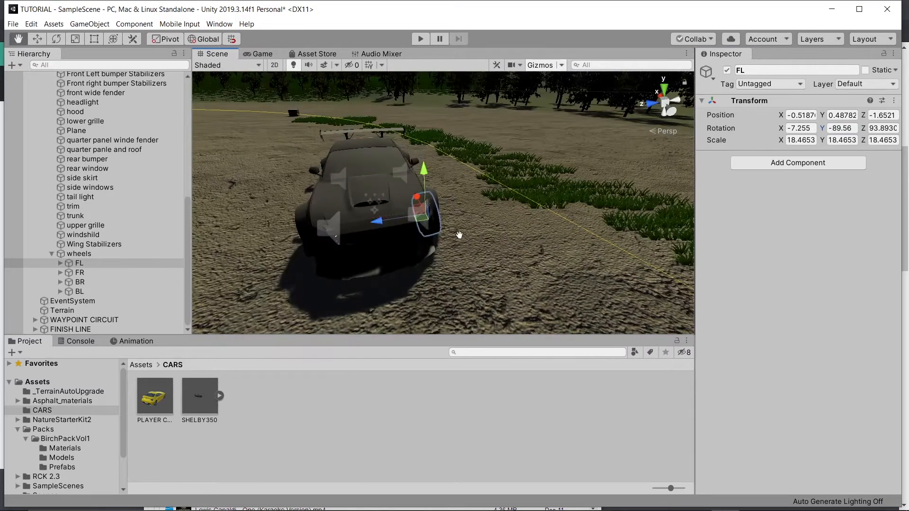
middle_click_drag(459, 235, 525, 239)
left_click(582, 238)
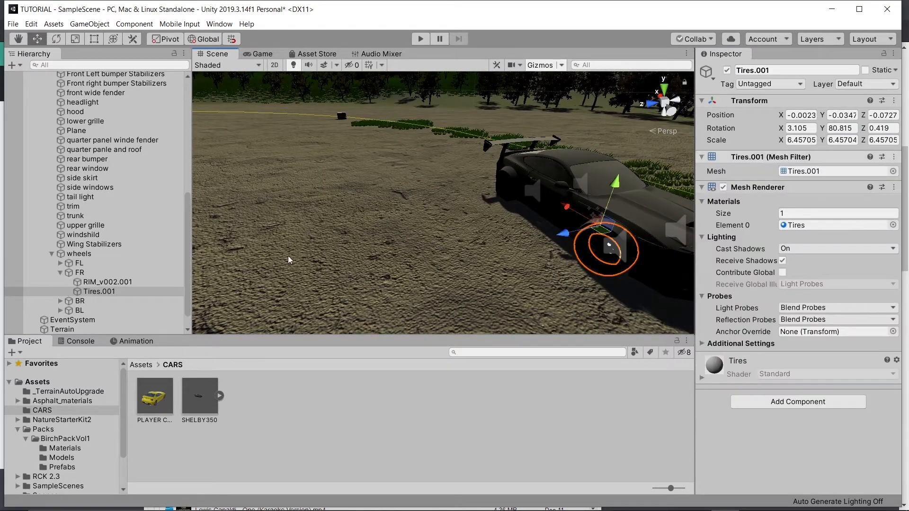
left_click(78, 273)
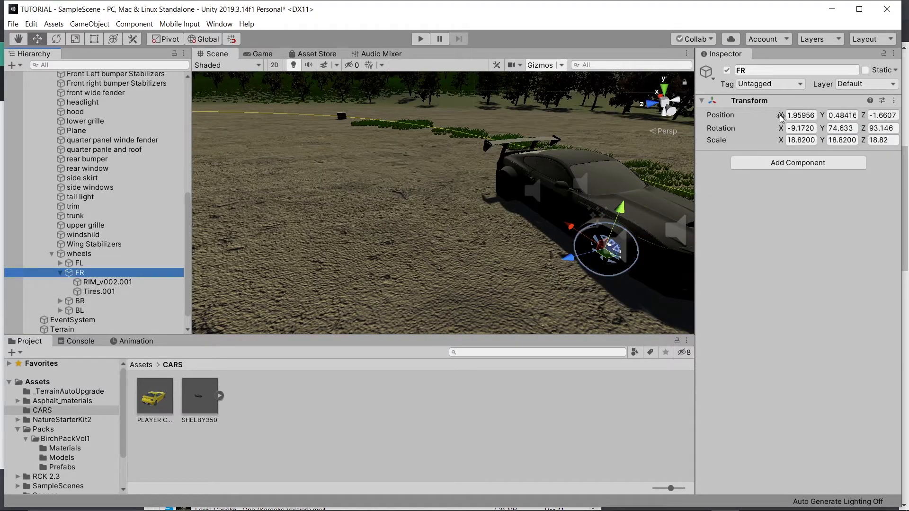
left_click_drag(822, 131, 837, 129)
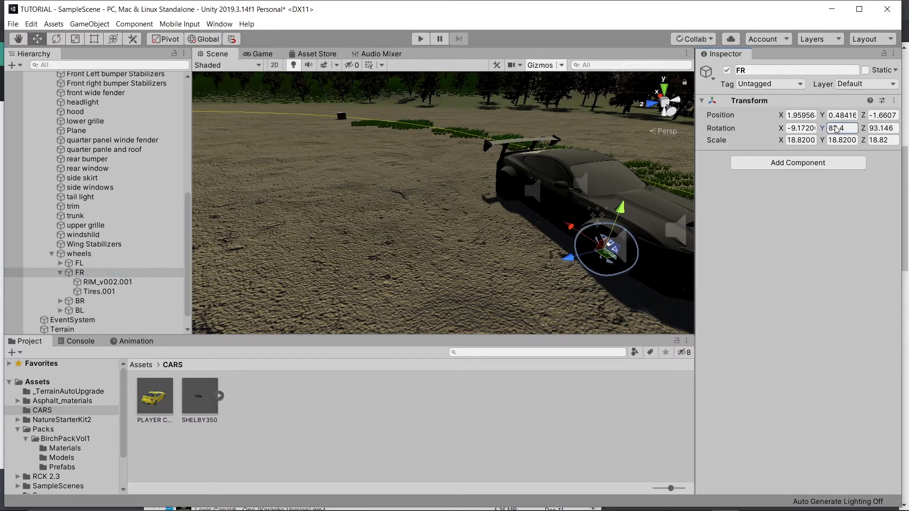
Play-test the scene, switching to the chase camera and driving the yellow player car behind the SHELBY350 AI car
left_click(422, 39)
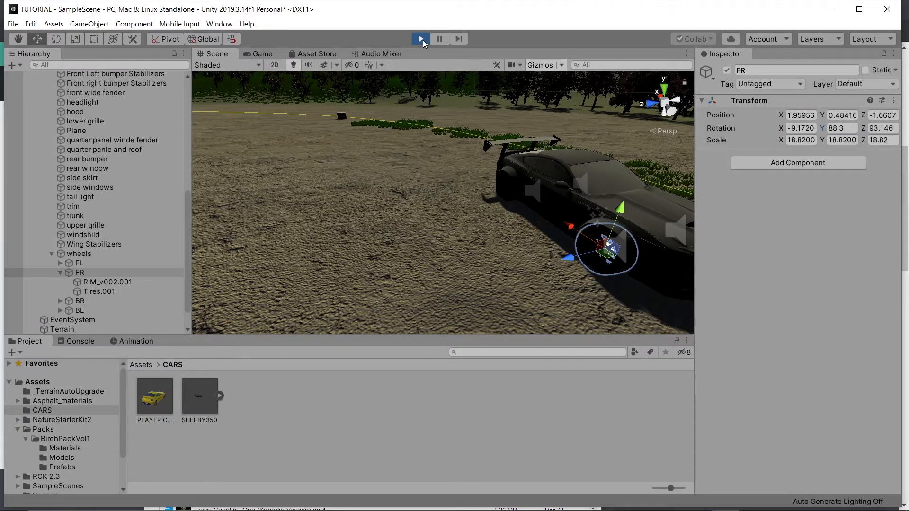
key("c")
key("c")
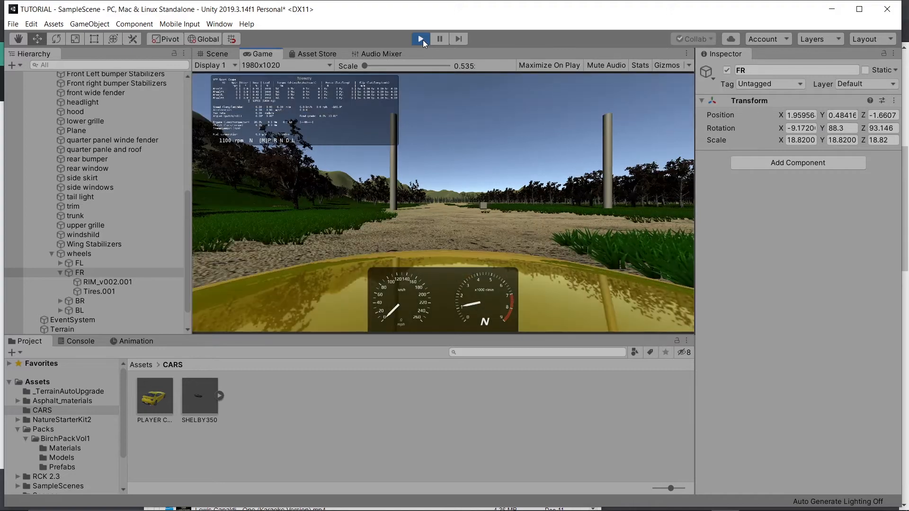
key("Up")
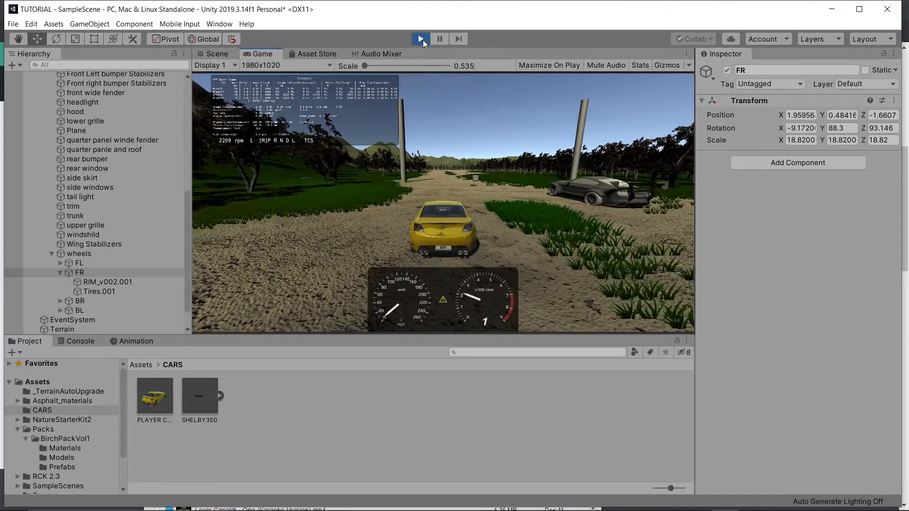
key("Up")
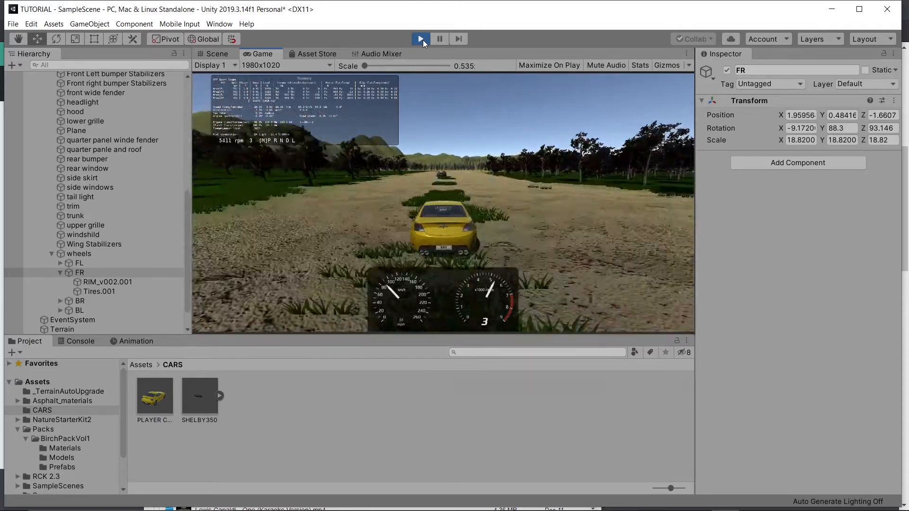
key("Up")
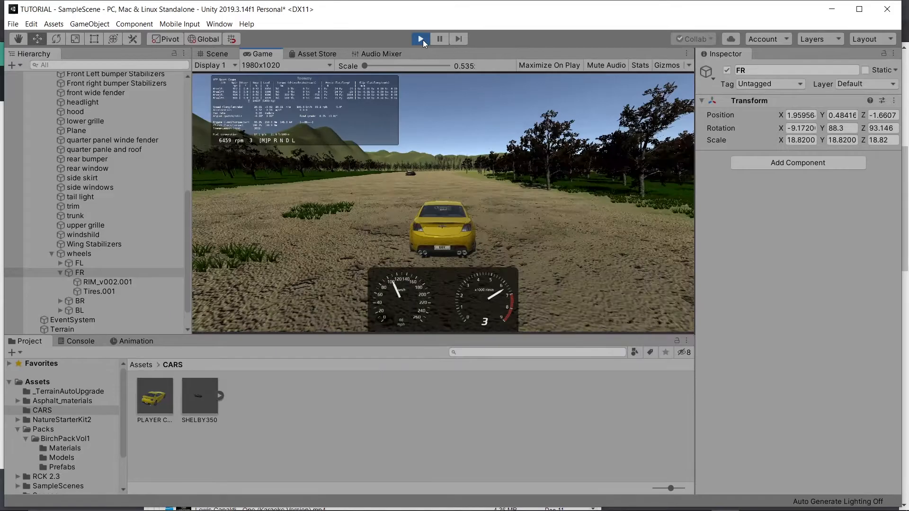
key("Up")
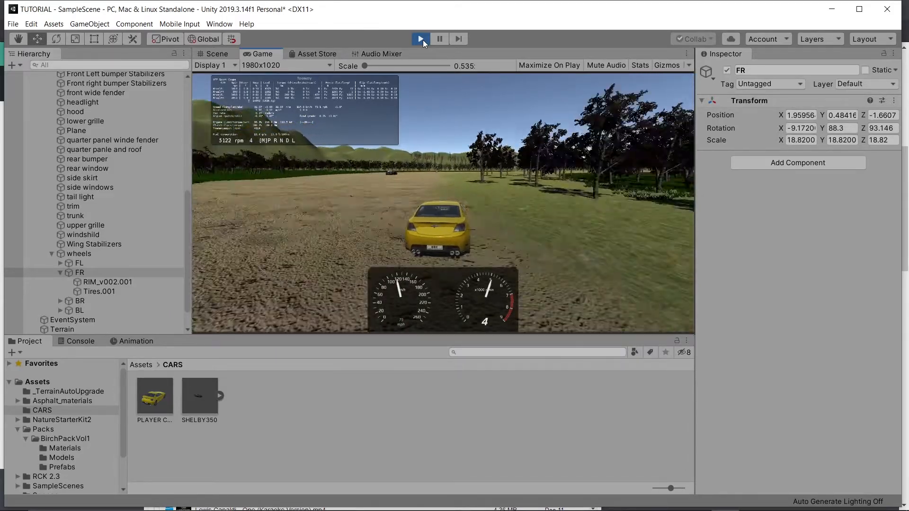
key("Up")
key("Left")
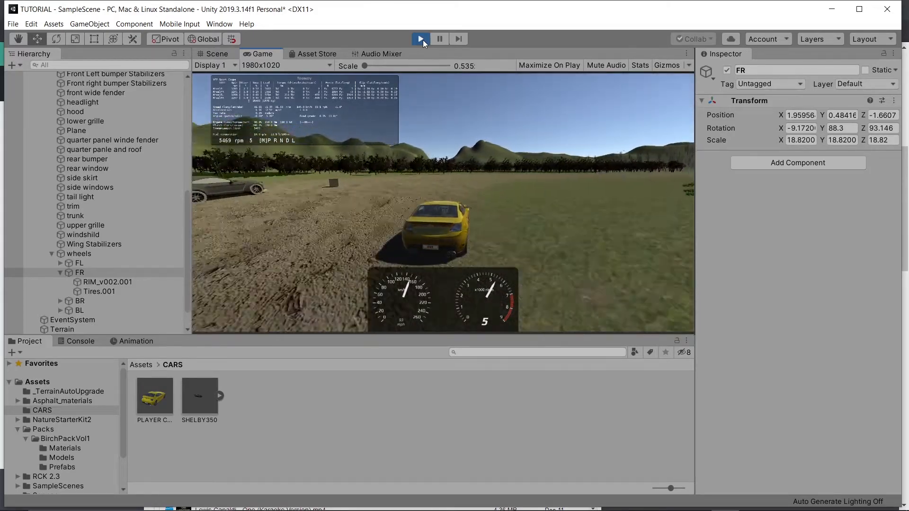
Brake and steer the player car through the trees, continue along the track behind the AI car, and end the play-test
key("Down")
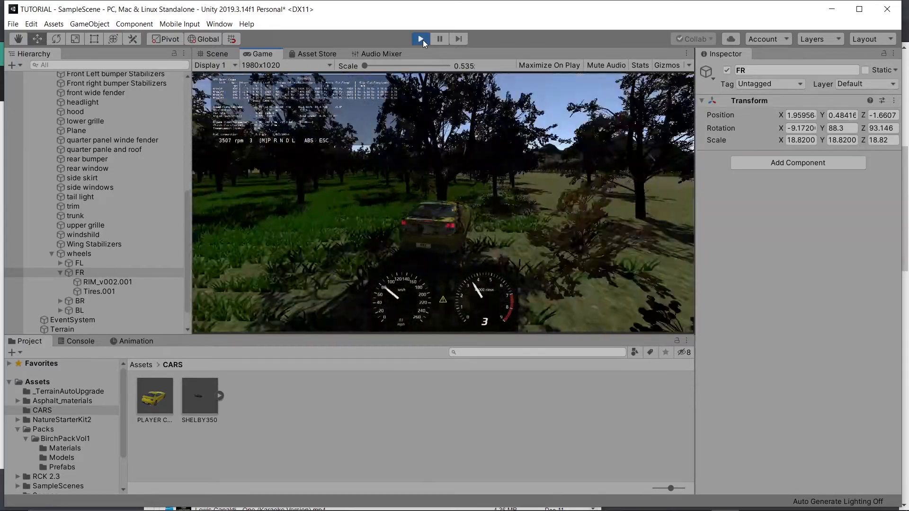
key("Up")
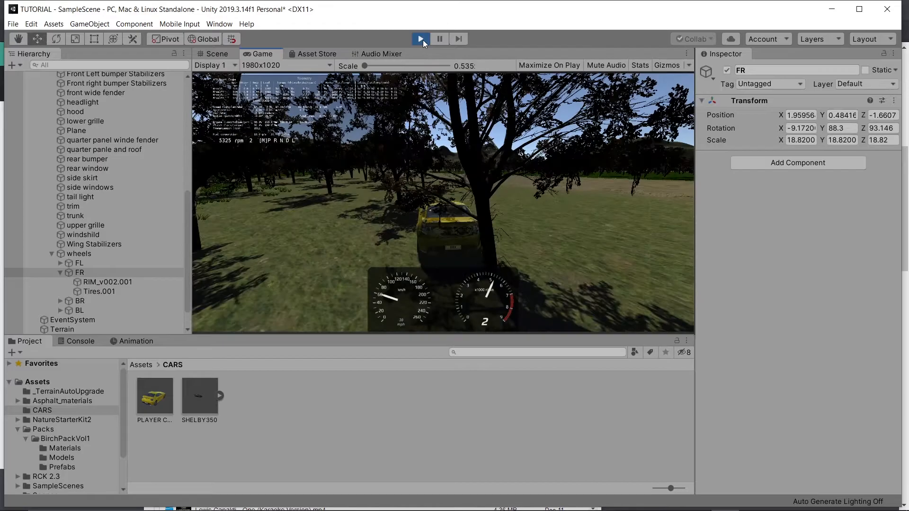
key("Left")
key("Up")
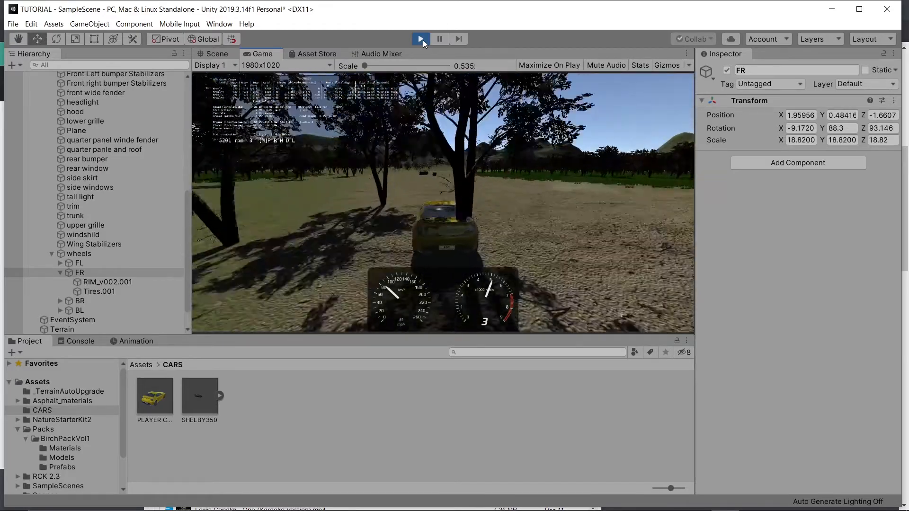
key("Right")
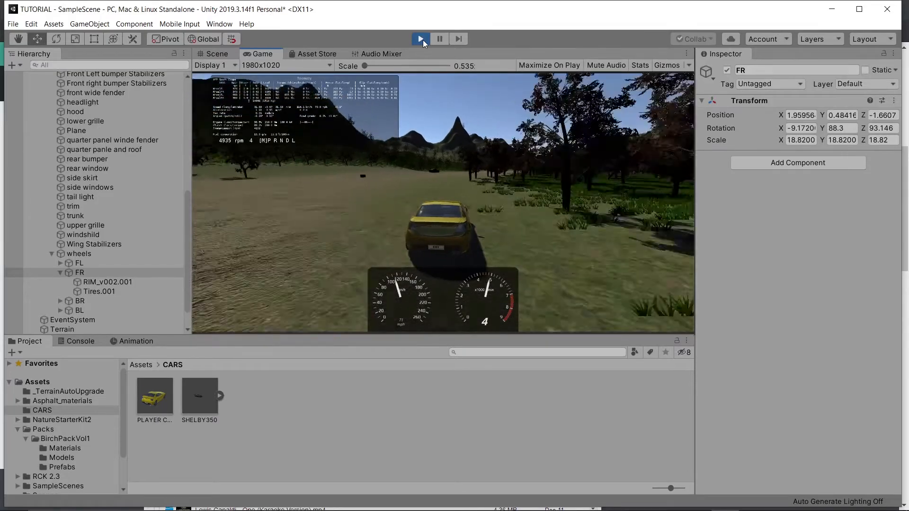
key("Left")
key("Right")
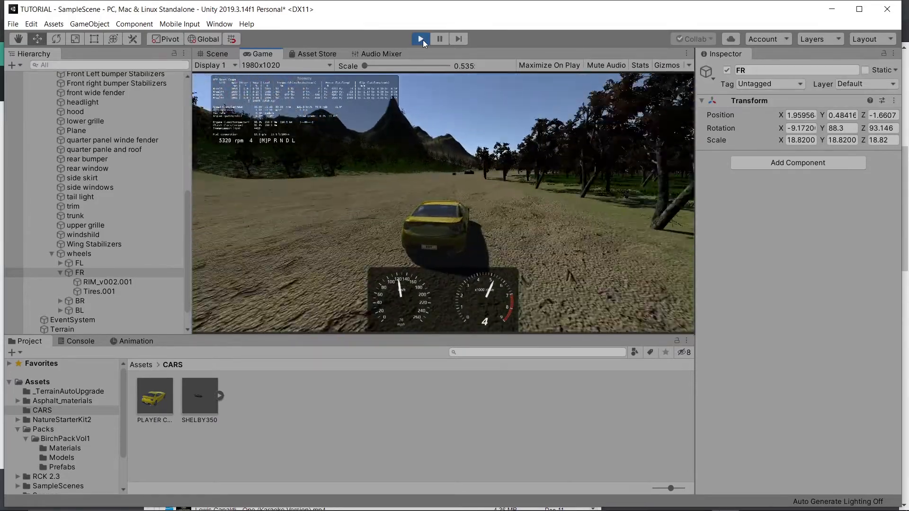
key("Down")
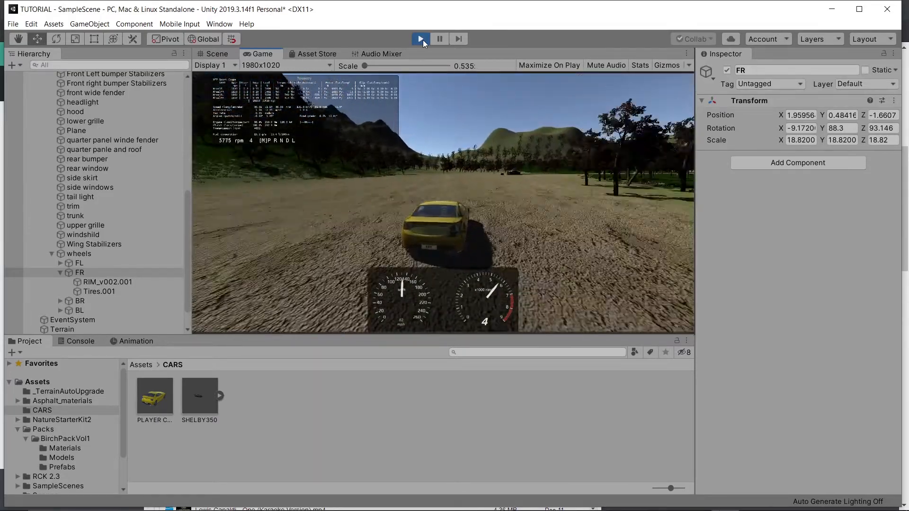
key("Right")
key("Up")
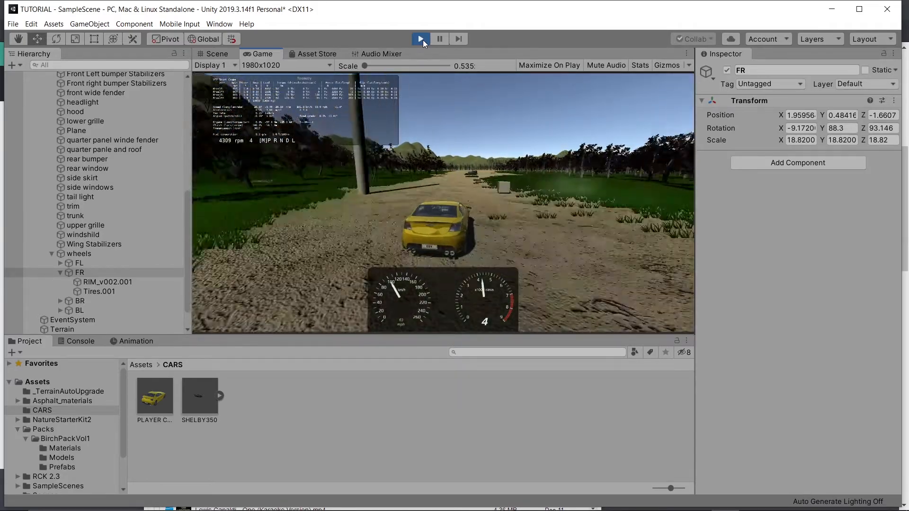
left_click(422, 40)
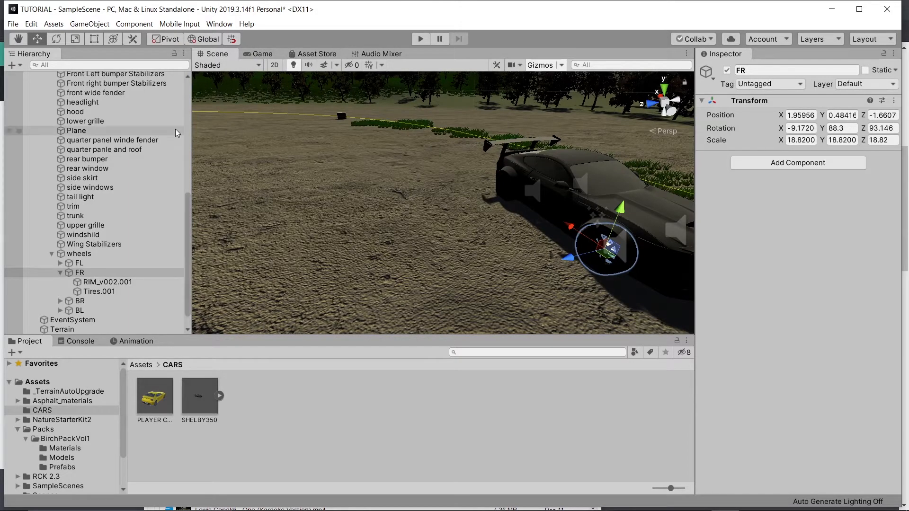
Try to search the Asset Store inside the editor for "car"
left_click(297, 53)
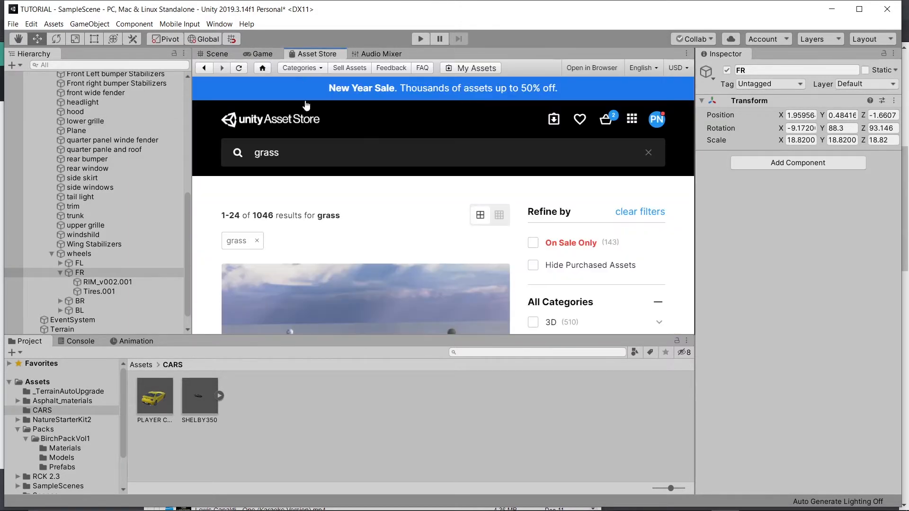
left_click(291, 155)
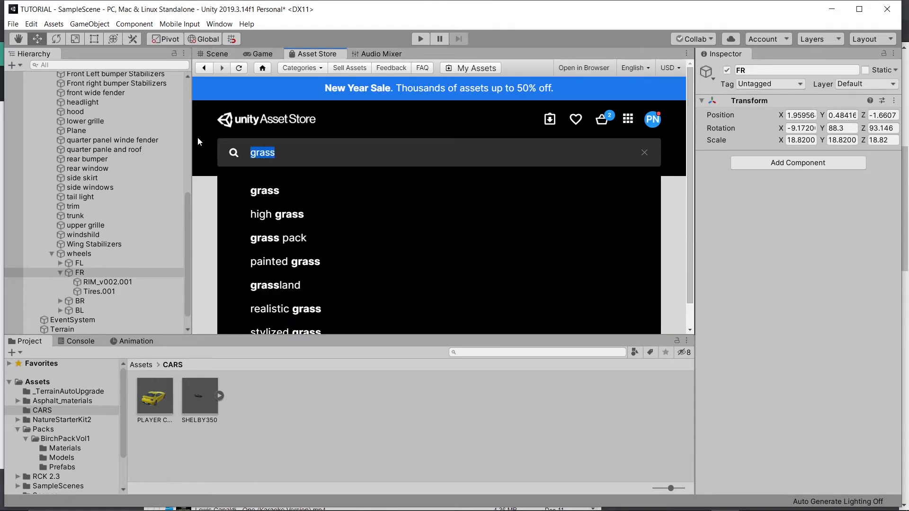
type("car")
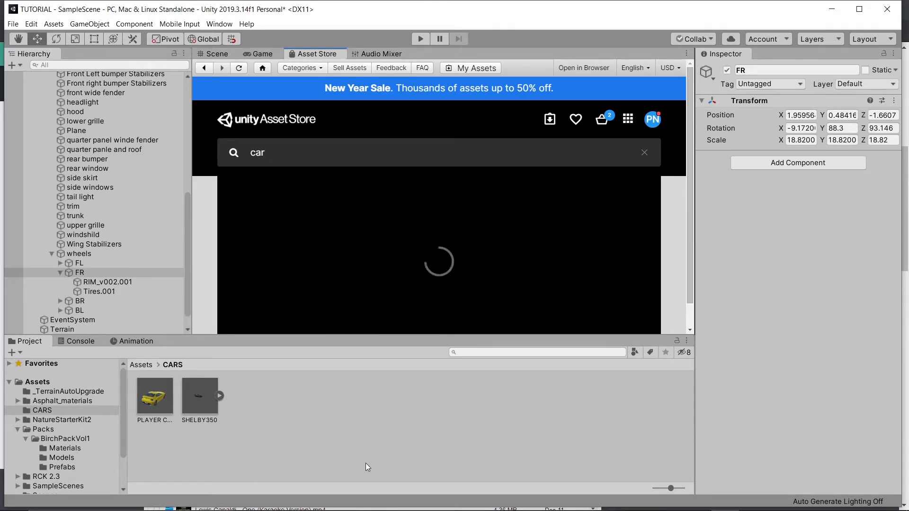
Switch to Chrome and search the Unity Asset Store website for "car"
left_click(389, 500)
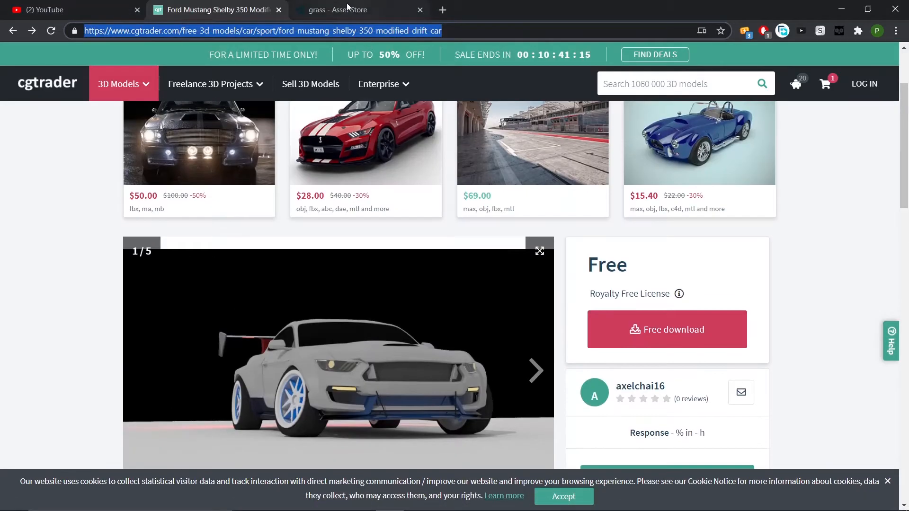
left_click(312, 10)
scroll(337, 97, "up", 10)
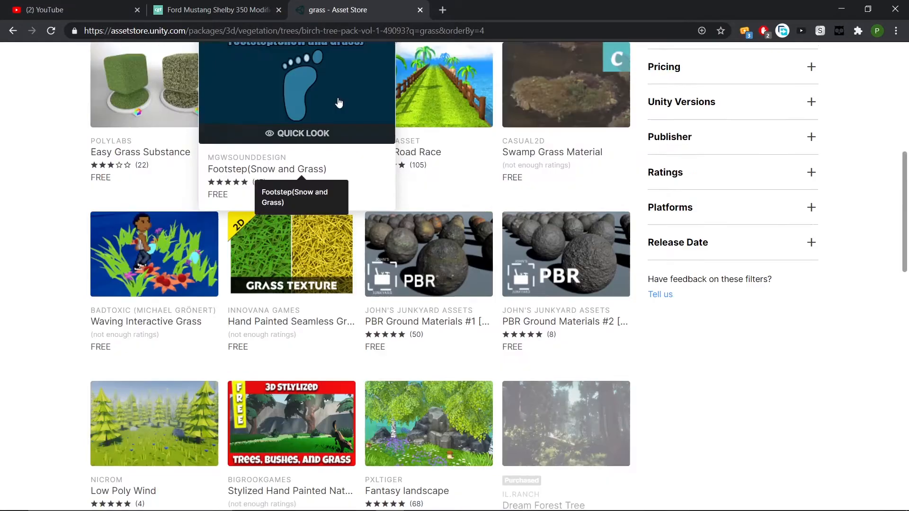
left_click_drag(282, 122, 96, 120)
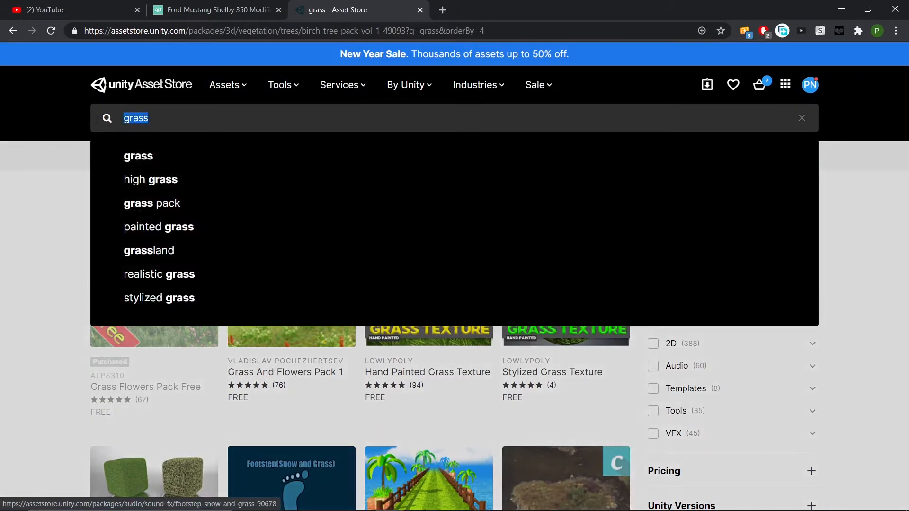
type("car")
key("Return")
left_click(51, 31)
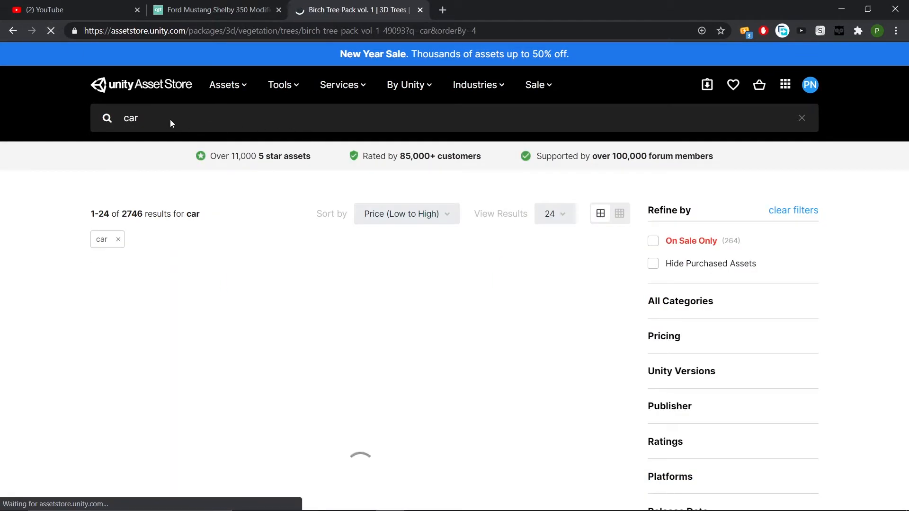
Examine the free car assets on the first results page and on page 3
mouse_move(303, 278)
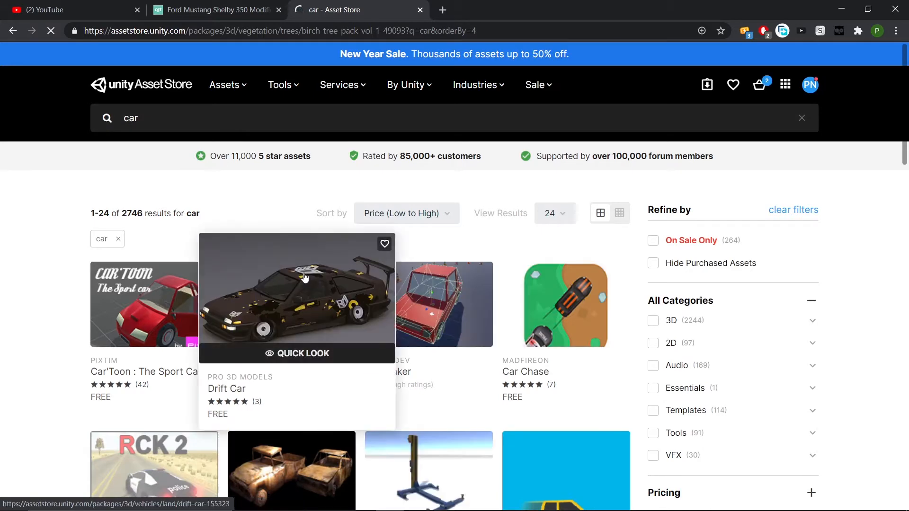
mouse_move(361, 325)
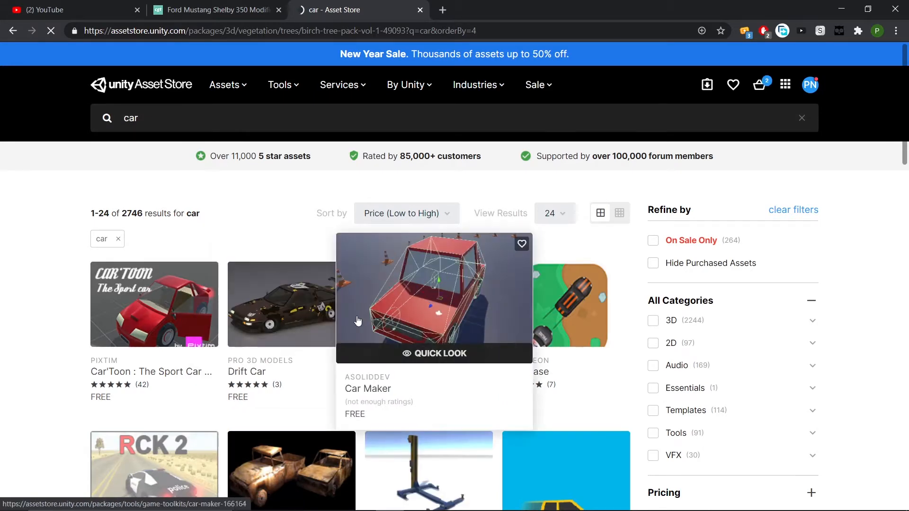
scroll(359, 323, "down", 2)
scroll(358, 321, "down", 6)
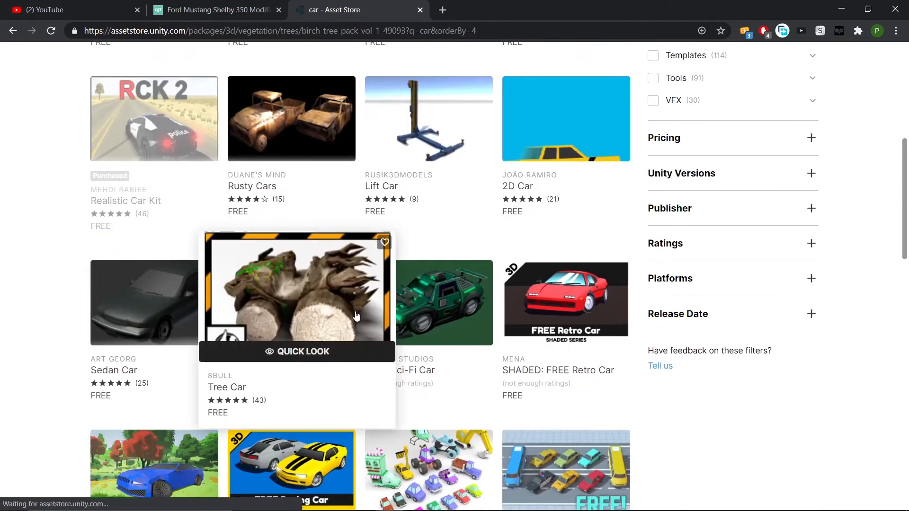
scroll(356, 316, "down", 7)
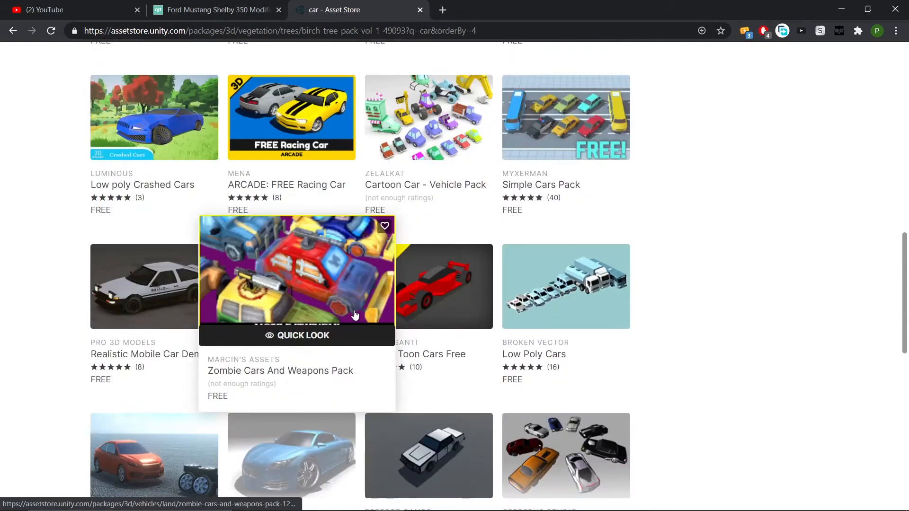
scroll(355, 315, "down", 2)
left_click(353, 292)
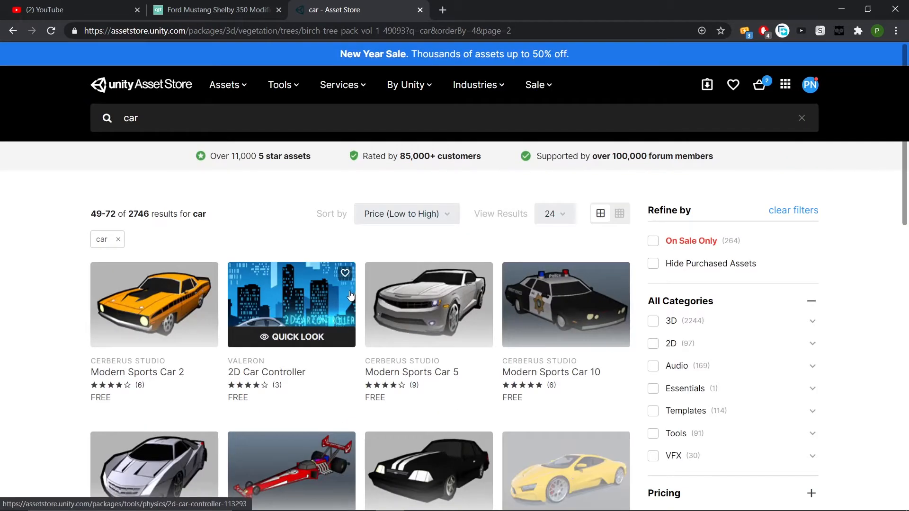
scroll(350, 296, "down", 8)
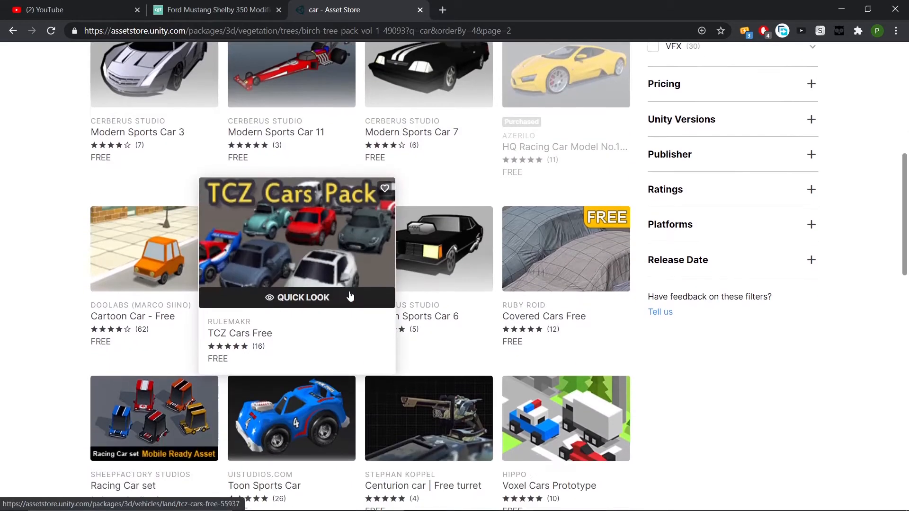
scroll(351, 296, "down", 10)
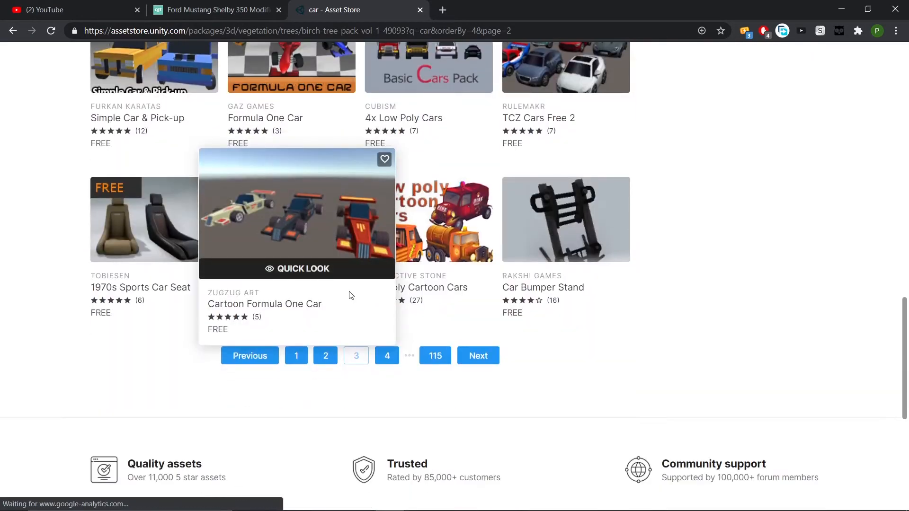
Go to page 4 of the car results and view the Modern Touring Car Pack Demo asset
left_click(387, 355)
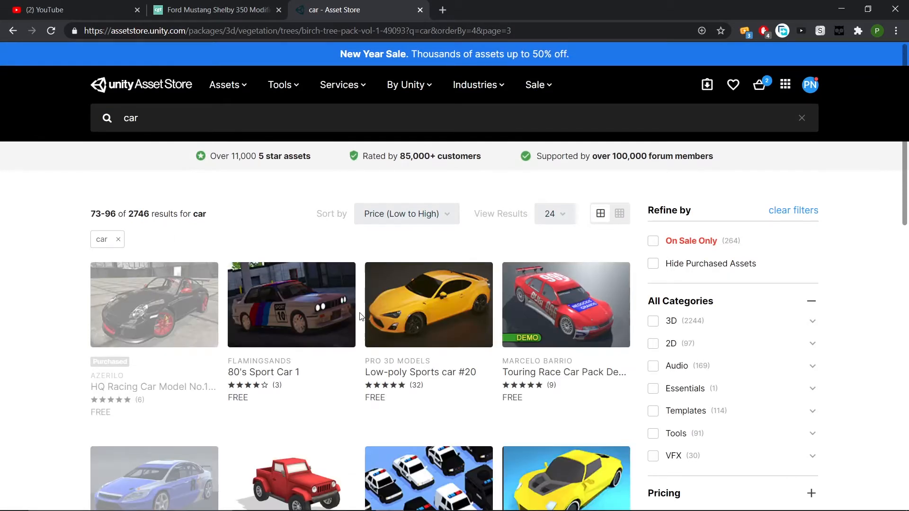
scroll(361, 316, "down", 3)
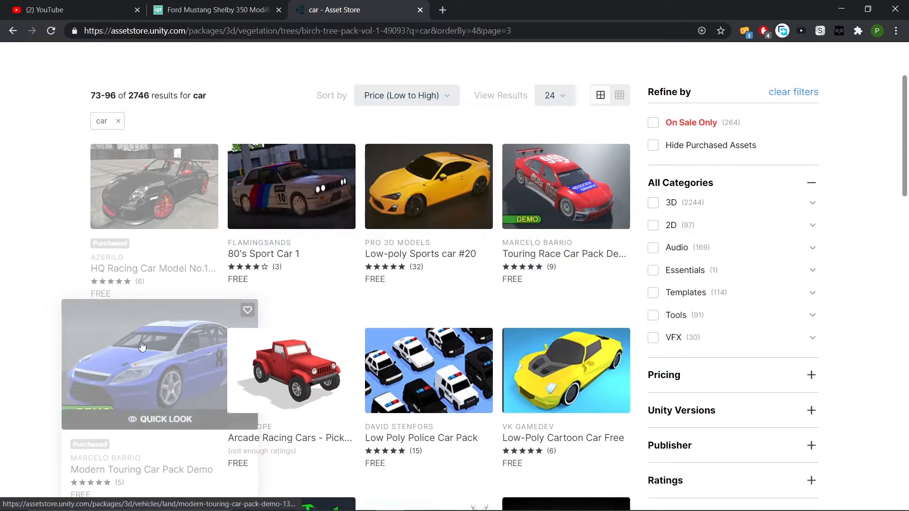
scroll(183, 337, "down", 2)
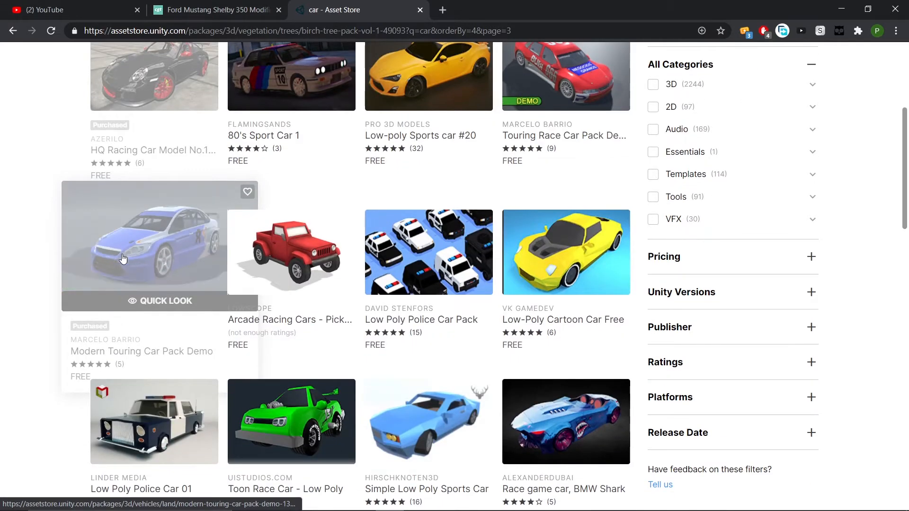
left_click(122, 257)
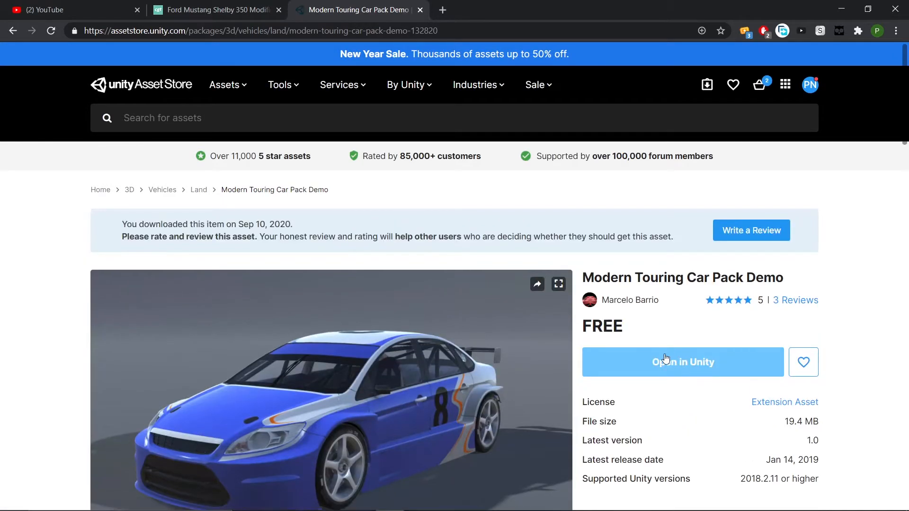
Switch back to Unity and show the My Assets list in the Asset Store
mouse_move(690, 499)
left_click(725, 500)
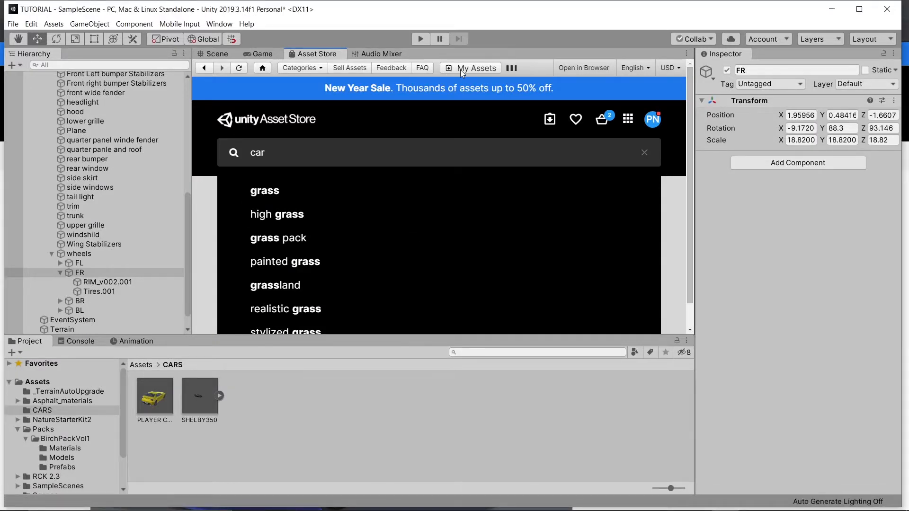
left_click(461, 69)
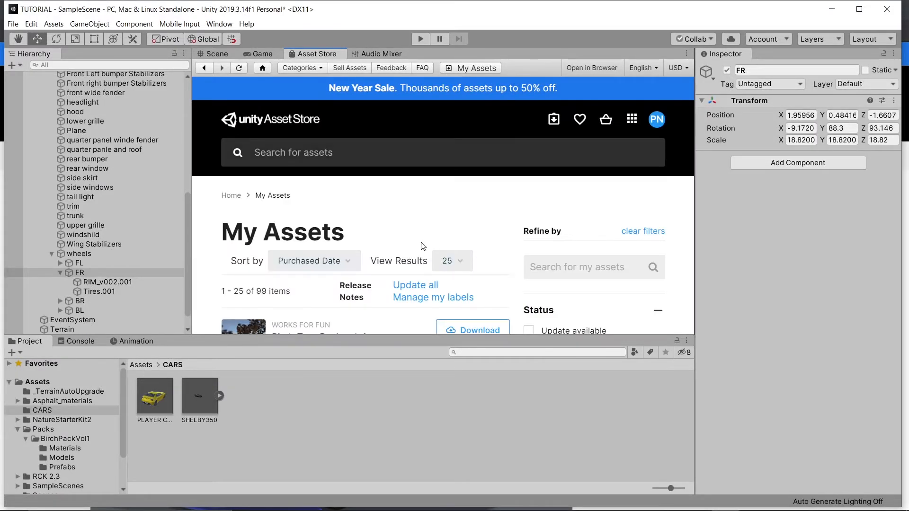
Filter My Assets for "touring car" and import the whole Modern Touring Car Pack Demo package
left_click(545, 267)
type("touri")
left_click(544, 239)
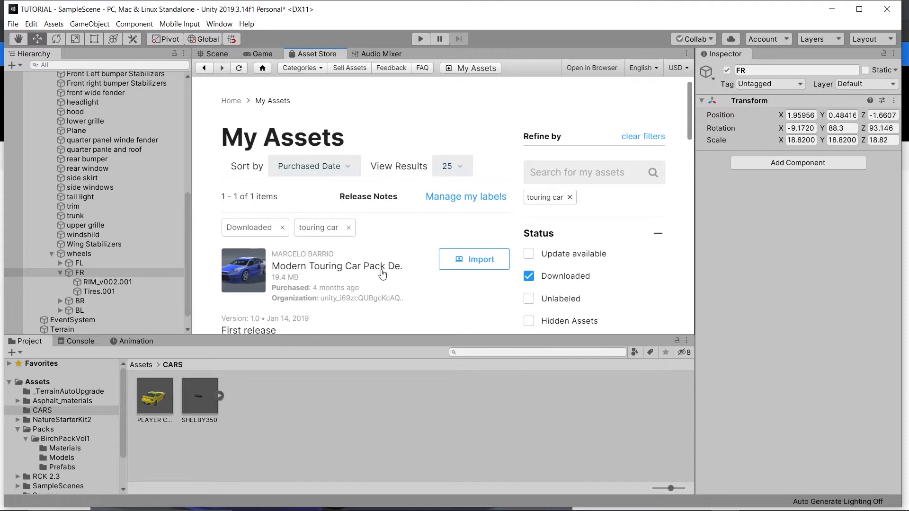
left_click(479, 261)
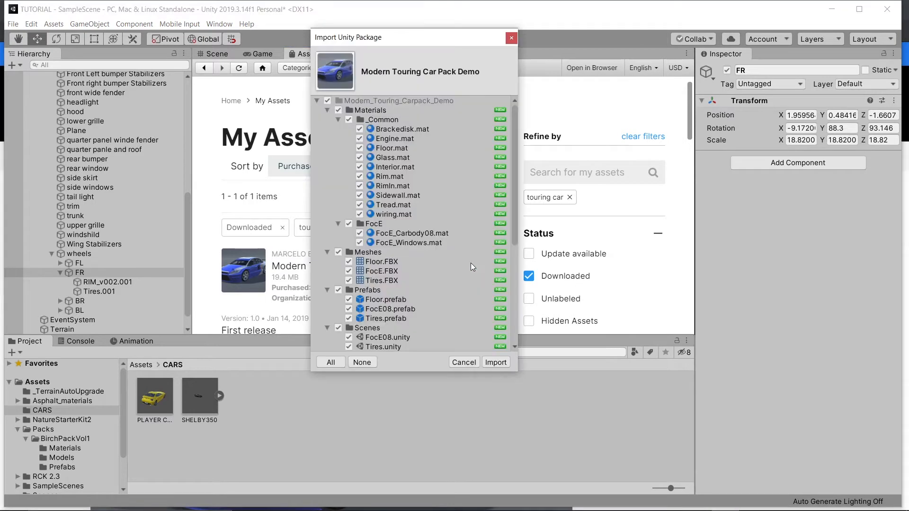
left_click(486, 362)
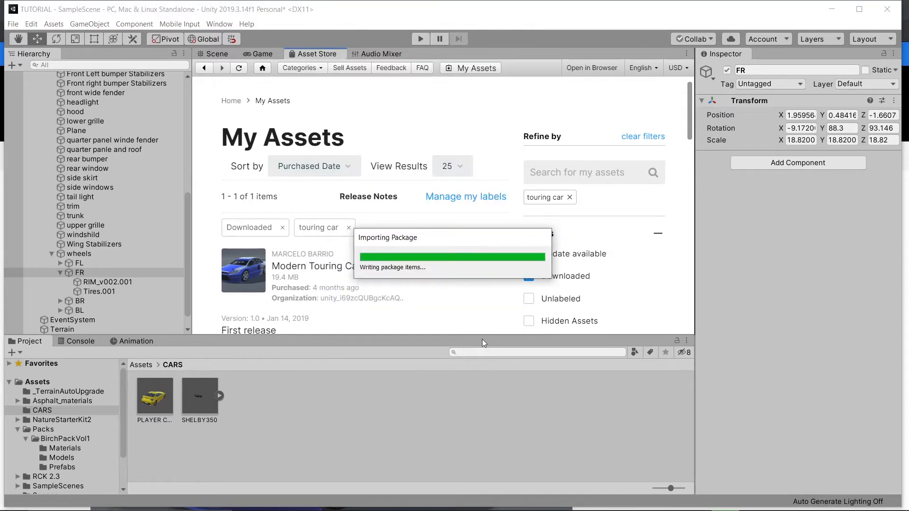
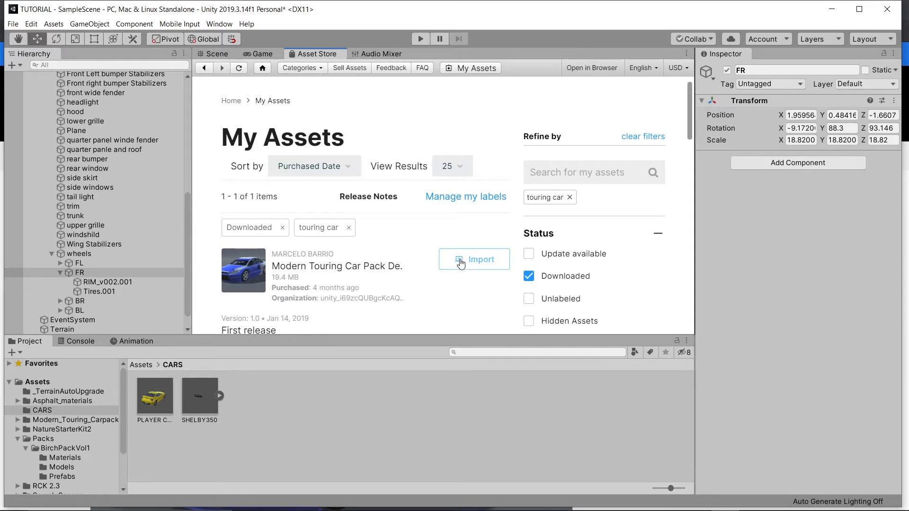
Return to the Scene view and open the Modern_Touring_Carpack_Demo folder in the project assets
left_click(226, 53)
left_click(141, 365)
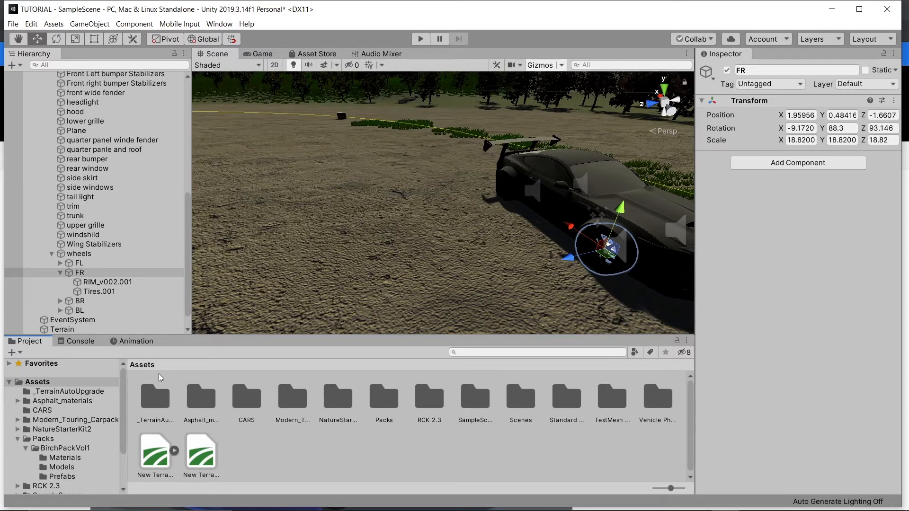
double_click(291, 403)
Delete the SHELBY350 model from the CarWaypointBased object
right_click_drag(377, 188, 495, 170)
scroll(75, 139, "up", 5)
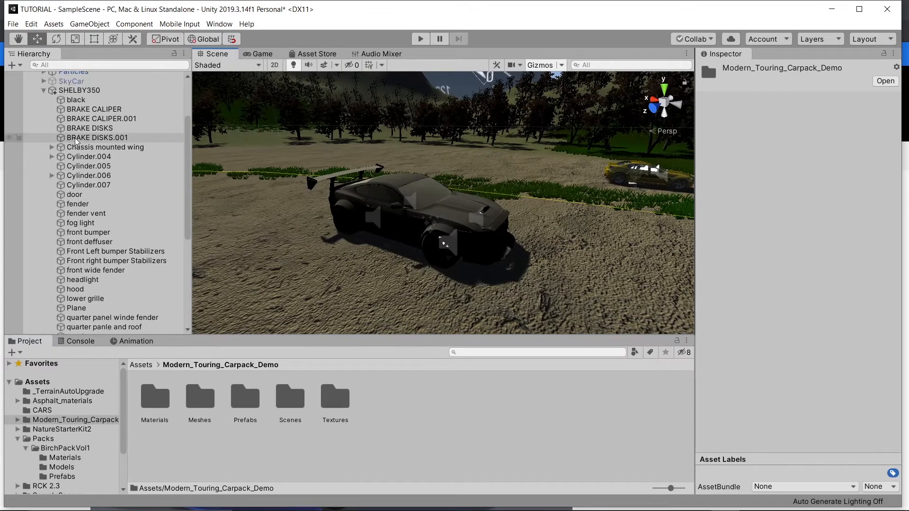
scroll(76, 142, "up", 3)
left_click(78, 171)
right_click(78, 172)
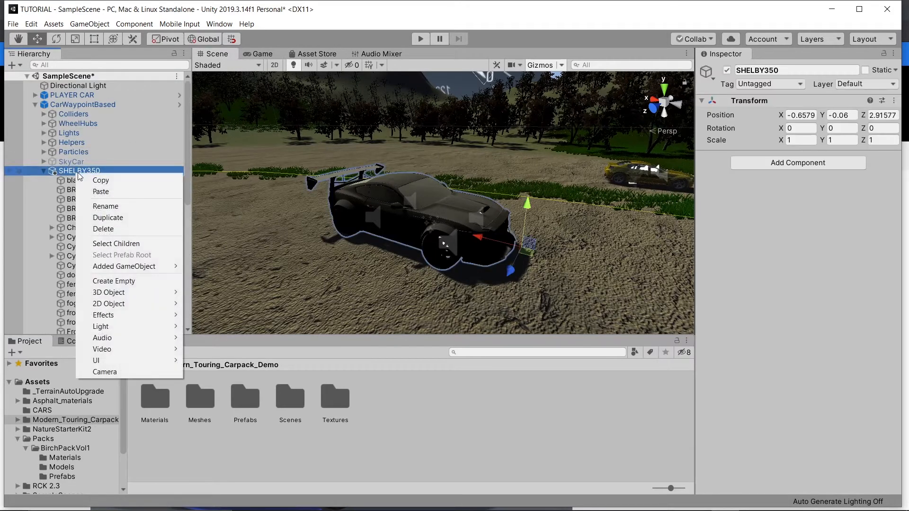
left_click(131, 230)
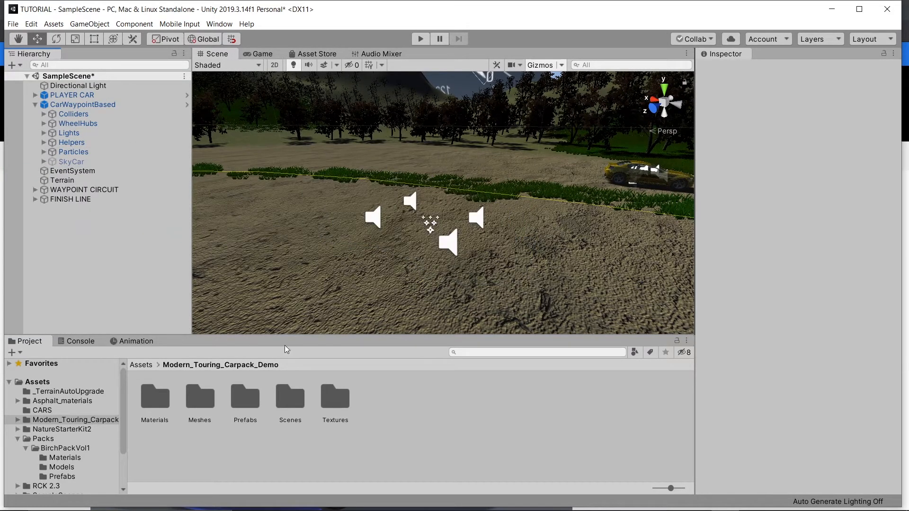
Place the FocE08 prefab in the scene at the AI car's location and set its Y rotation to -90
double_click(244, 400)
left_click_drag(205, 397, 429, 230)
left_click(831, 138)
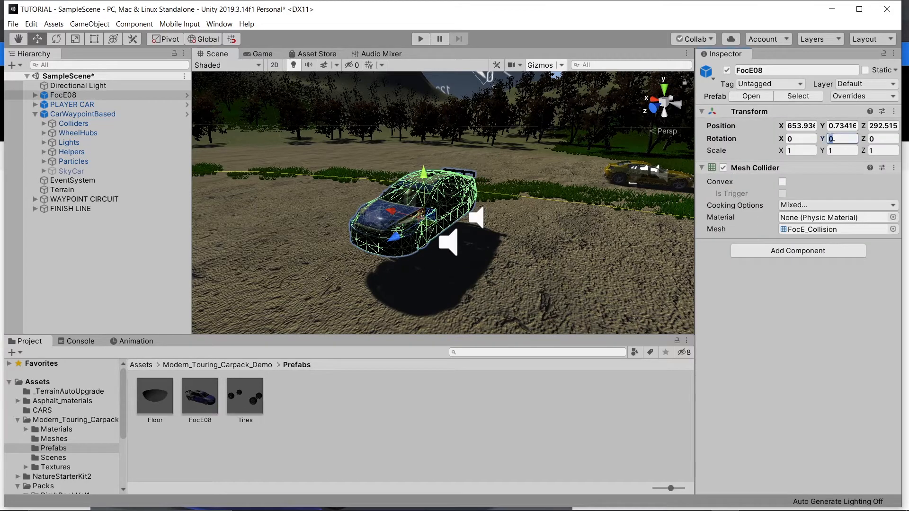
type("-90")
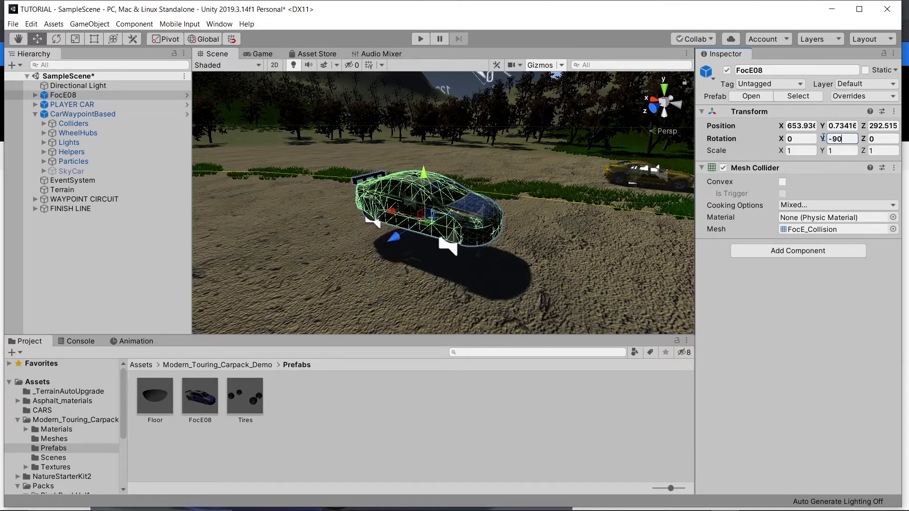
Activate the SkyCar model under CarWaypointBased as a placement reference
right_click_drag(432, 169, 476, 184)
middle_click_drag(476, 184, 631, 162)
right_click_drag(473, 163, 525, 166)
middle_click_drag(497, 164, 648, 178)
right_click_drag(439, 164, 541, 174)
middle_click_drag(436, 161, 578, 199)
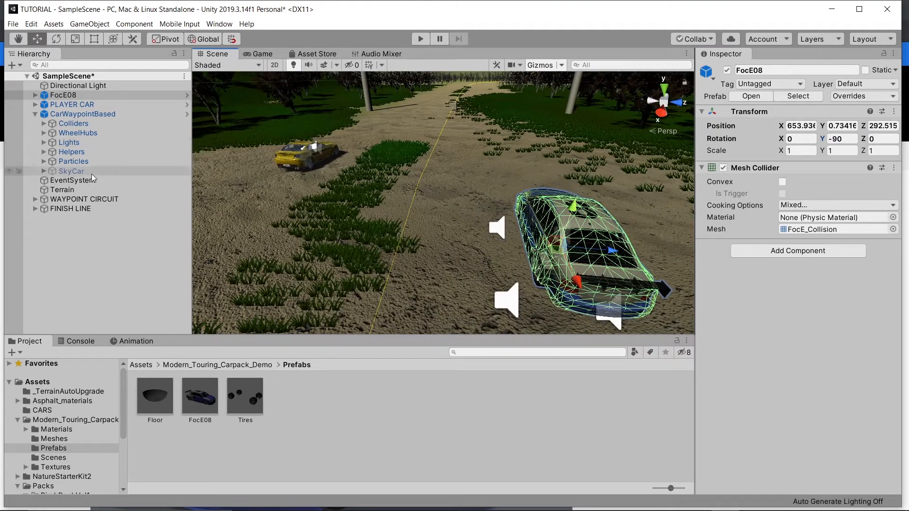
left_click(71, 171)
left_click(726, 70)
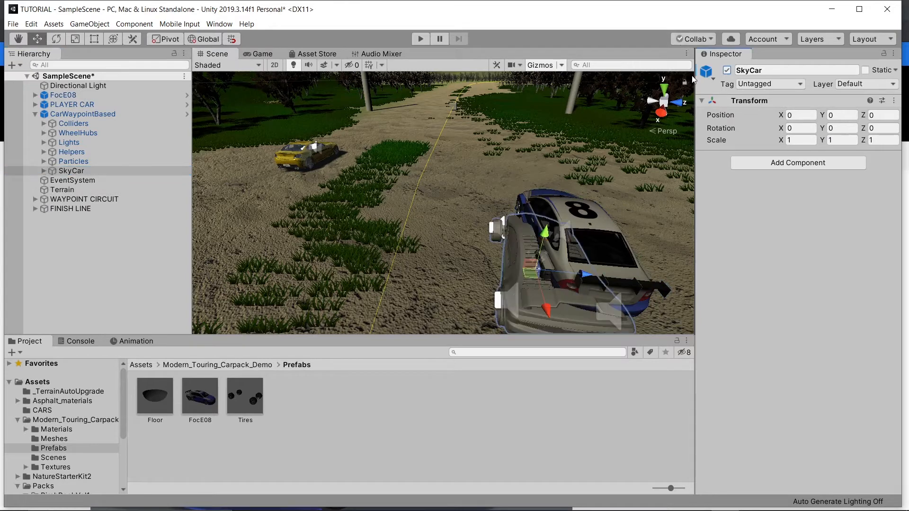
Move FocE08 onto the SkyCar body, to about X 654.61, Y 0.13, Z 291.5
left_click(65, 94)
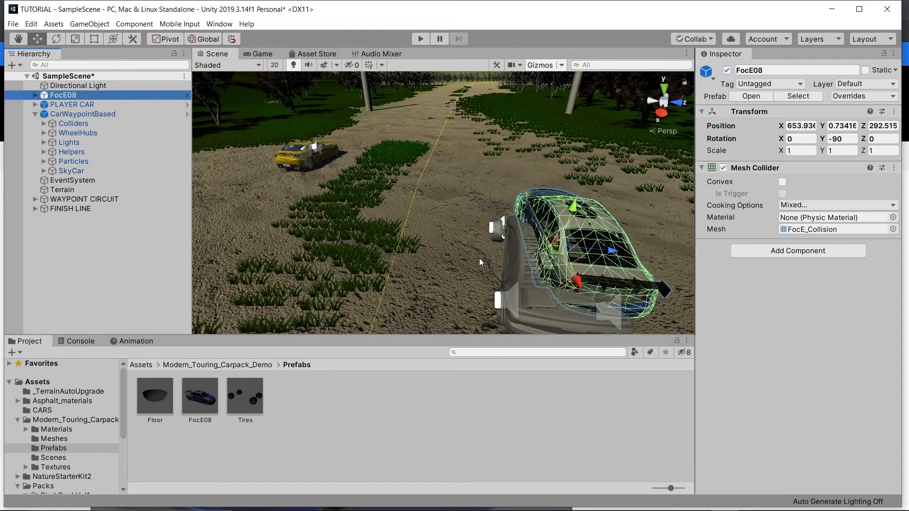
left_click_drag(623, 260, 553, 314)
right_click_drag(501, 199, 592, 228)
middle_click_drag(592, 228, 632, 208)
right_click_drag(509, 209, 560, 194)
left_click_drag(446, 126, 452, 171)
left_click_drag(476, 206, 474, 206)
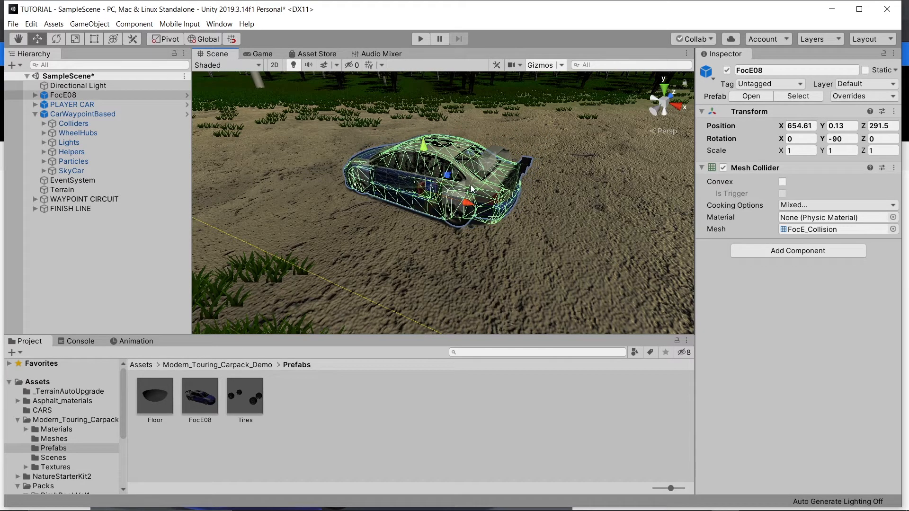
Deactivate the SkyCar reference model so only the FocE08 body is displayed
left_click(472, 187)
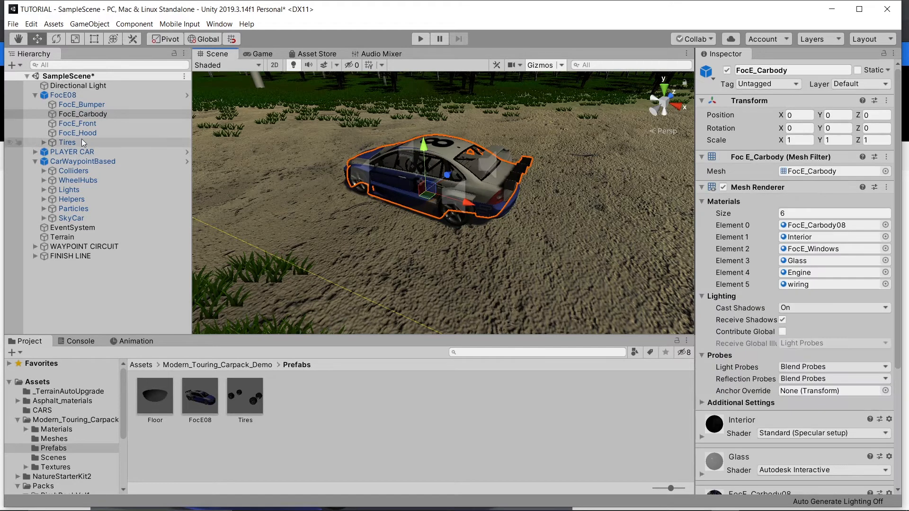
left_click(113, 217)
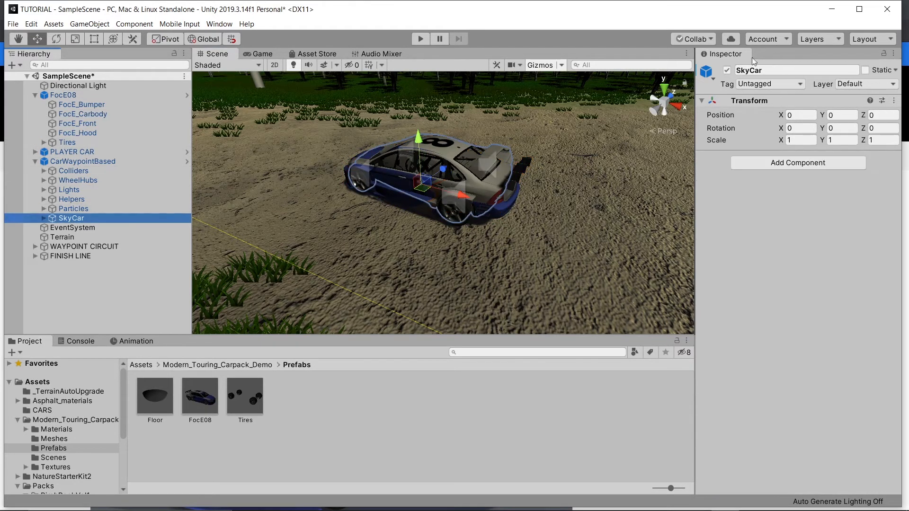
left_click(727, 71)
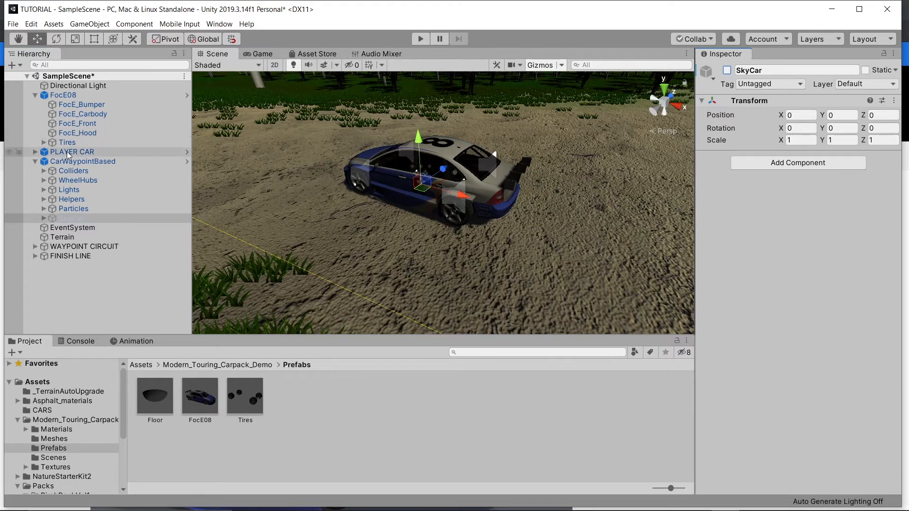
Expand FocE08's Tires group and examine each of its four tire objects
left_click(42, 141)
left_click(42, 142)
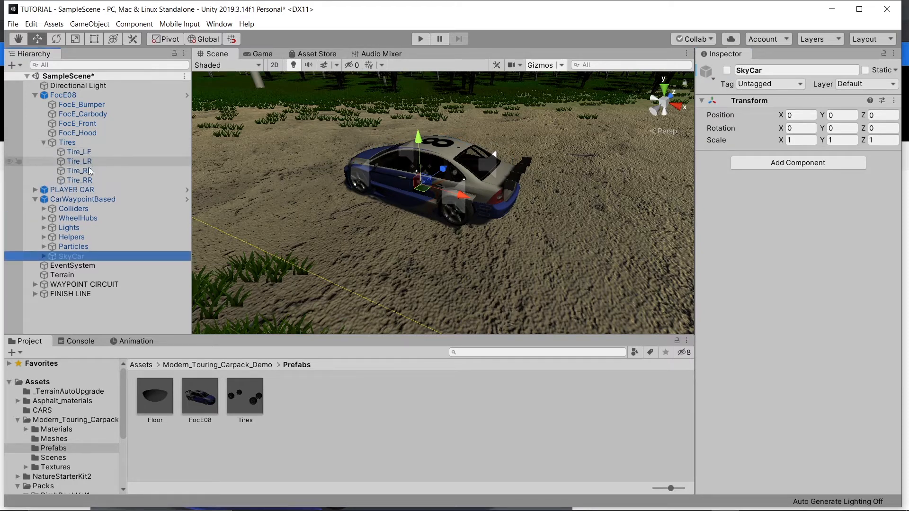
left_click(76, 153)
left_click(78, 161)
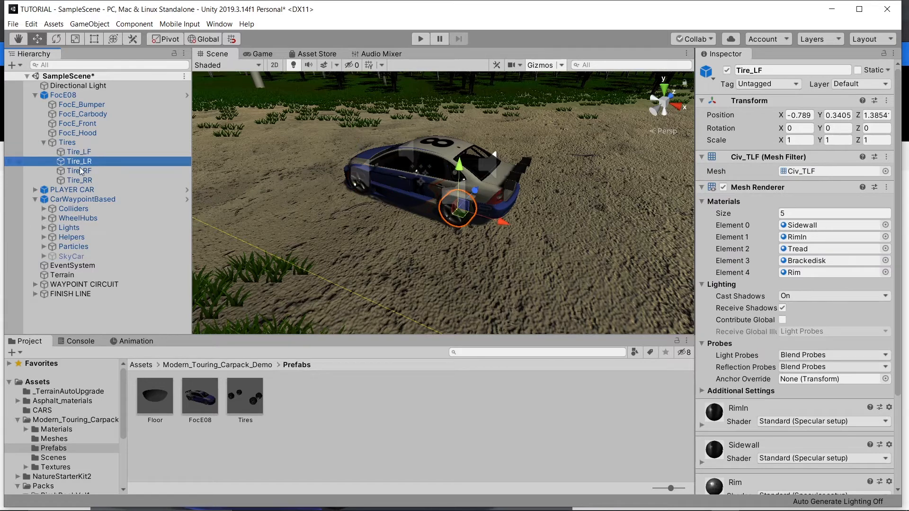
left_click(79, 171)
left_click(80, 180)
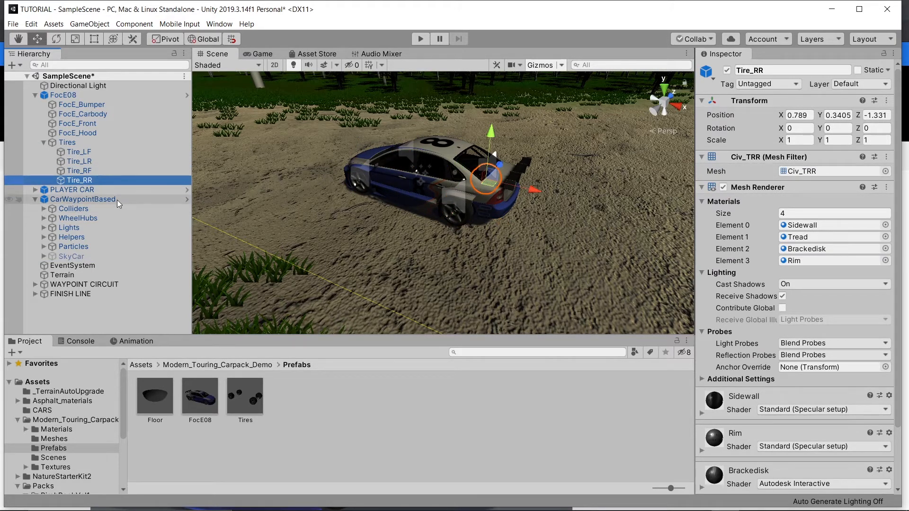
Duplicate FocE08's Tires group and rename the copy "colliders"
left_click(76, 143)
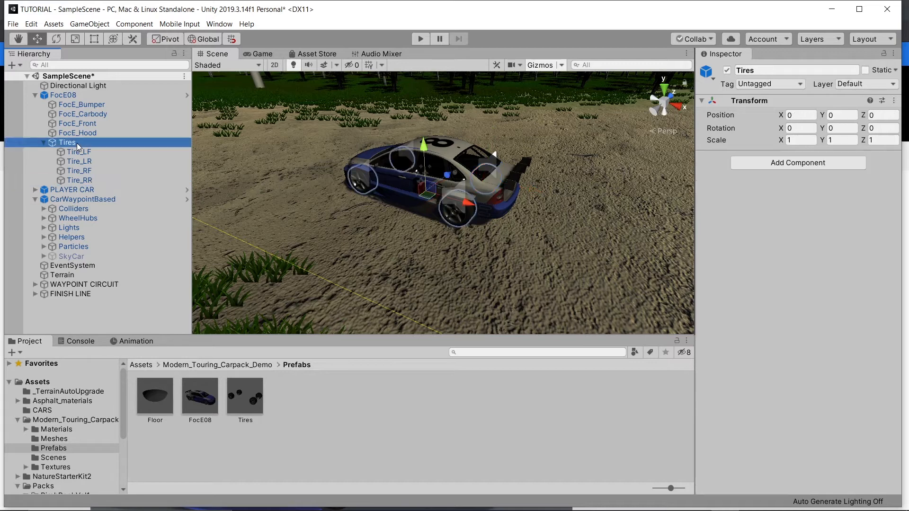
key("ctrl+d")
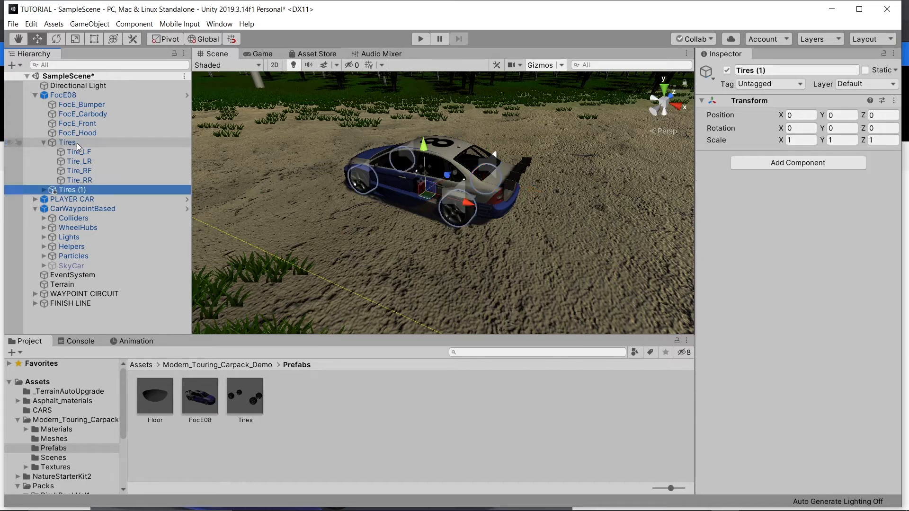
key("F2")
type("colliders")
key("Return")
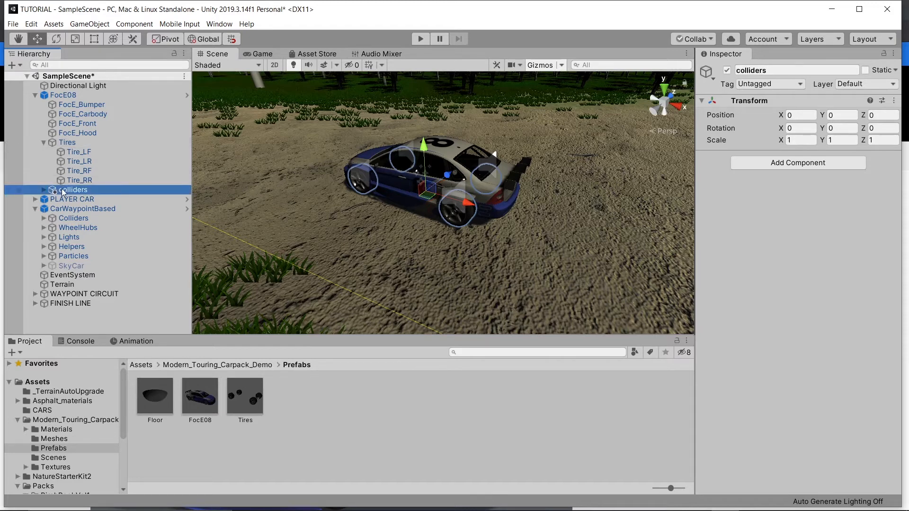
Disable the Mesh Renderer on all four tires in the colliders group
left_click(43, 190)
left_click(74, 199)
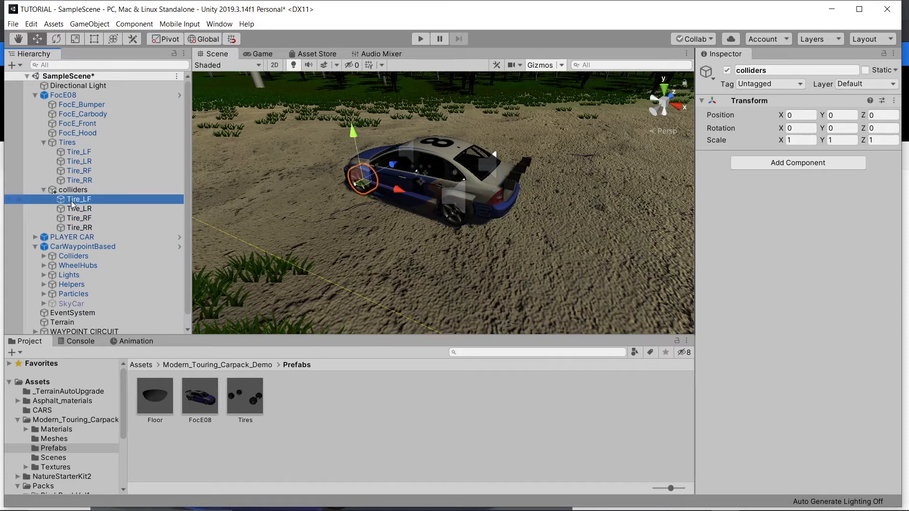
left_click(722, 187)
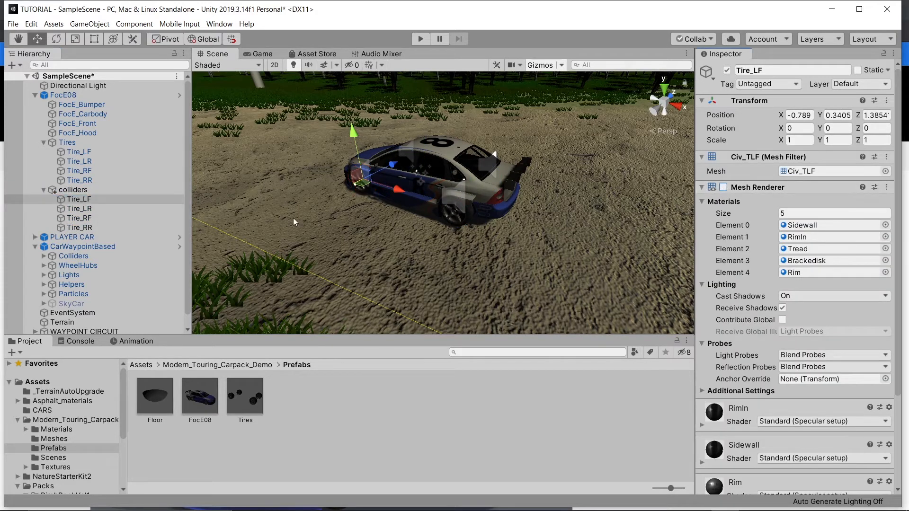
left_click(74, 192)
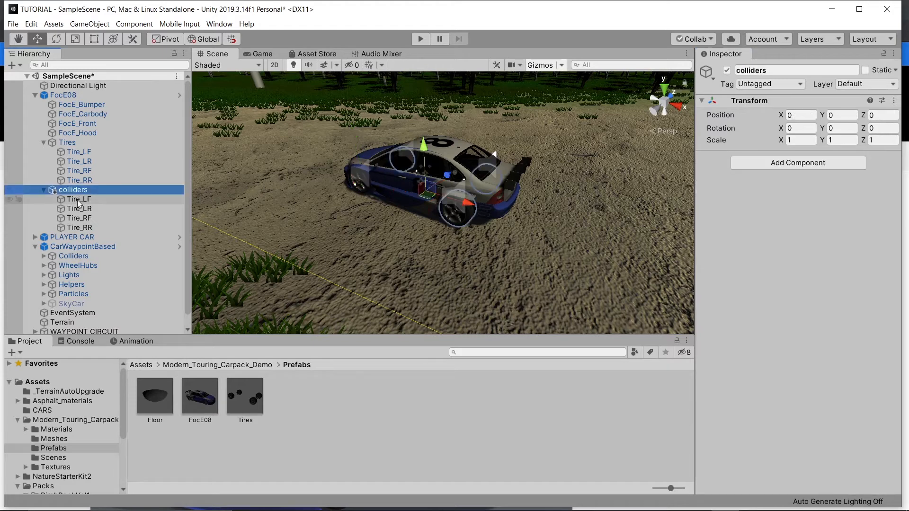
left_click(76, 198)
left_click(90, 229, "shift")
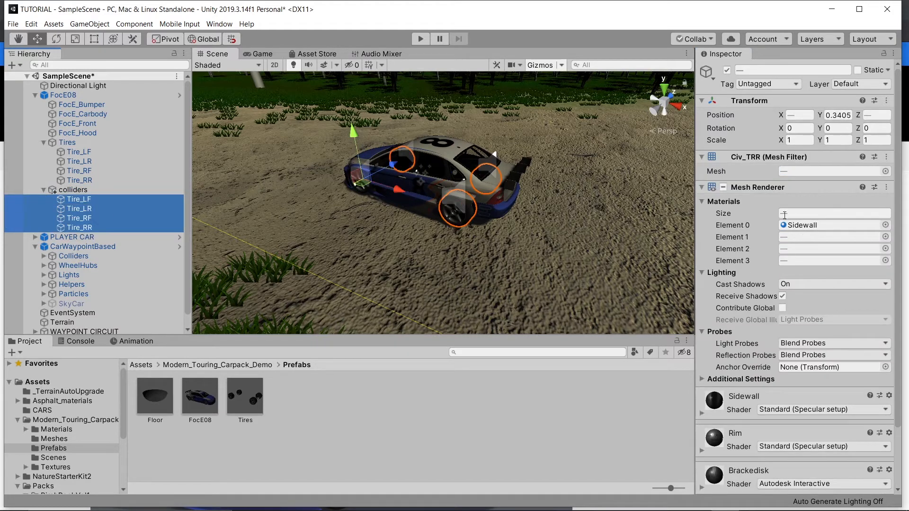
left_click(724, 188)
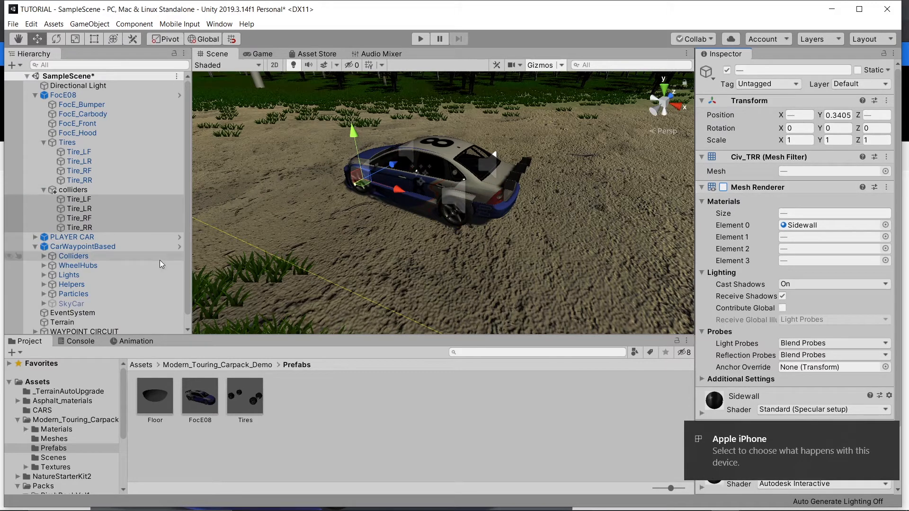
Add a Wheel Collider to the four tires in the colliders group, and nest FocE08 under CarWaypointBased
left_click(702, 188)
left_click(702, 156)
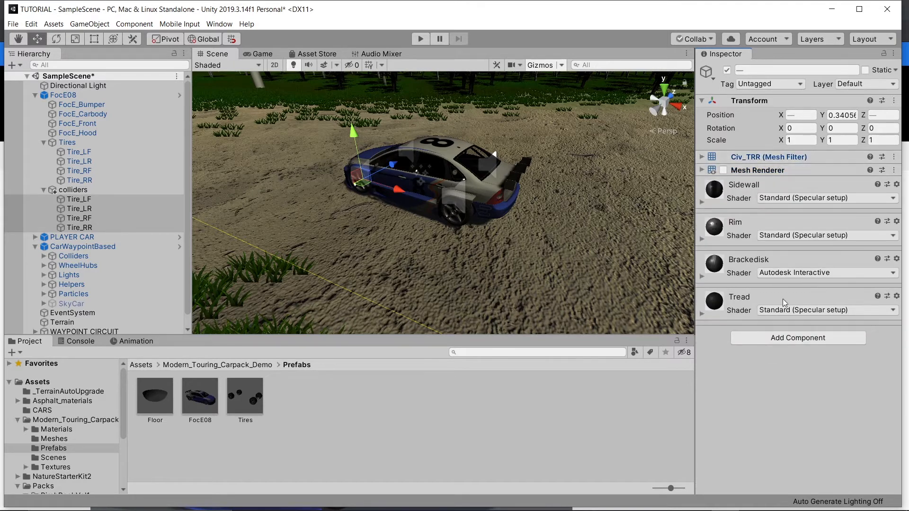
left_click(789, 338)
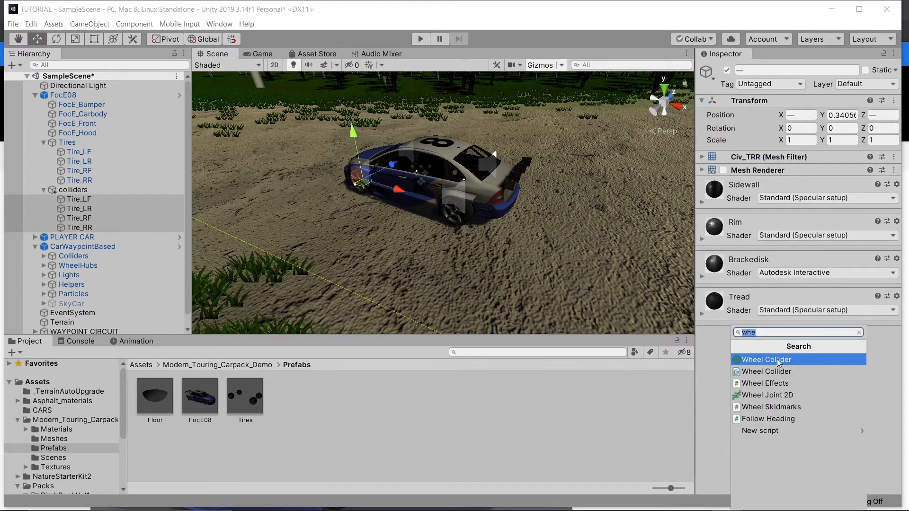
left_click(778, 360)
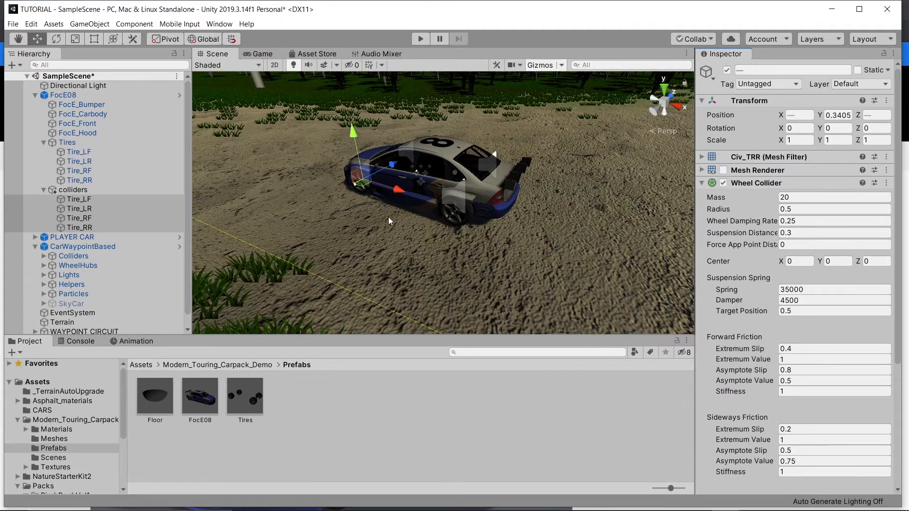
left_click_drag(75, 96, 112, 251)
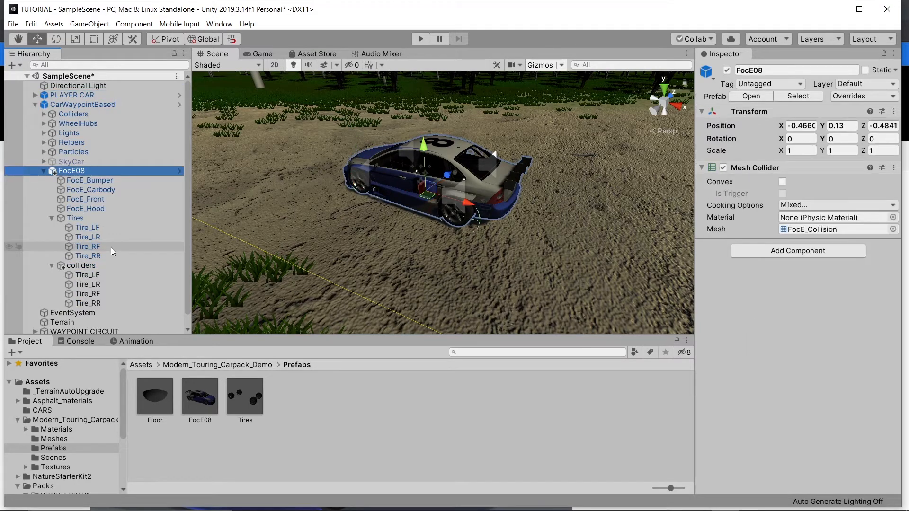
Set the Wheel Collider on Tire_LF in the colliders group to radius 0.35 and suspension distance 0.05
scroll(480, 250, "up", 6)
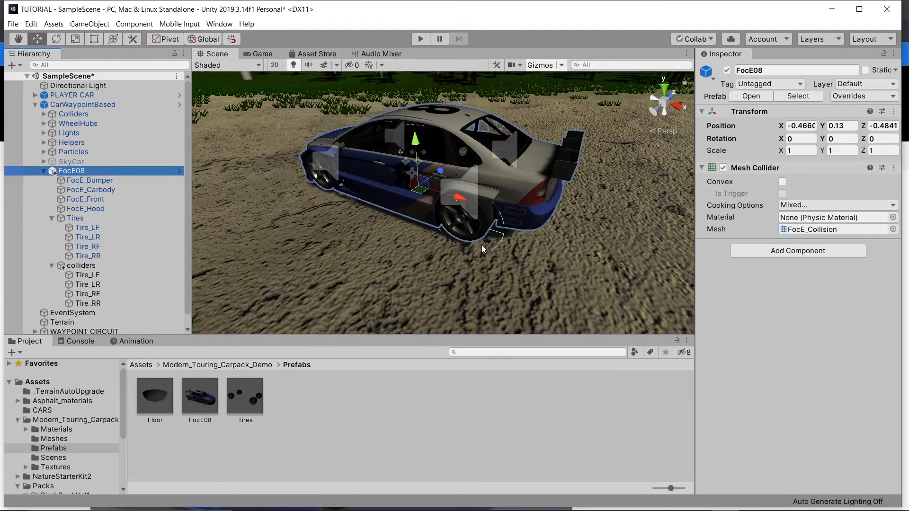
scroll(478, 246, "down", 4)
scroll(487, 240, "up", 1)
middle_click_drag(490, 247, 534, 241)
scroll(573, 215, "down", 3)
scroll(563, 216, "up", 3)
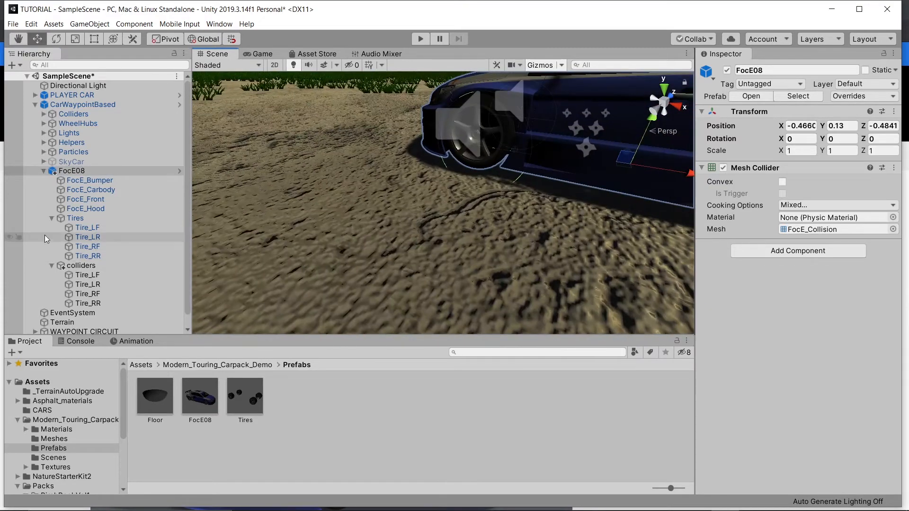
left_click(94, 277)
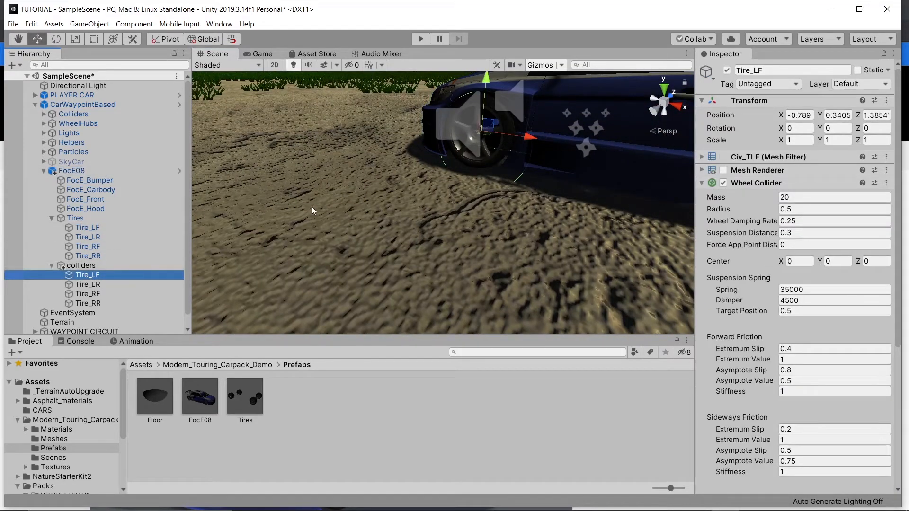
left_click_drag(775, 209, 769, 206)
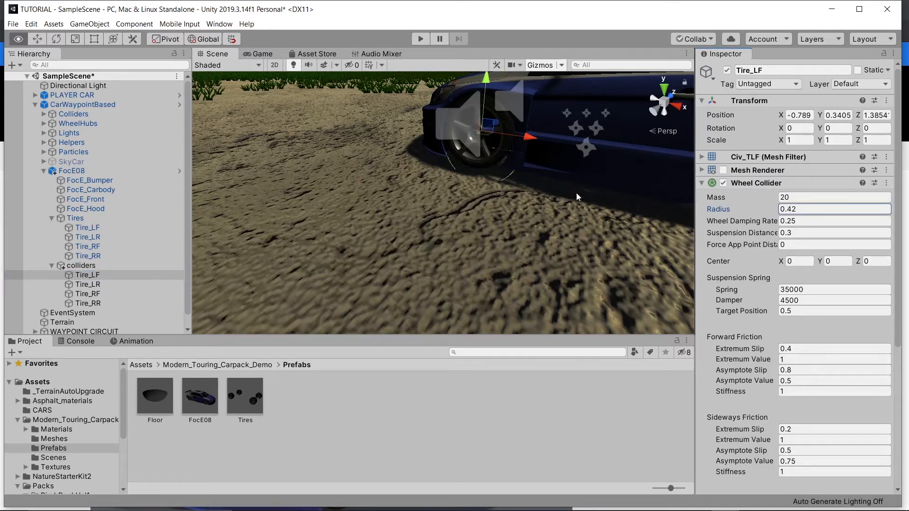
right_click_drag(572, 198, 595, 172)
middle_click_drag(594, 172, 619, 169)
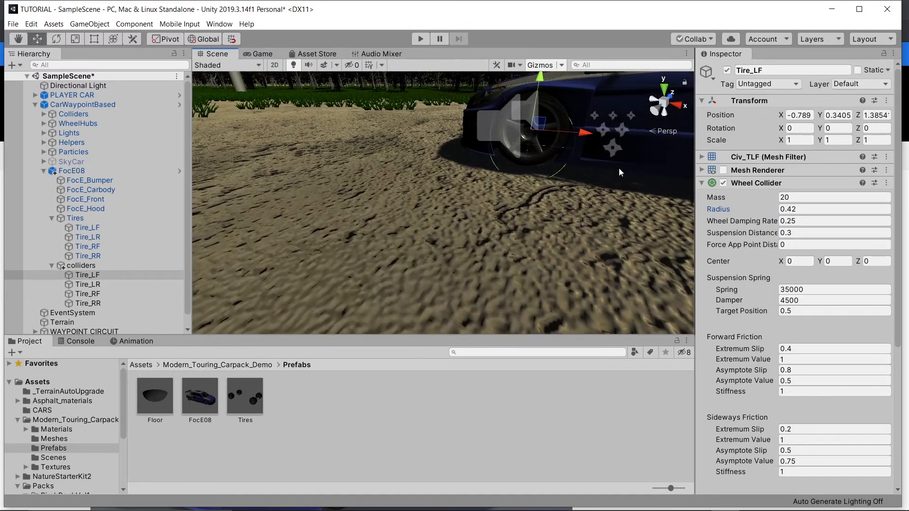
left_click(775, 234)
left_click_drag(777, 233, 772, 235)
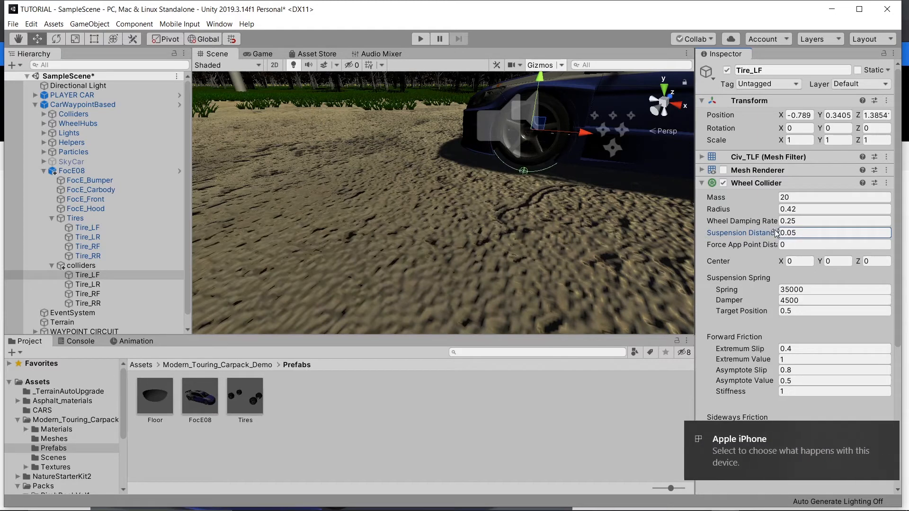
left_click(776, 209)
left_click_drag(771, 211, 772, 212)
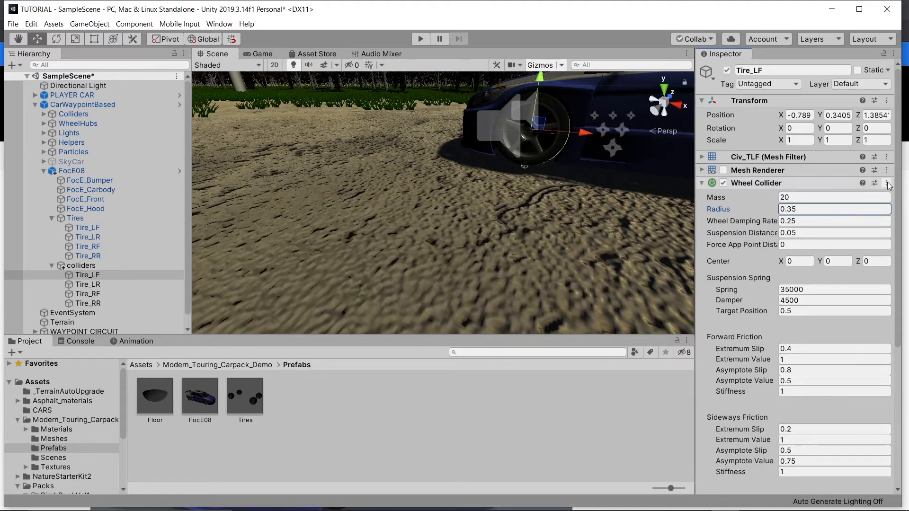
Copy Tire_LF's Wheel Collider and paste its values onto Tire_LR, Tire_RF and Tire_RR in the colliders group
left_click(887, 185)
left_click(824, 244)
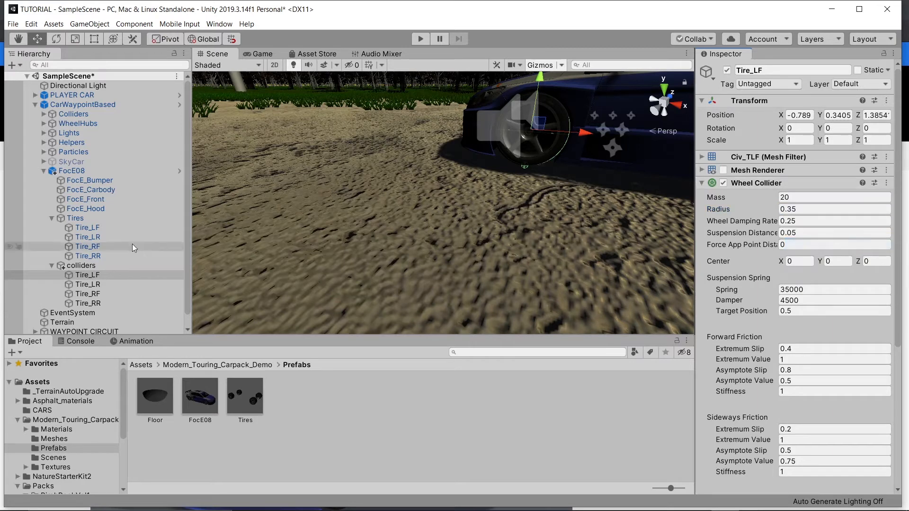
left_click(88, 284)
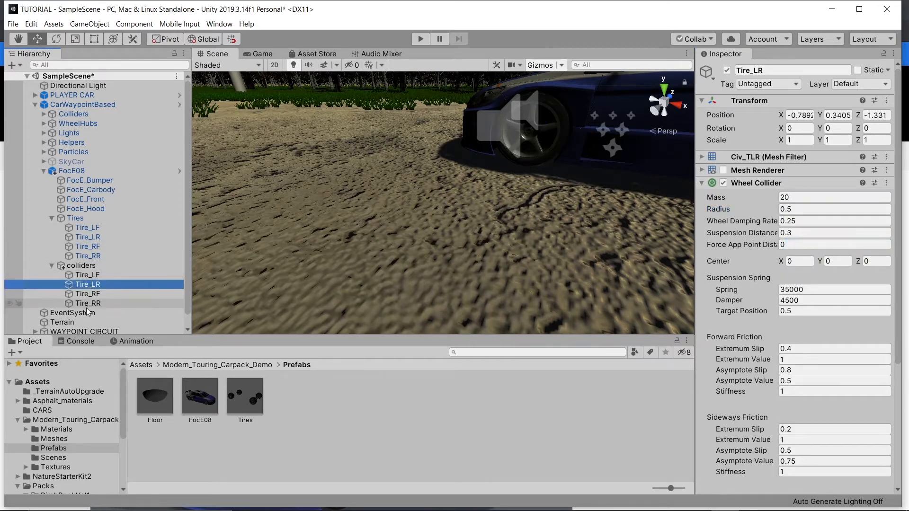
left_click(92, 303, "shift")
left_click(887, 185)
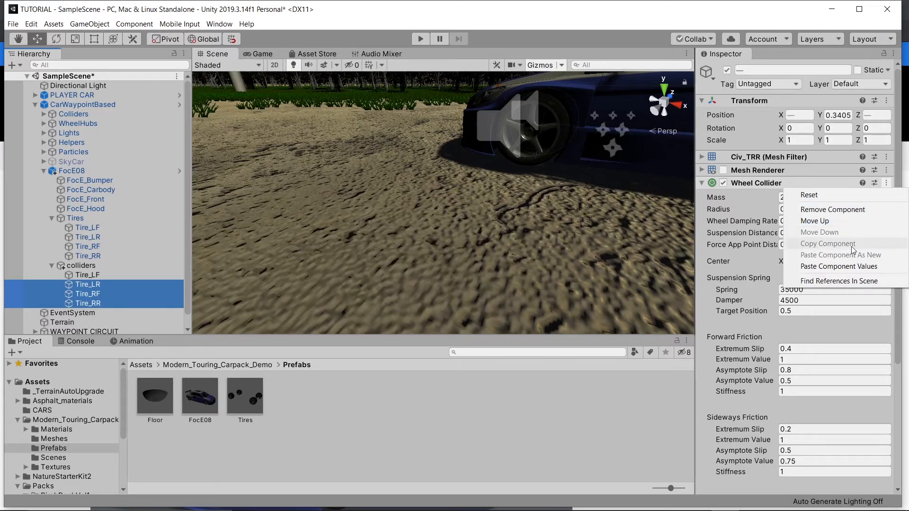
left_click(870, 269)
Lower FocE08 to a Y position of about -0.023
right_click_drag(431, 163, 497, 167)
middle_click_drag(497, 167, 564, 168)
left_click(97, 172)
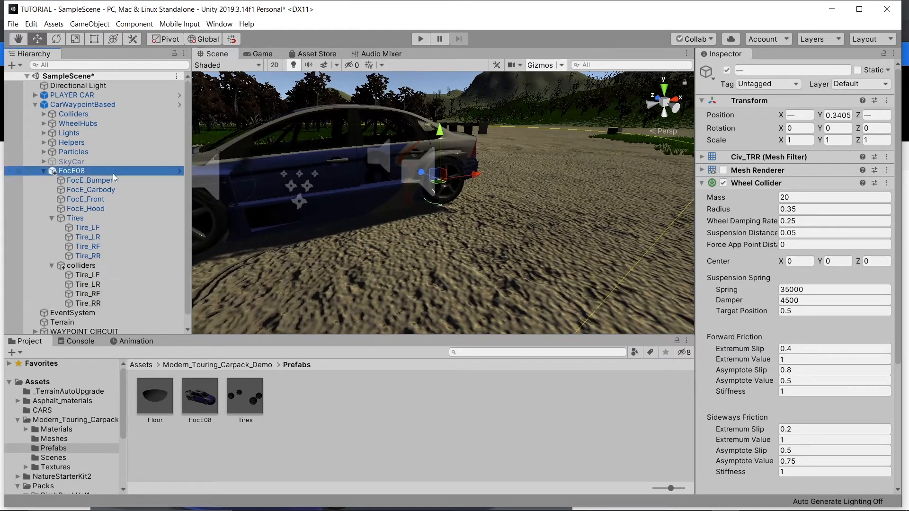
left_click_drag(337, 160, 337, 168)
left_click_drag(619, 168, 367, 132, "alt")
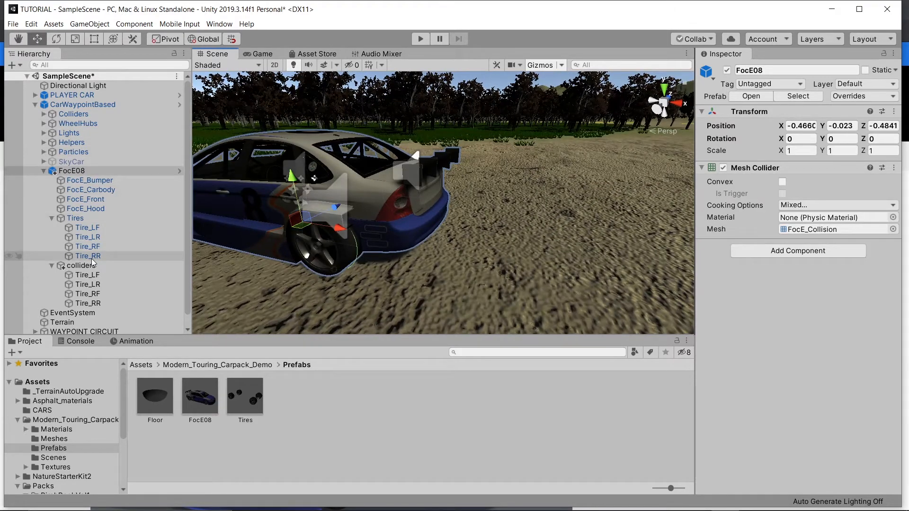
Assign the colliders group's Tire_RF, Tire_LF, Tire_RR and Tire_LR to Wheel Colliders elements 0 to 3 of CarWaypointBased's Car Controller
left_click(88, 303)
left_click(86, 105)
scroll(741, 320, "down", 5)
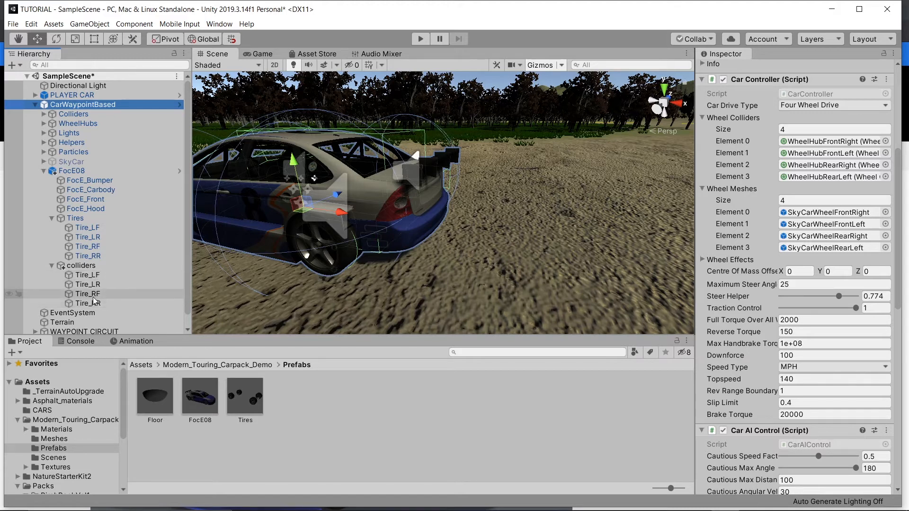
left_click_drag(94, 301, 806, 140)
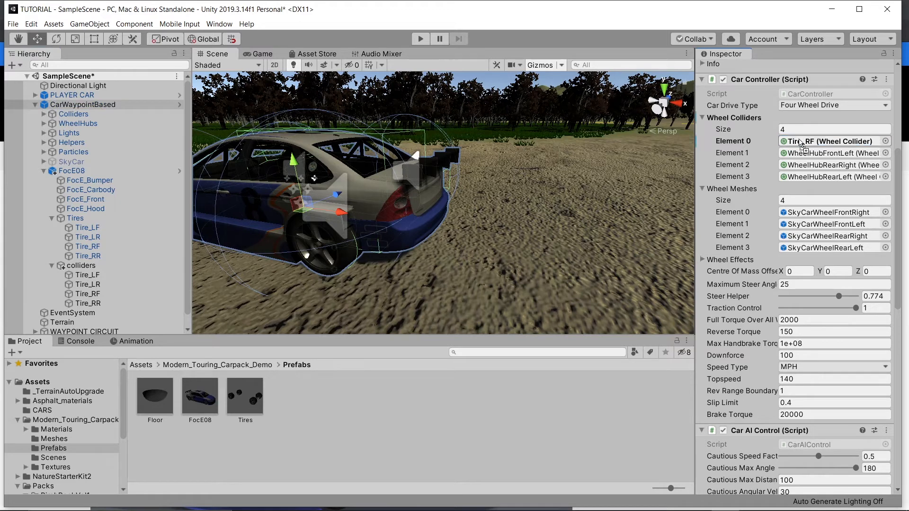
left_click_drag(521, 222, 812, 159)
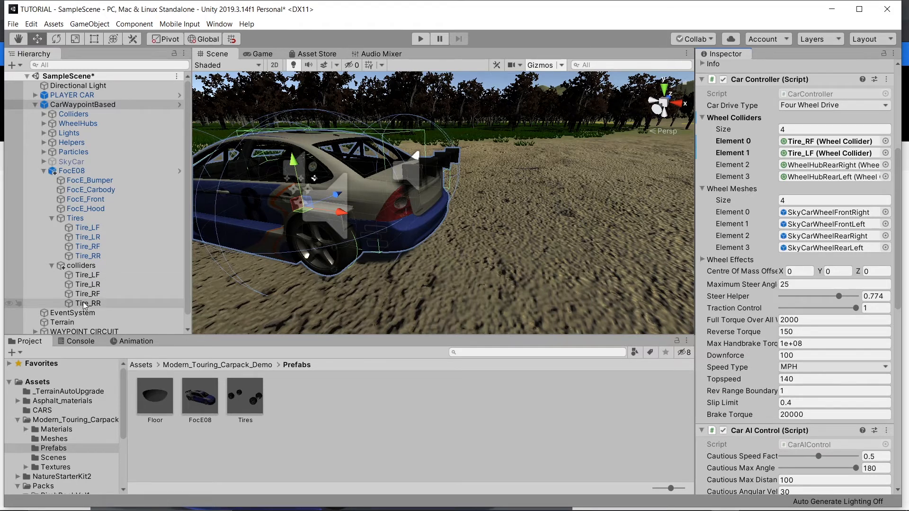
left_click_drag(83, 302, 800, 165)
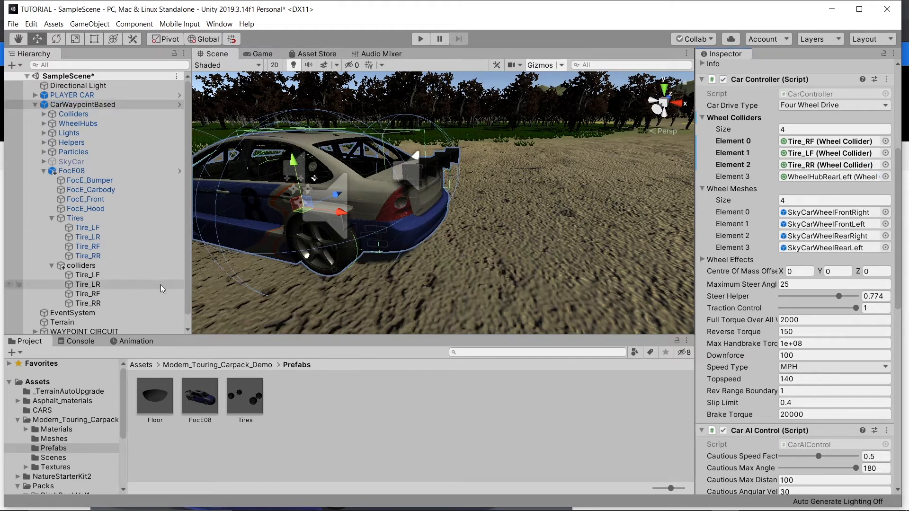
left_click_drag(102, 290, 804, 177)
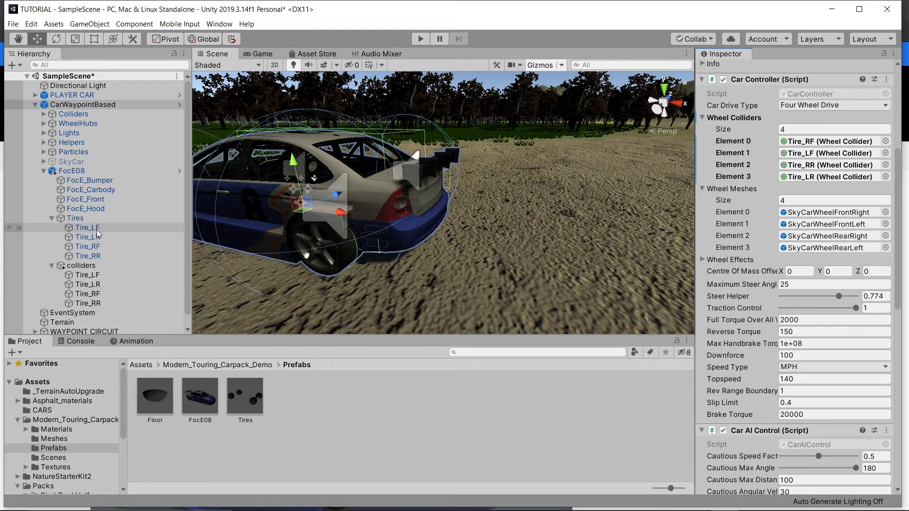
Assign Tire_RF, Tire_LF, Tire_RR and Tire_LR from the Tires group to the Car Controller's Wheel Meshes elements 0 to 3
left_click_drag(82, 249, 795, 140)
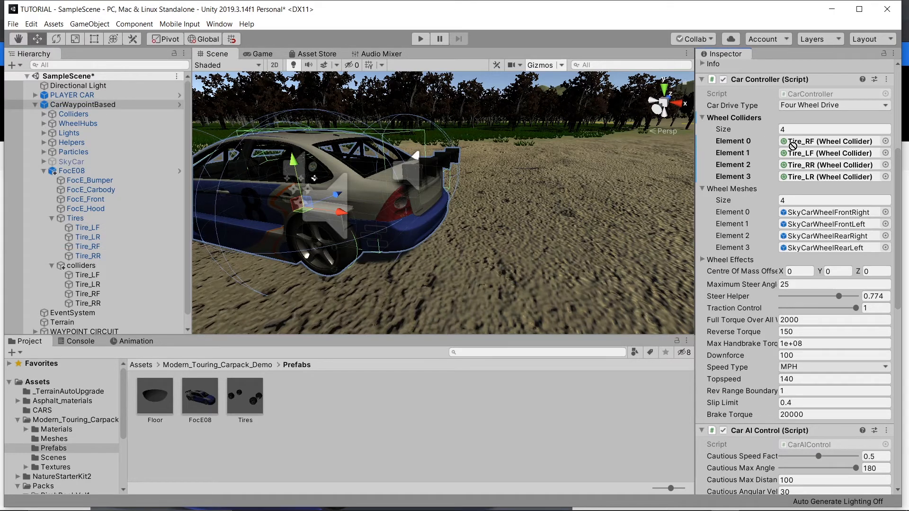
left_click_drag(817, 201, 811, 217)
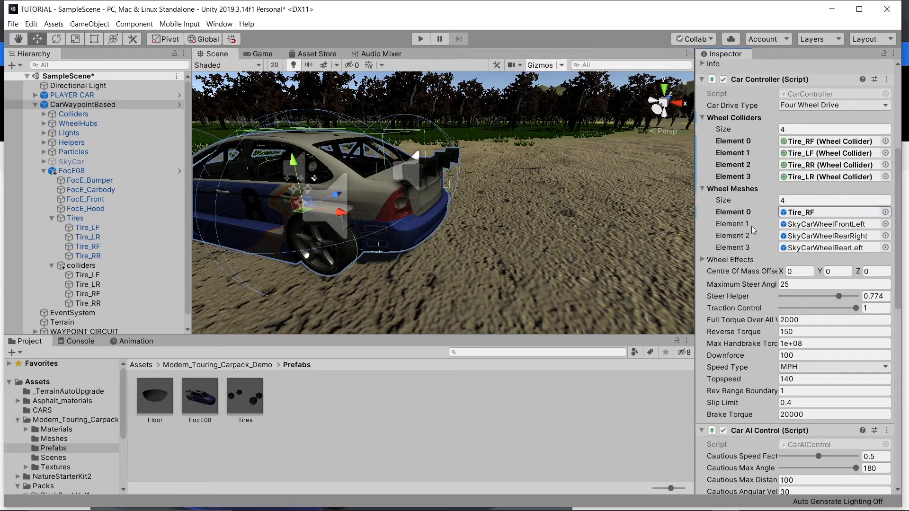
left_click(89, 237)
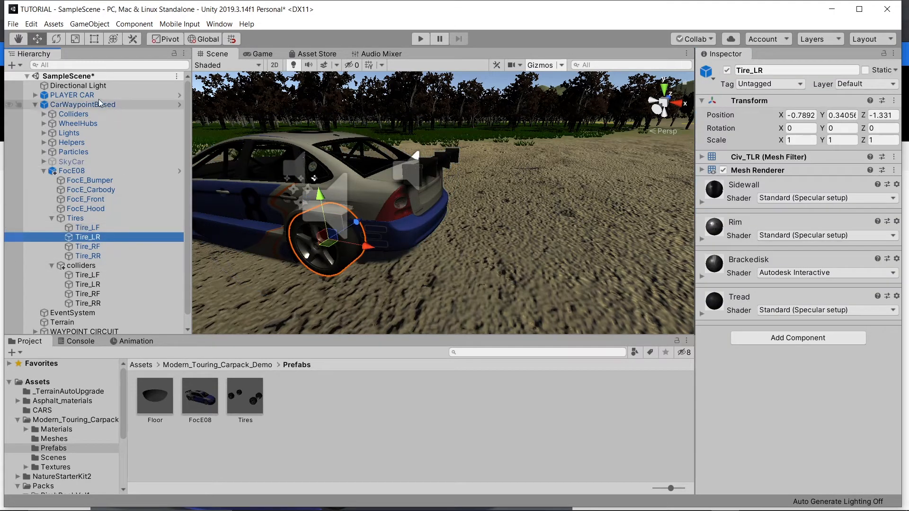
left_click(98, 105)
left_click_drag(94, 228, 806, 436)
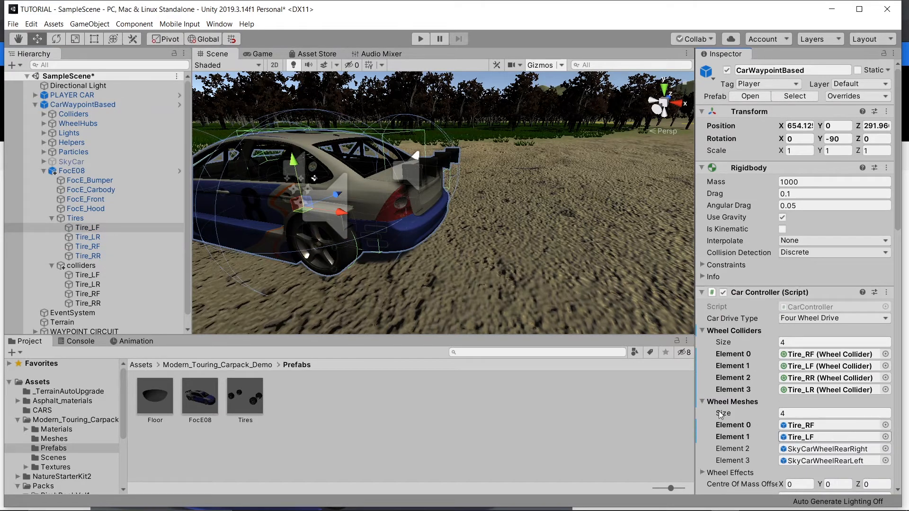
left_click_drag(95, 258, 810, 378)
scroll(804, 369, "down", 3)
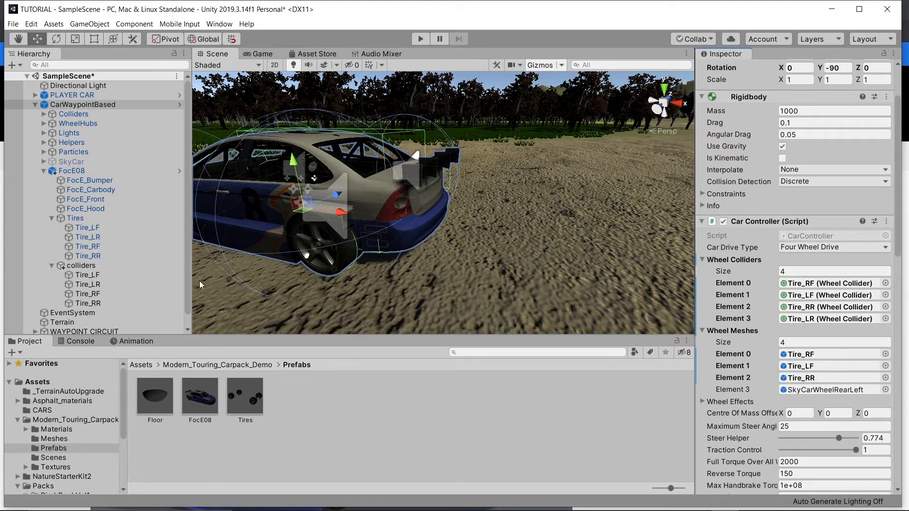
left_click_drag(100, 238, 819, 388)
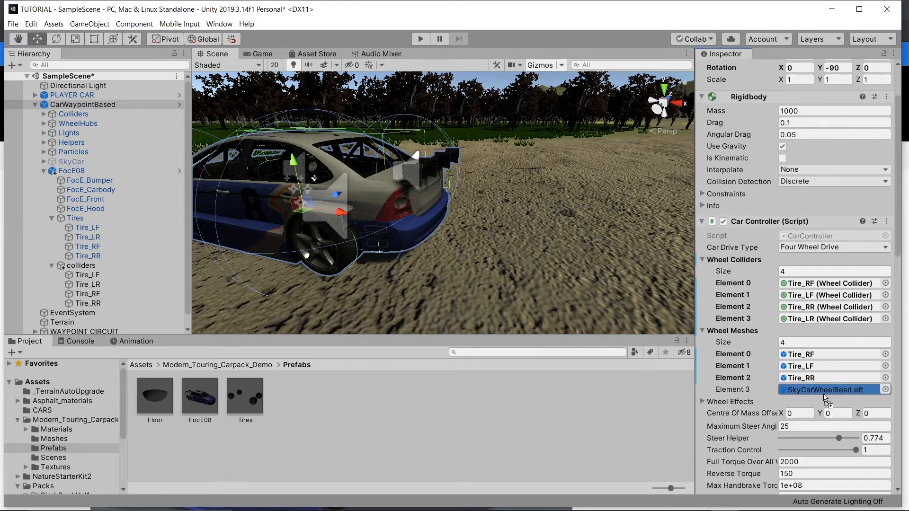
Run the game, switch to the chase camera, drive the player car forward to test the AI car, and stop the game
right_click_drag(359, 208, 284, 207)
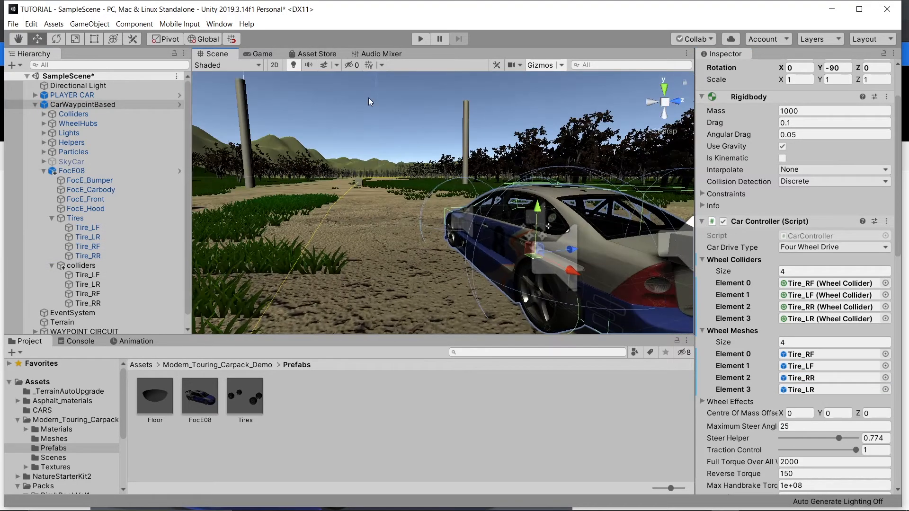
left_click(421, 38)
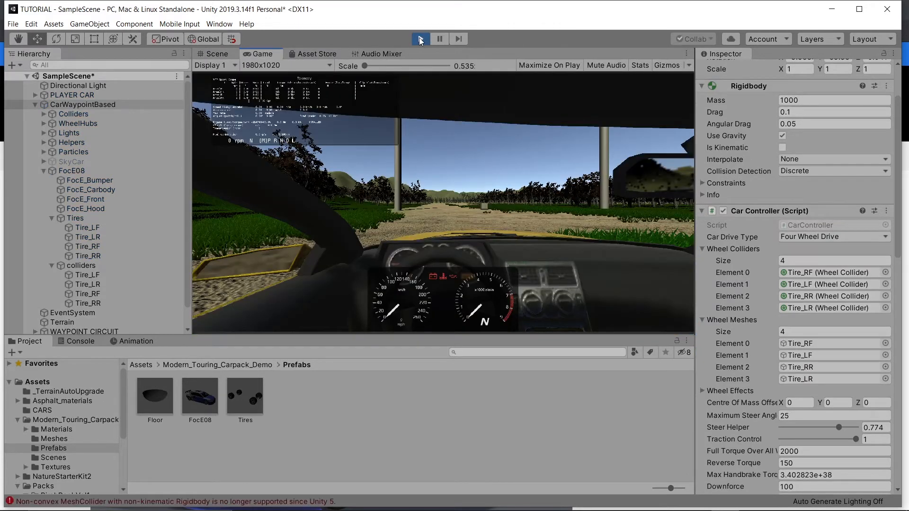
key("c")
key("c")
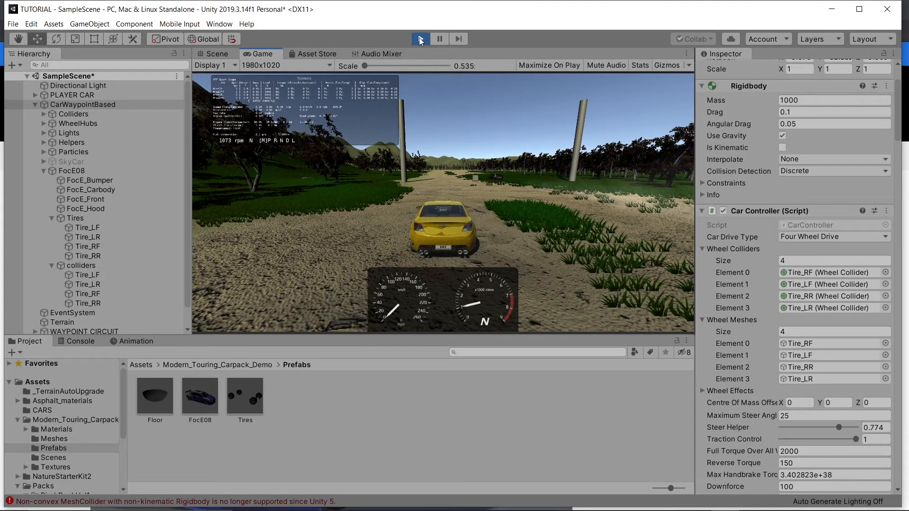
key("Up")
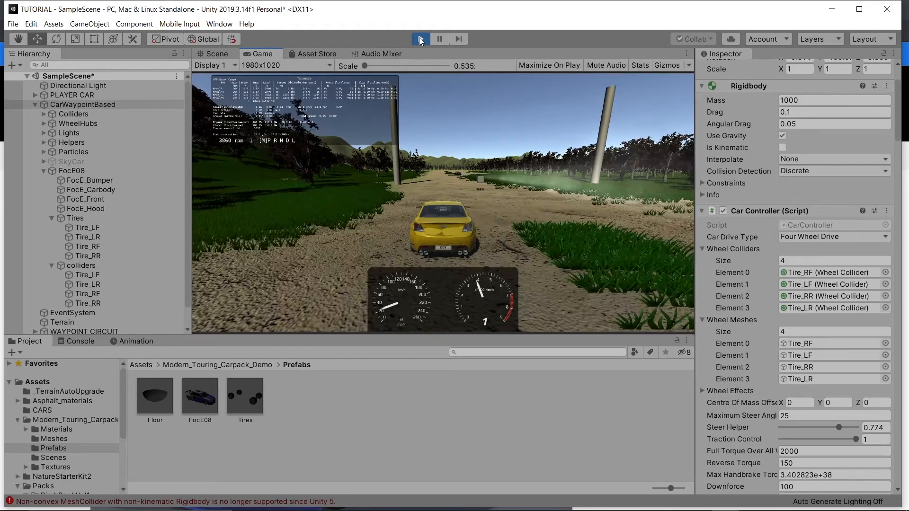
key("Up")
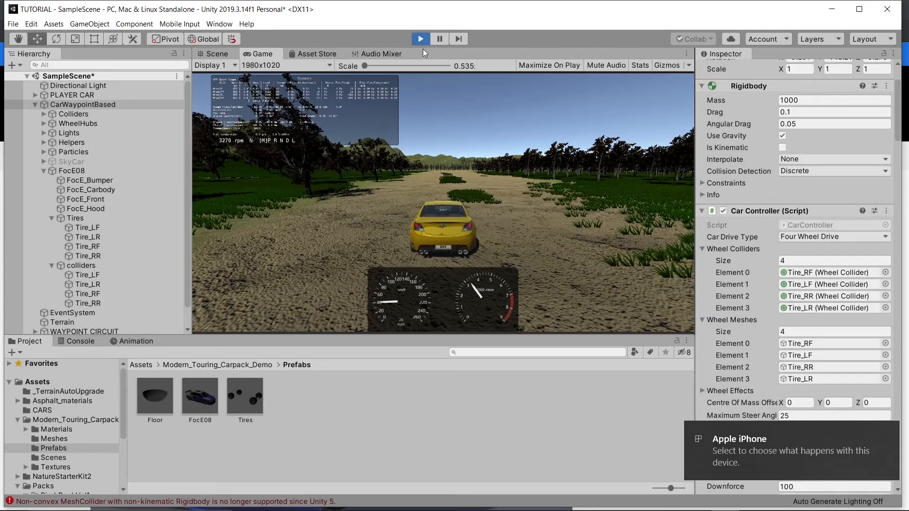
left_click(421, 39)
Move FocE08 within CarWaypointBased to about X 0.05 and Z -0.16
right_click_drag(413, 162, 475, 175)
scroll(512, 177, "down", 5)
middle_click_drag(492, 174, 544, 198)
right_click_drag(544, 185, 550, 192)
middle_click_drag(550, 192, 408, 201)
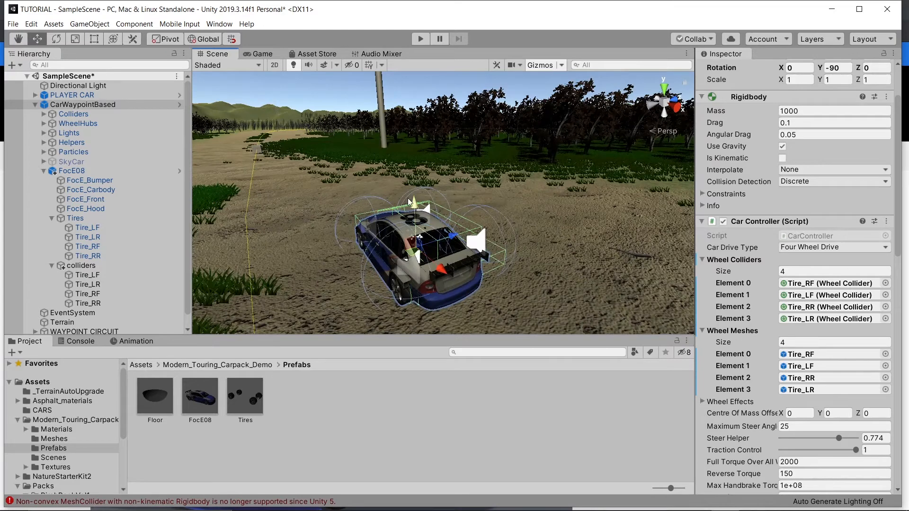
left_click(66, 171)
left_click(424, 291)
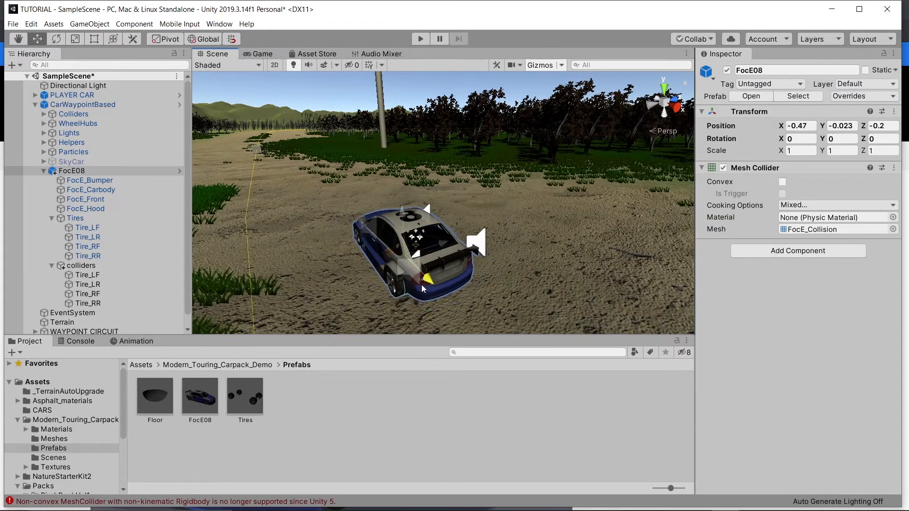
left_click_drag(437, 249, 467, 245)
middle_click_drag(467, 241, 348, 257)
right_click_drag(282, 242, 374, 226)
left_click_drag(385, 220, 384, 216)
right_click_drag(347, 221, 350, 198)
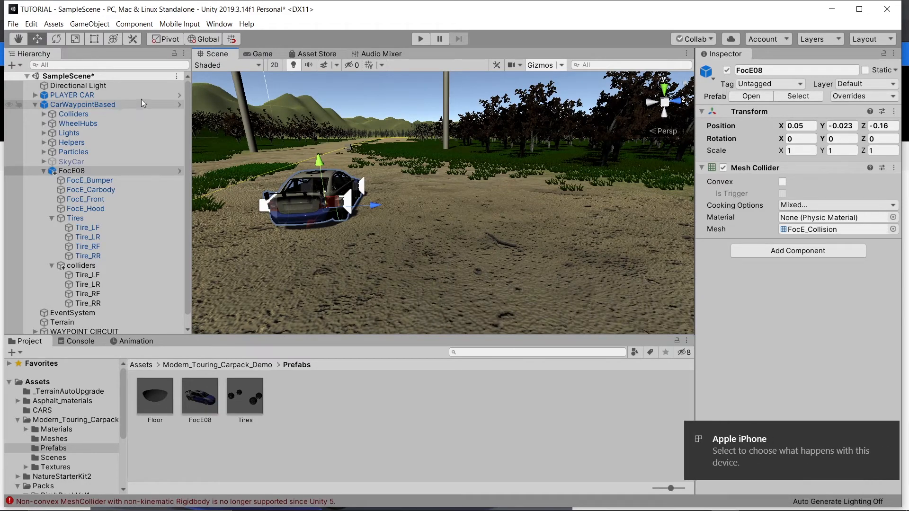
Examine the track around the starting area and the placement of the yellow player car and FocE08
right_click_drag(312, 176, 345, 216)
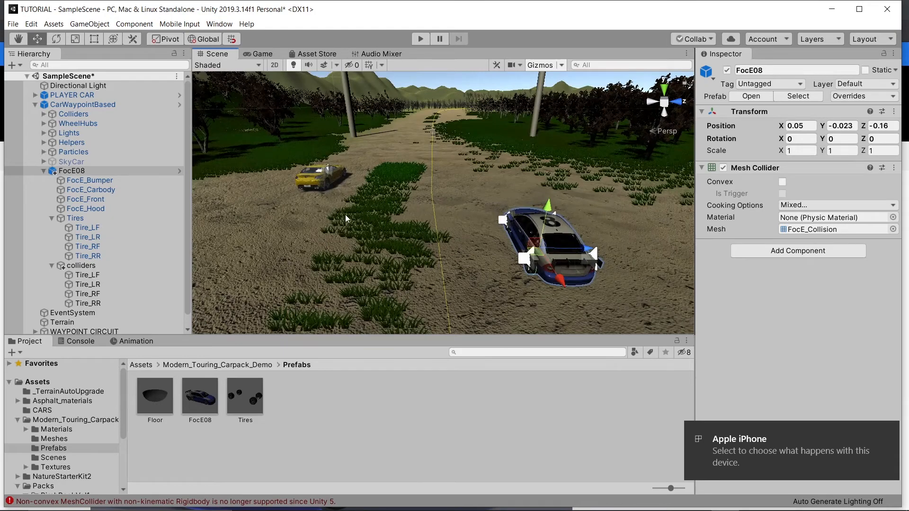
middle_click_drag(314, 170, 409, 283)
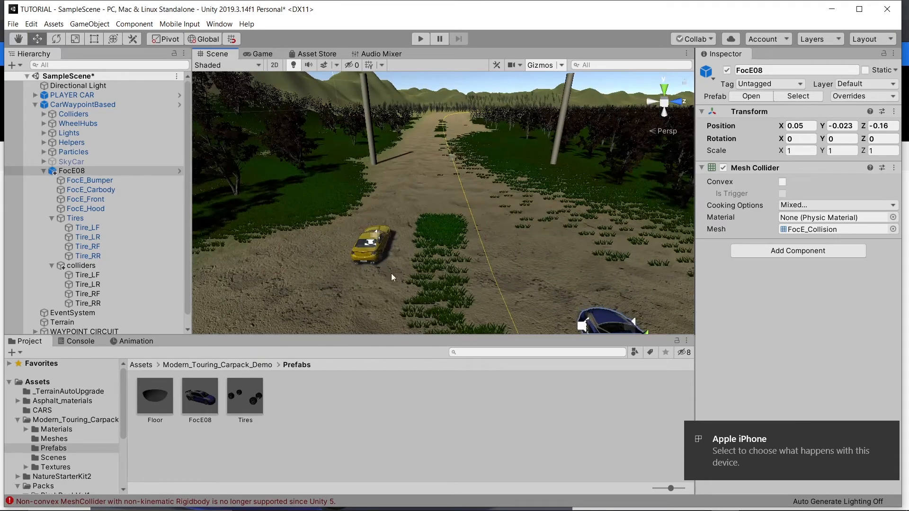
right_click_drag(354, 269, 405, 247)
middle_click_drag(406, 248, 500, 231)
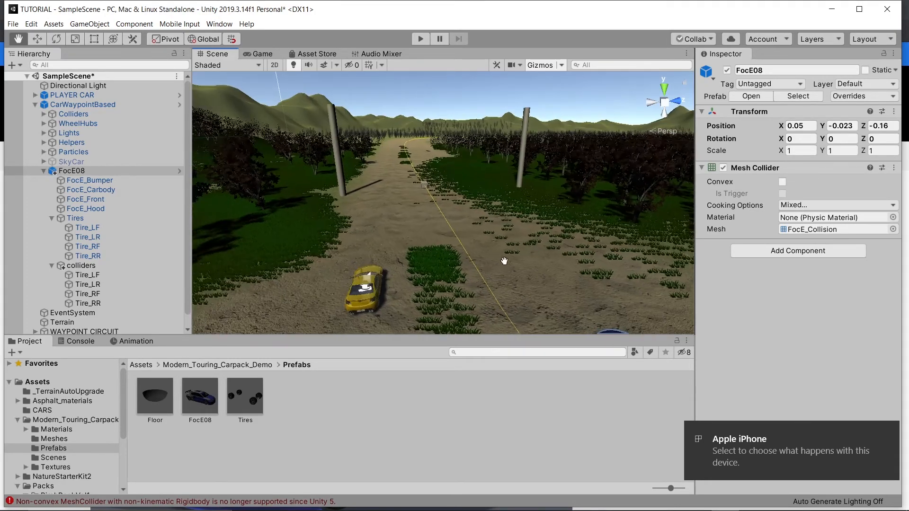
right_click_drag(350, 228, 496, 262)
middle_click_drag(515, 225, 610, 237)
right_click_drag(417, 209, 401, 266)
middle_click_drag(401, 266, 589, 174)
right_click_drag(586, 167, 534, 196)
middle_click_drag(534, 197, 846, 224)
right_click_drag(568, 157, 359, 137)
middle_click_drag(360, 137, 546, 165)
right_click_drag(369, 122, 105, 97)
scroll(95, 151, "down", 2)
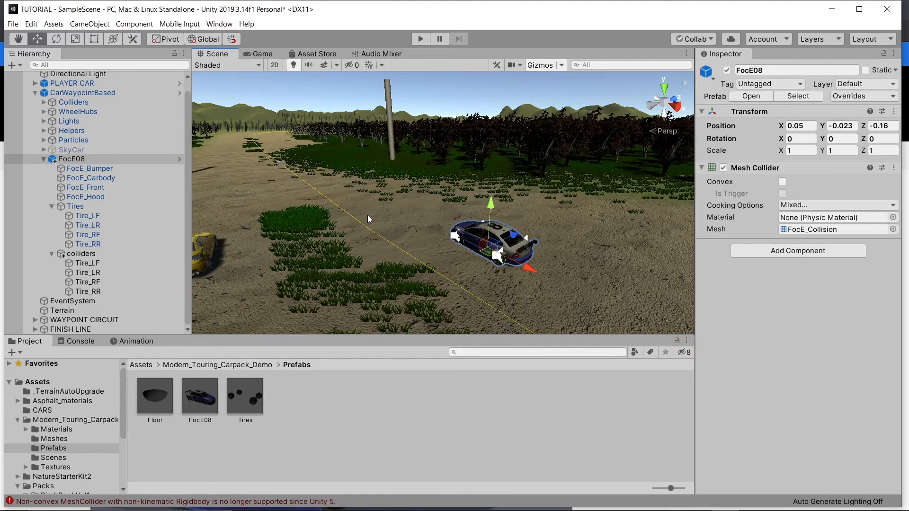
Add a cube as a child of the FINISH LINE object
right_click_drag(328, 225, 215, 208)
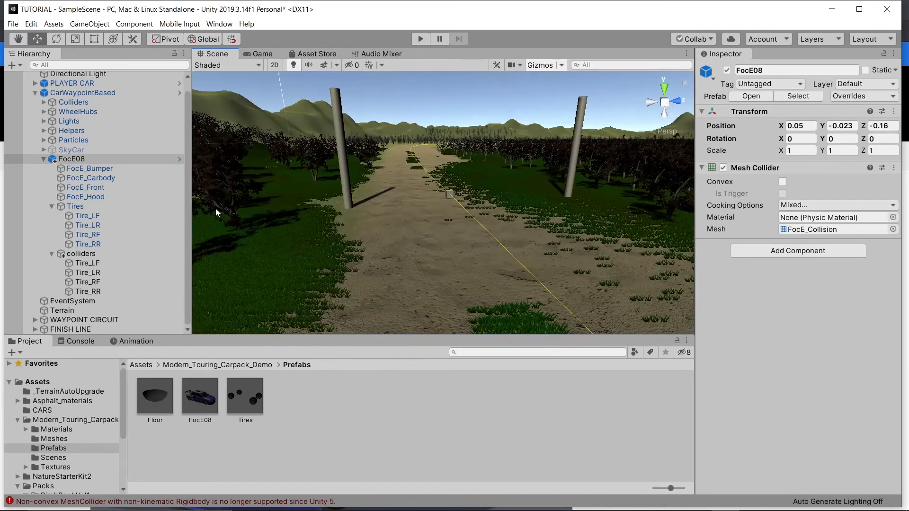
left_click(44, 159)
left_click(69, 208)
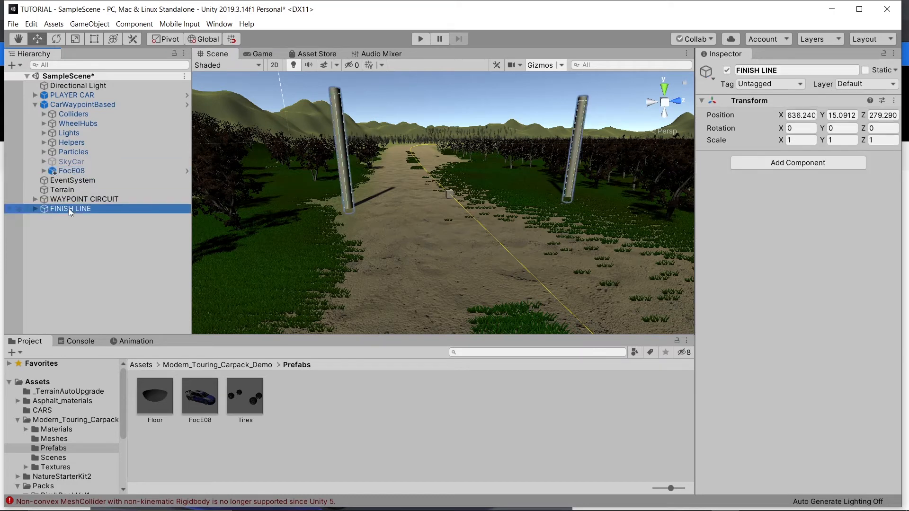
right_click(56, 209)
mouse_move(116, 316)
left_click(182, 317)
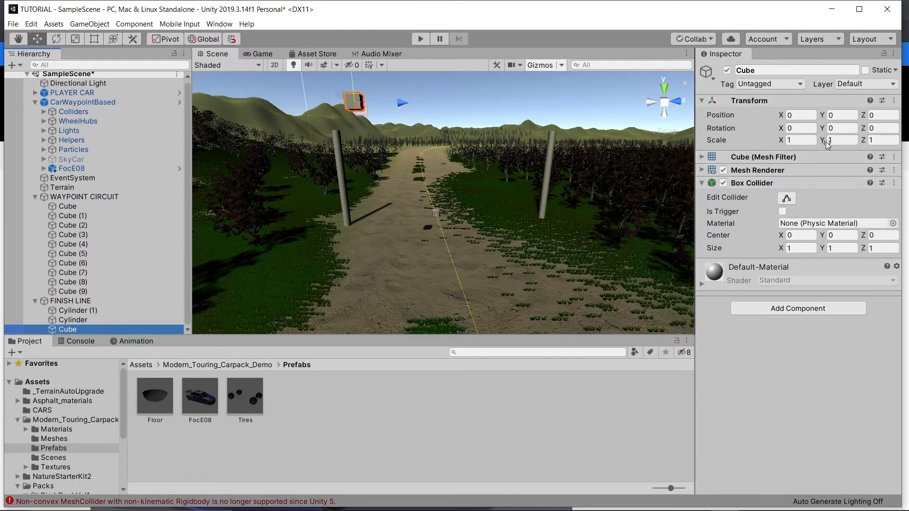
Set the new cube's X scale to 50 and its Y rotation to 90 so it spans the track
left_click(802, 140)
type("50")
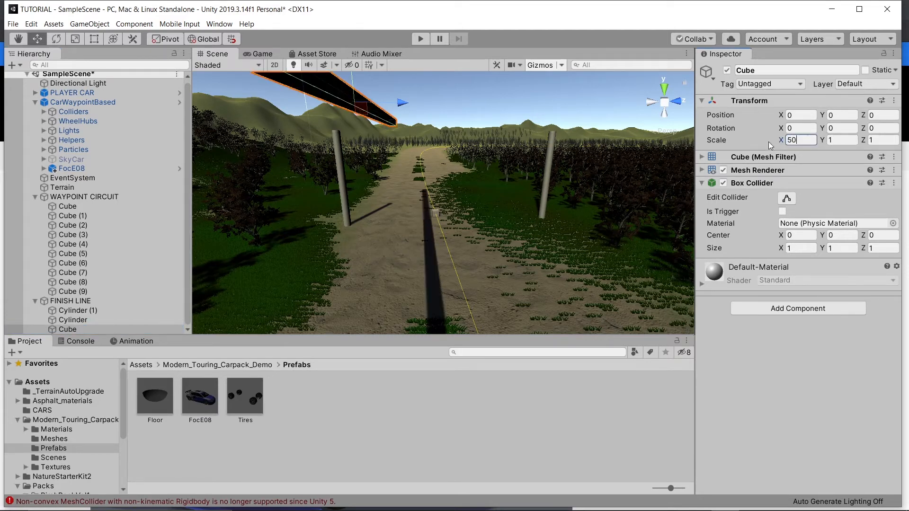
left_click(830, 127)
type("9")
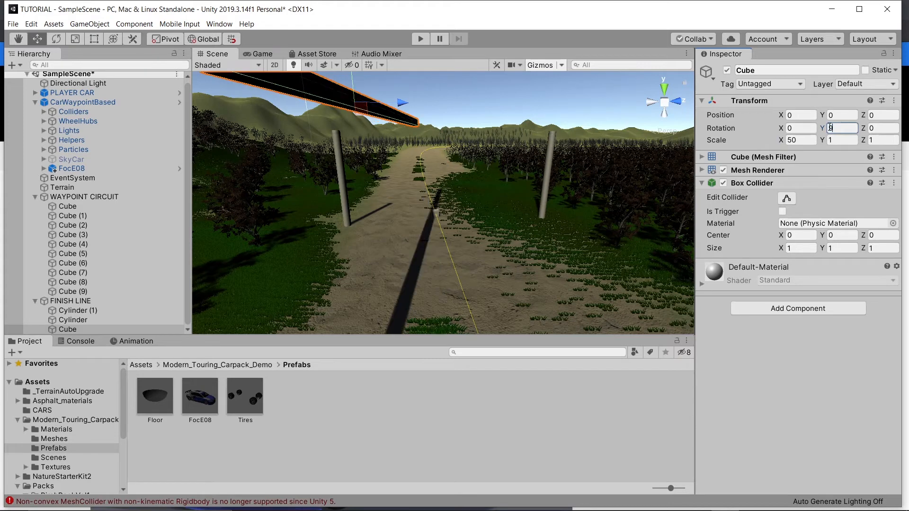
type("0")
Set the cube's X scale to 30 and shift it across the two poles to about Z 6.05
right_click_drag(414, 99, 361, 134)
middle_click_drag(404, 159, 481, 228)
left_click(800, 141)
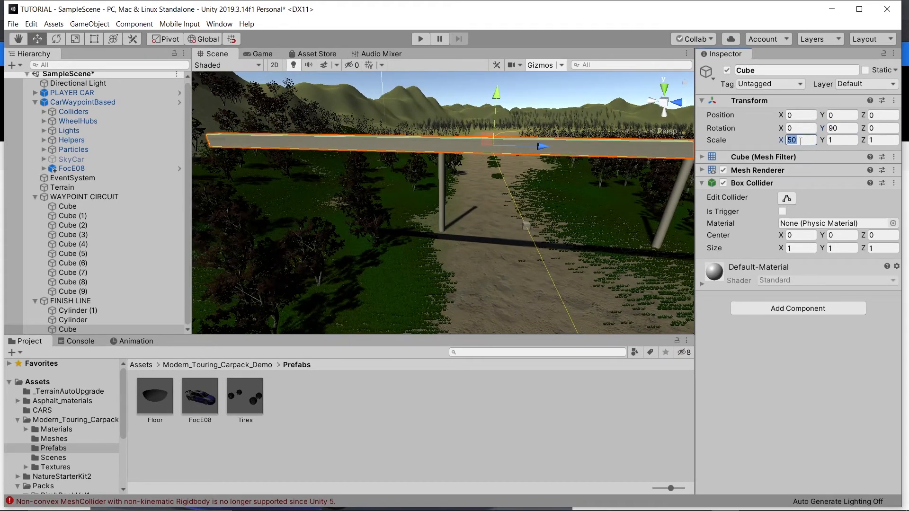
type("30")
right_click_drag(550, 188, 605, 170)
left_click_drag(459, 171, 534, 159)
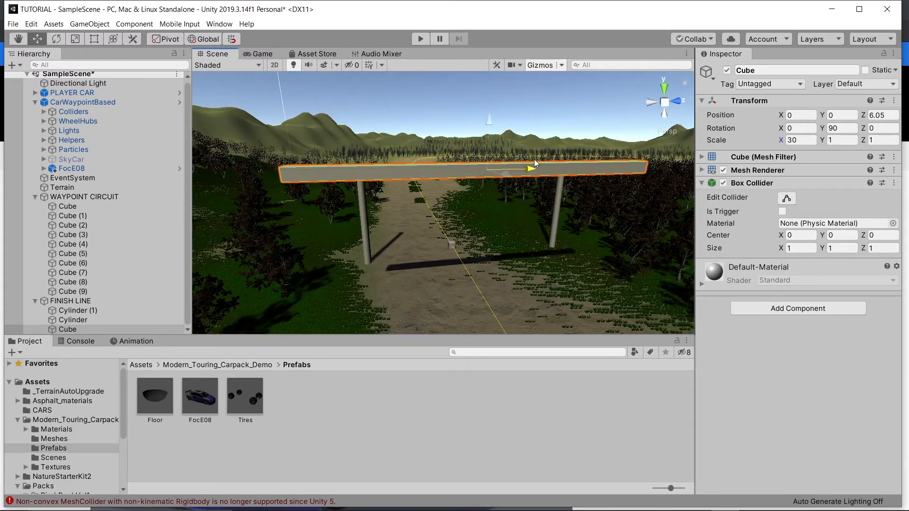
Set the finish-line cube's Y scale to 10
left_click(840, 139)
type("50")
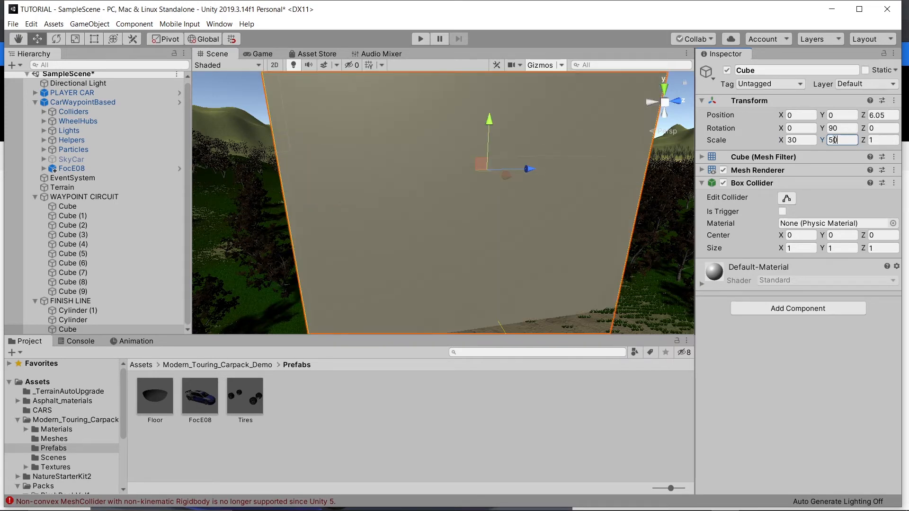
key("BackSpace")
key("BackSpace")
type("30")
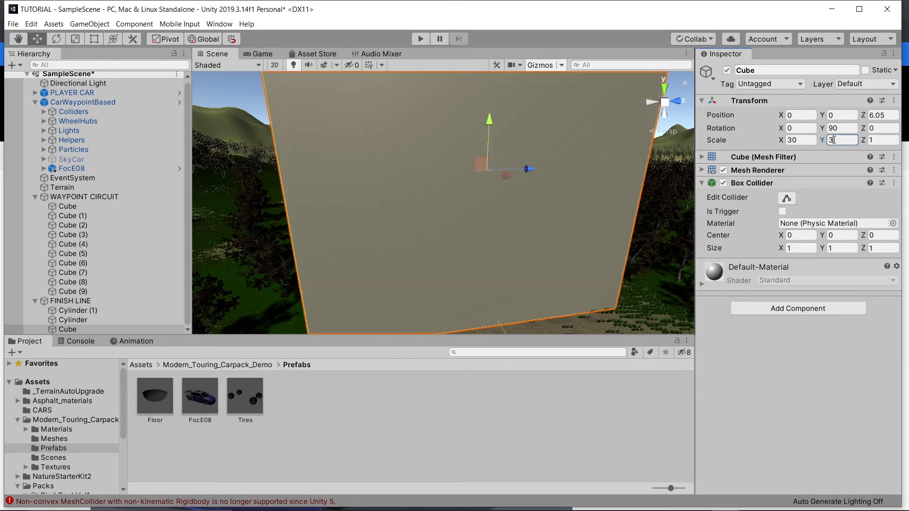
key("BackSpace")
key("BackSpace")
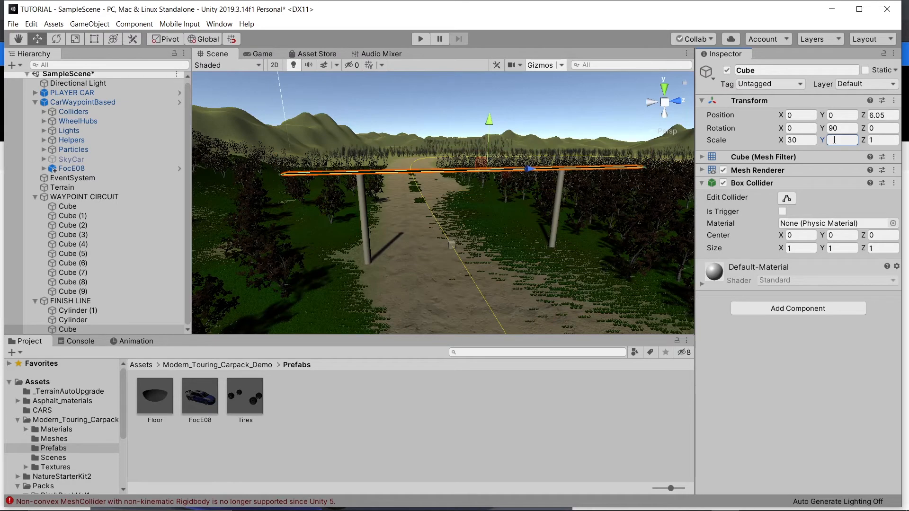
type("20")
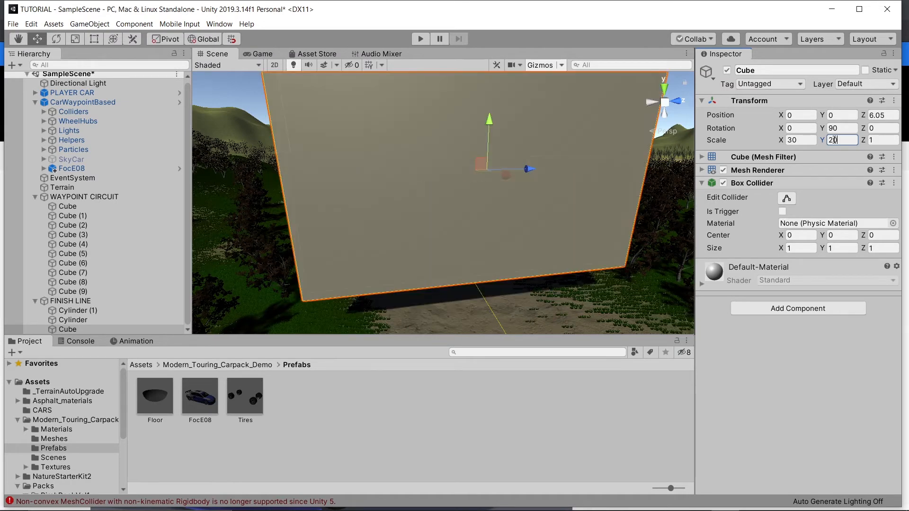
key("BackSpace")
key("BackSpace")
type("10")
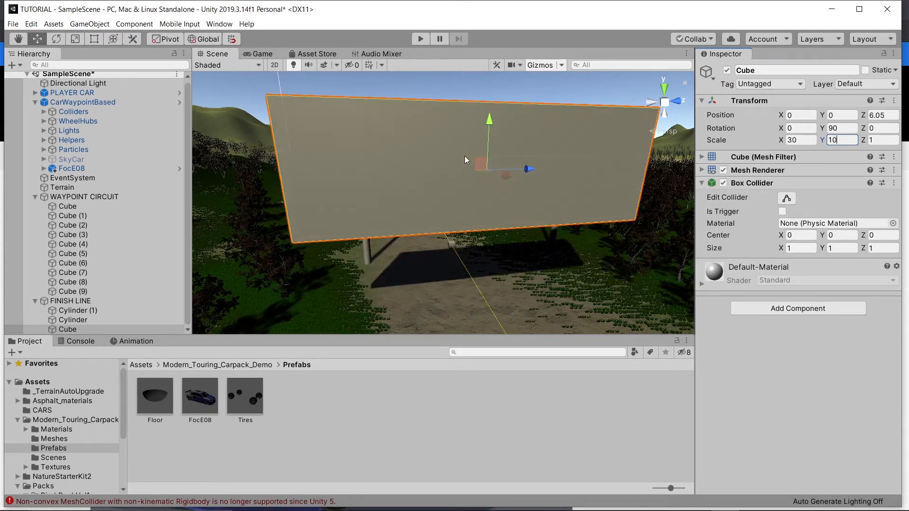
Lower the cube to the ground between the poles, at about X -14.83, Y -10.33 and Z 8.33
left_click_drag(490, 121, 496, 247)
left_click_drag(420, 204, 589, 249, "alt")
left_click_drag(545, 221, 425, 161)
left_click_drag(525, 159, 444, 135, "alt")
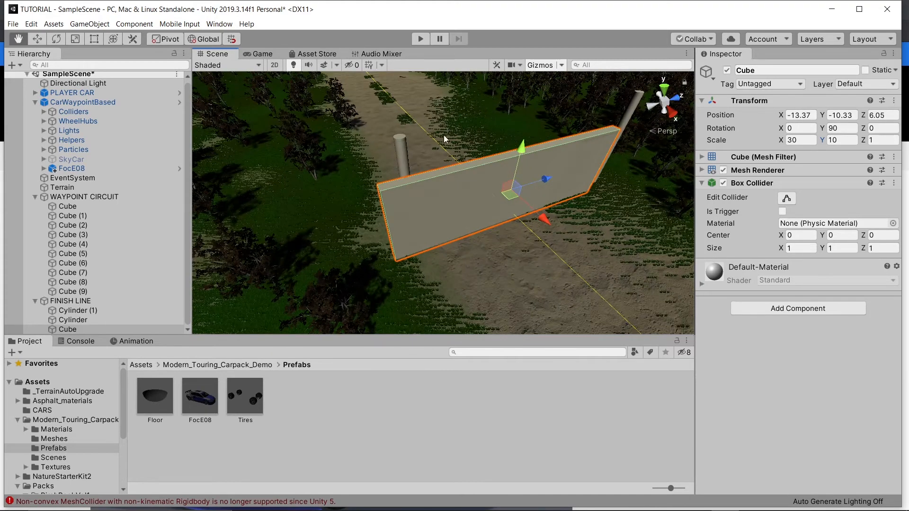
middle_click_drag(444, 135, 306, 126)
left_click_drag(418, 163, 434, 152)
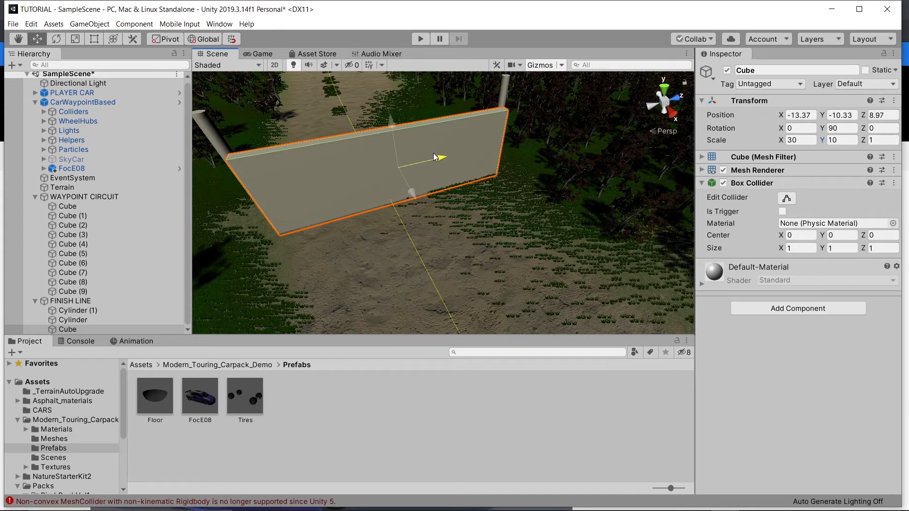
left_click_drag(423, 189, 433, 164)
Widen the cube past both poles by setting its X scale to 50
left_click(804, 140)
type("33")
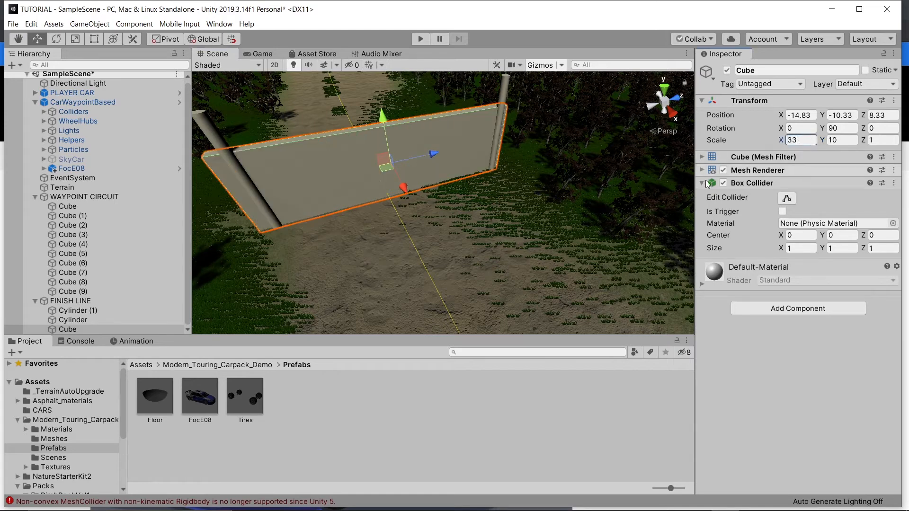
right_click_drag(503, 158, 498, 135)
left_click(800, 140)
type("40")
right_click_drag(389, 150, 467, 174)
middle_click_drag(474, 175, 509, 180)
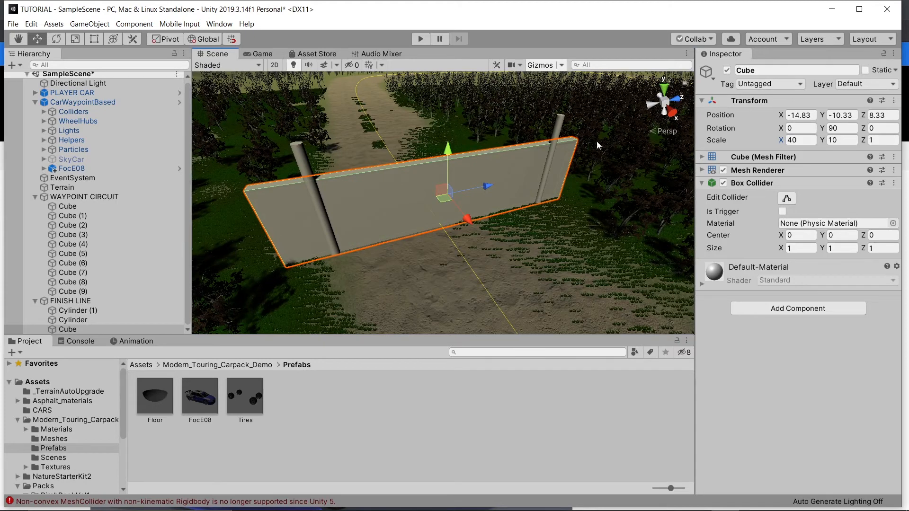
left_click(800, 140)
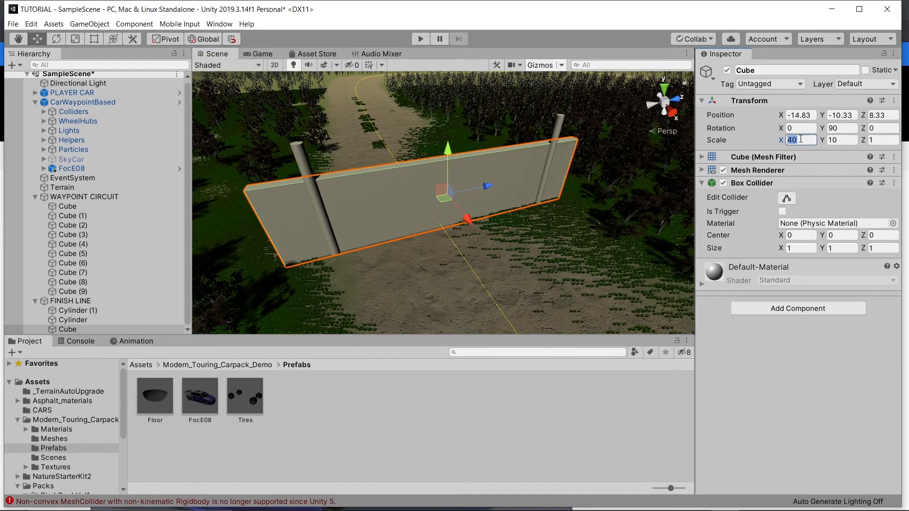
type("50")
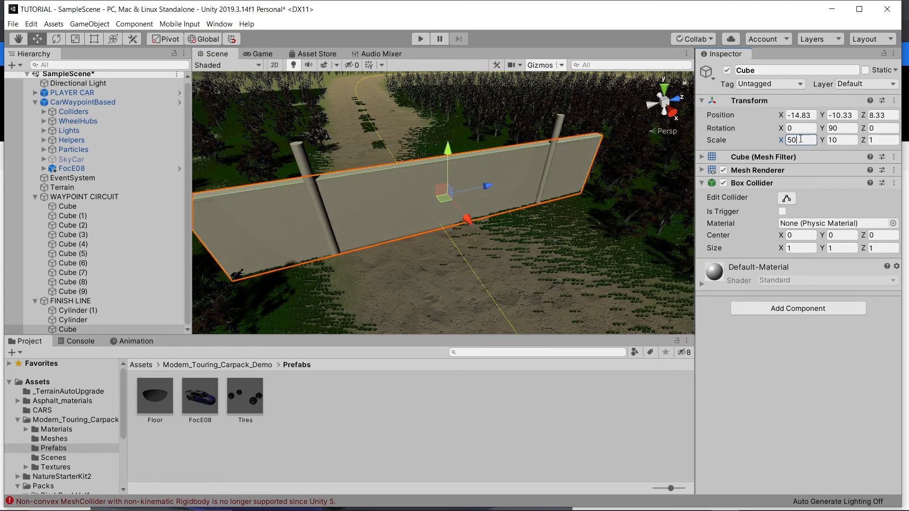
Examine how the widened cube lines up with the finish-line poles and the ground
right_click_drag(627, 180, 606, 198)
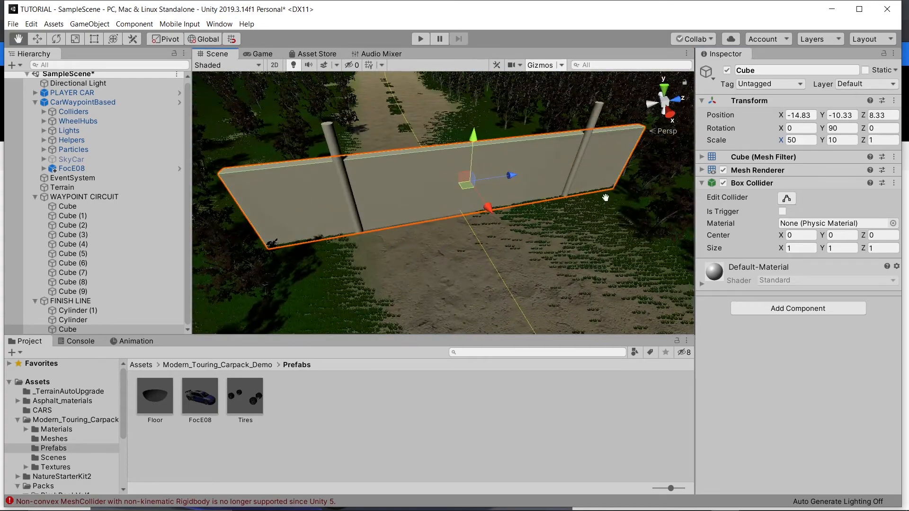
middle_click_drag(575, 243, 613, 291)
right_click_drag(356, 308, 514, 304)
middle_click_drag(513, 303, 796, 506)
right_click_drag(438, 284, 308, 270)
right_click_drag(635, 239, 513, 231)
middle_click_drag(513, 231, 317, 158)
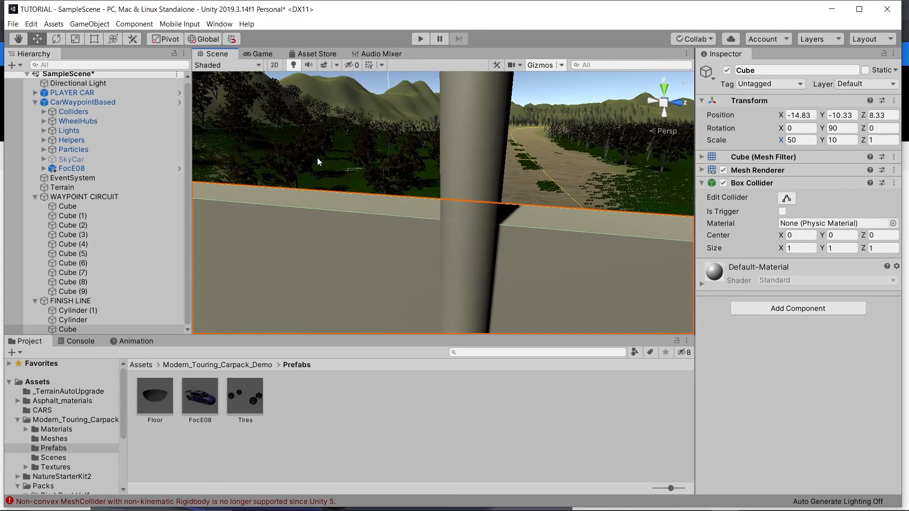
Rename the cube "lapcomplete trigger" and turn on Is Trigger for its Box Collider
left_click(85, 330)
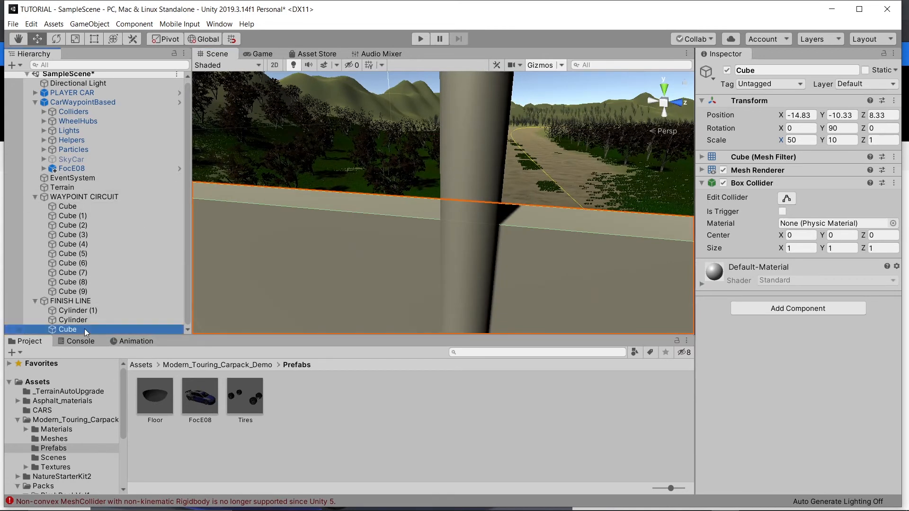
left_click(84, 329)
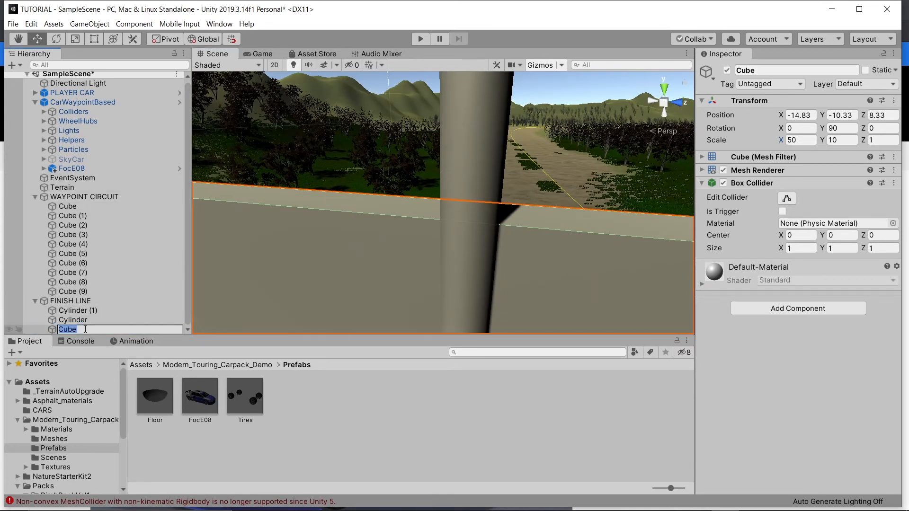
type("f")
type("apcompl")
type("ete trigger")
key("Return")
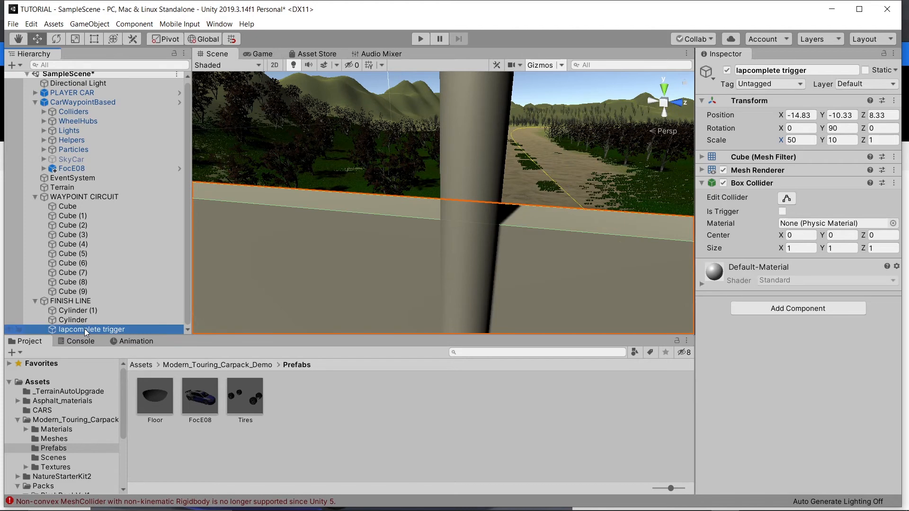
left_click(782, 211)
Examine the lapcomplete trigger's coverage of the track from several angles
right_click_drag(676, 205, 578, 175)
scroll(550, 189, "up", 2)
scroll(578, 176, "down", 2)
middle_click_drag(527, 205, 473, 270)
scroll(369, 249, "down", 2)
right_click_drag(369, 249, 280, 229)
right_click_drag(385, 248, 320, 320)
right_click_drag(463, 223, 486, 234)
middle_click_drag(423, 216, 232, 232)
scroll(530, 184, "down", 8)
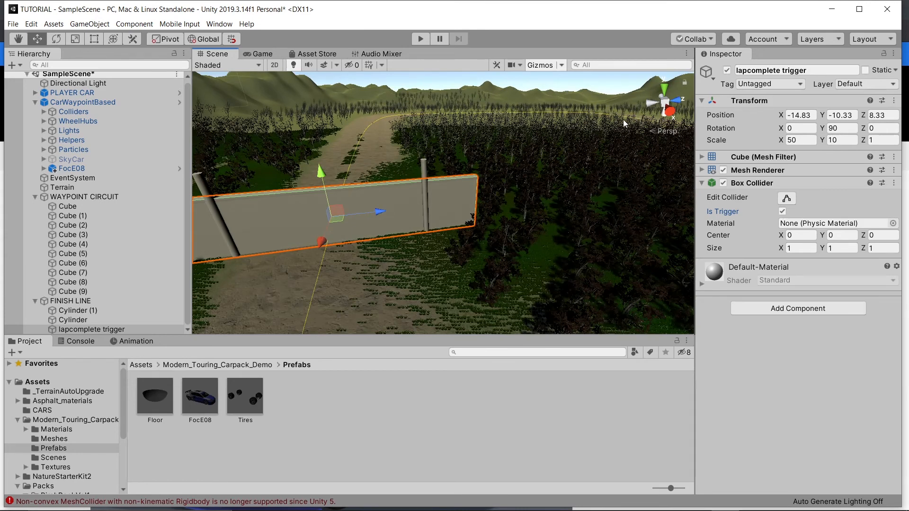
middle_click_drag(525, 190, 644, 169)
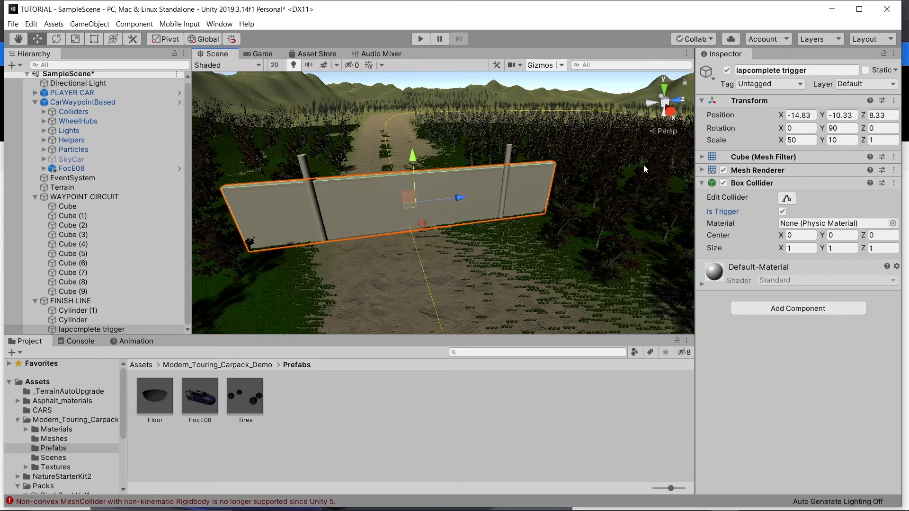
Examine the starting positions of the yellow player car and FocE08 relative to the lapcomplete trigger
right_click_drag(490, 183, 402, 176)
middle_click_drag(480, 149, 509, 123)
right_click_drag(578, 130, 649, 120)
middle_click_drag(581, 155, 495, 103)
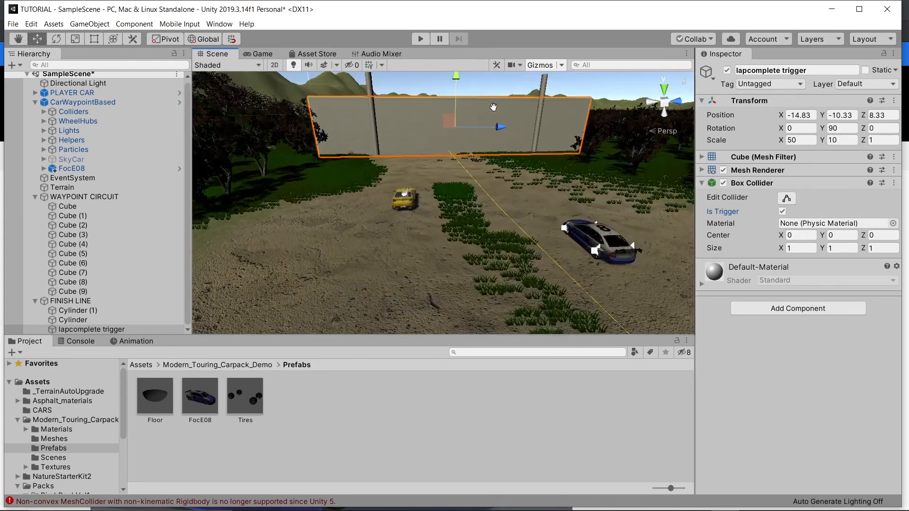
middle_click_drag(386, 198, 414, 200)
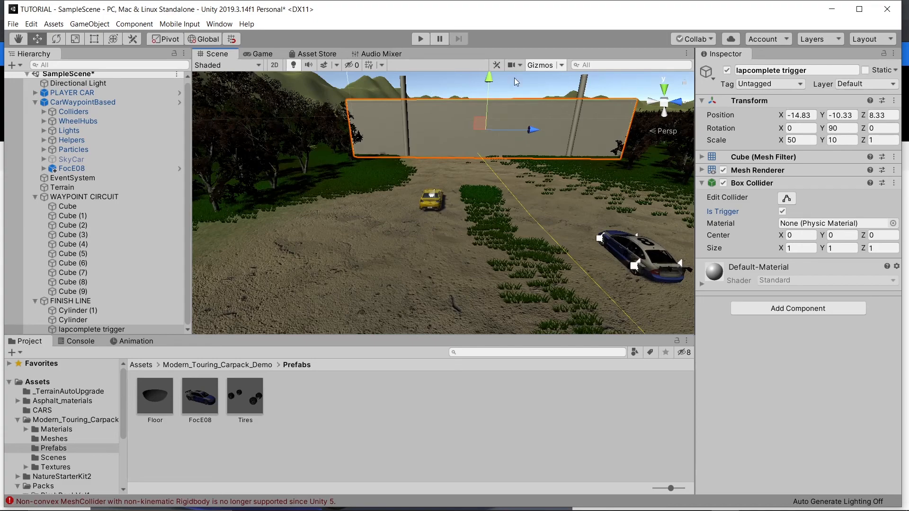
right_click_drag(470, 174, 560, 246)
middle_click_drag(426, 118, 501, 205)
middle_click_drag(471, 160, 388, 75)
right_click_drag(508, 149, 547, 132)
middle_click_drag(547, 133, 432, 106)
right_click_drag(433, 105, 478, 147)
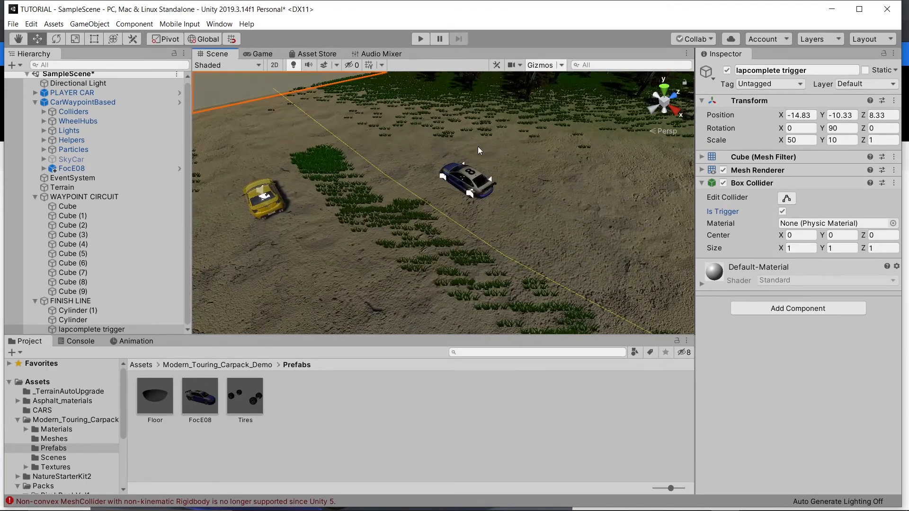